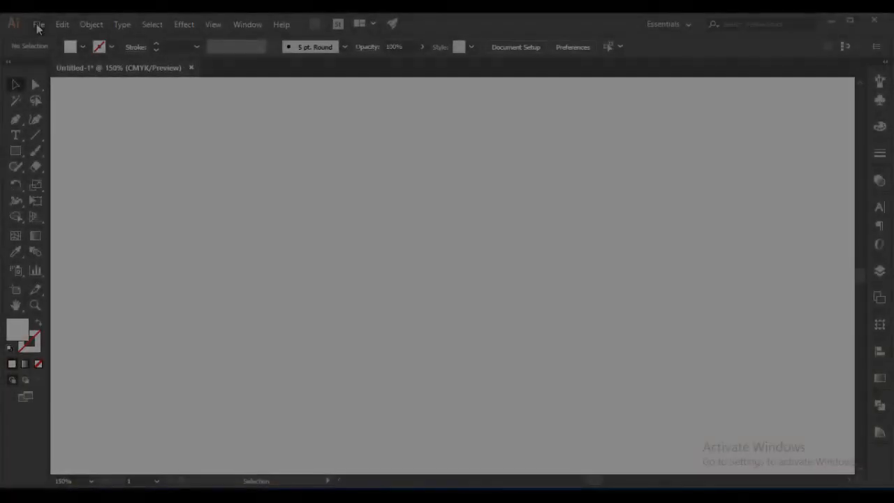
Place the image Screenshot_4.png on the artboard and position the warrior drawing in its centre
click(36, 24)
click(62, 236)
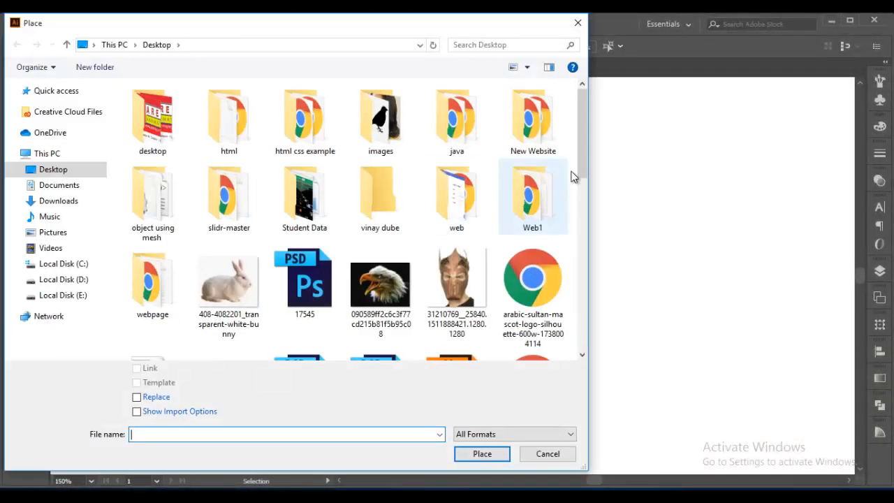
scroll(564, 175, down, 5)
click(303, 241)
click(479, 453)
drag(670, 391, 688, 438)
drag(263, 423, 336, 422)
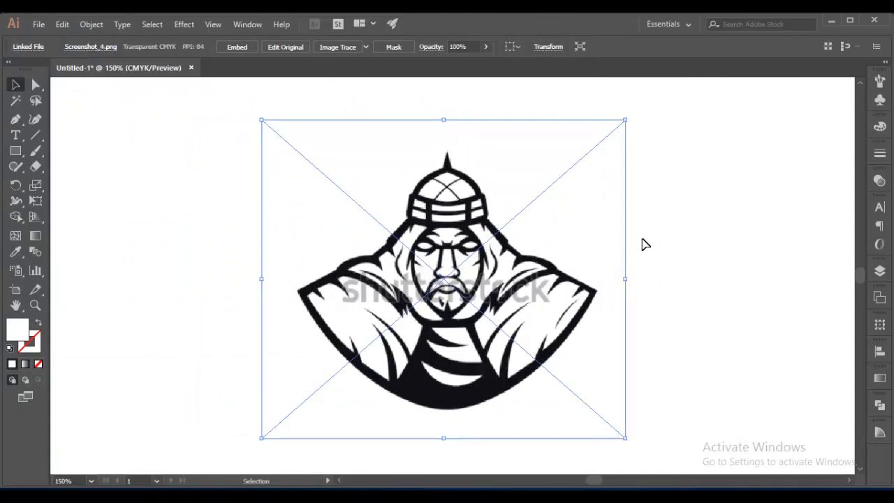
Embed the placed warrior image in the document and deselect it
click(237, 49)
click(223, 261)
click(283, 178)
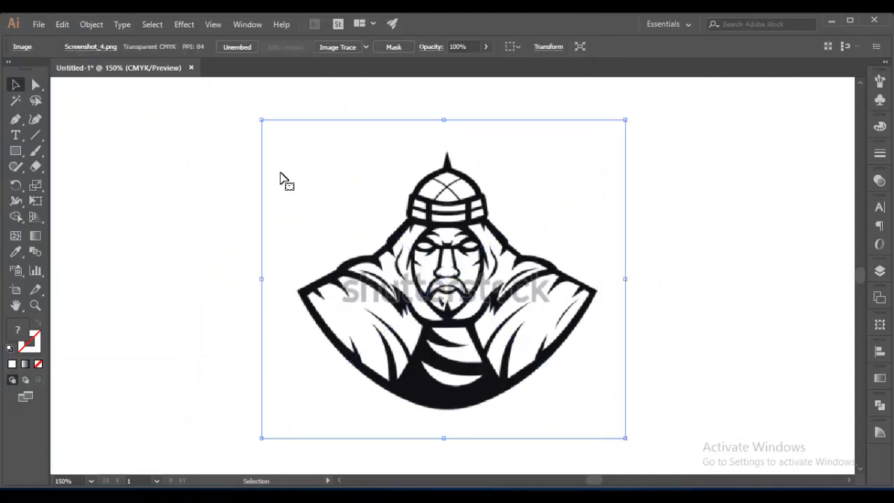
click(729, 323)
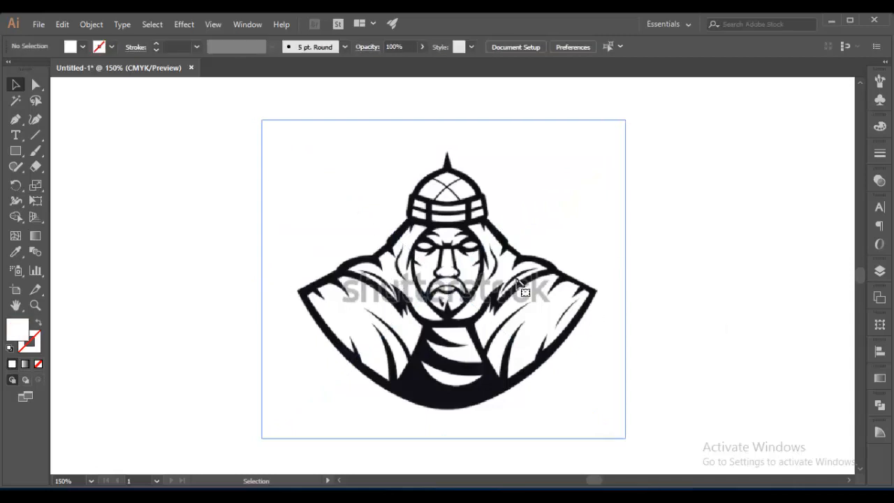
Add a new layer above the image's layer for tracing
click(517, 280)
click(879, 270)
click(826, 451)
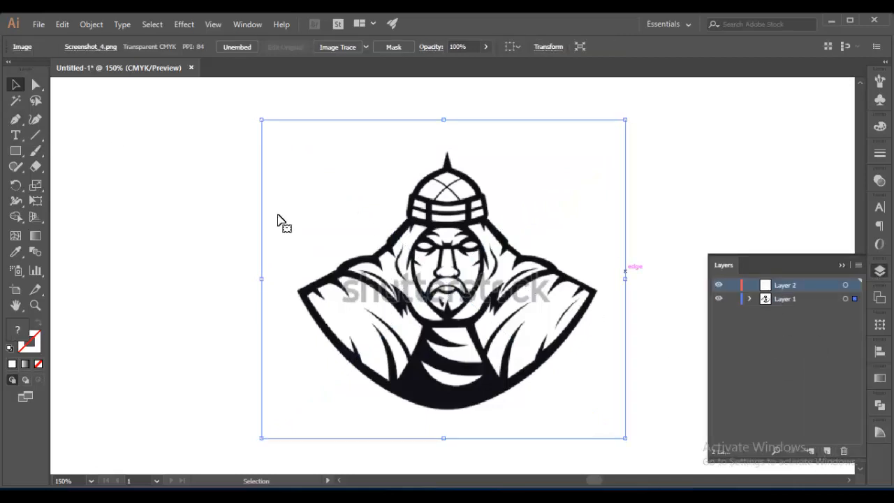
click(842, 264)
Start a Pen path down the right hood edge from the hat's lower right corner, with no fill and a black stroke
key(p)
key(ctrl+=)
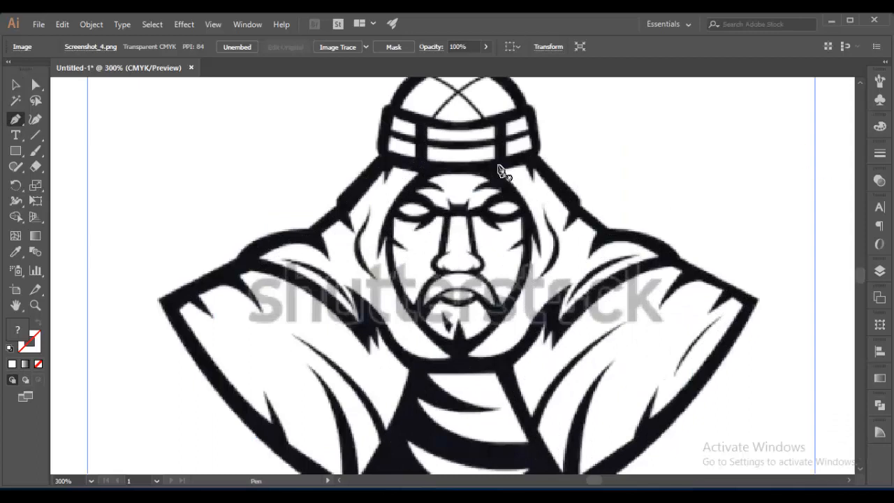
click(529, 155)
click(577, 205)
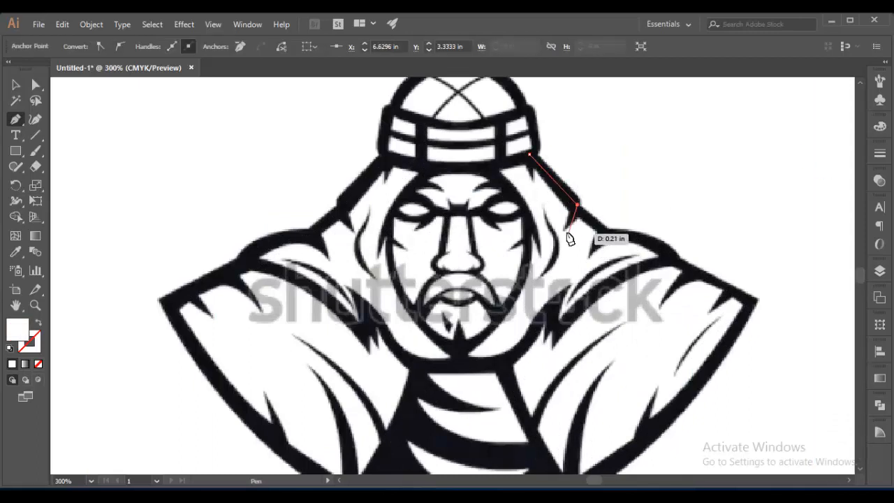
click(38, 364)
click(33, 349)
click(879, 126)
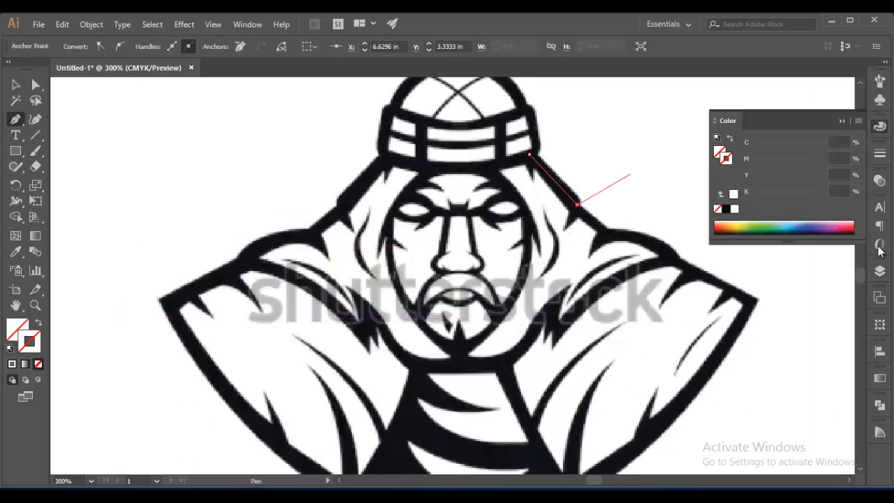
click(726, 208)
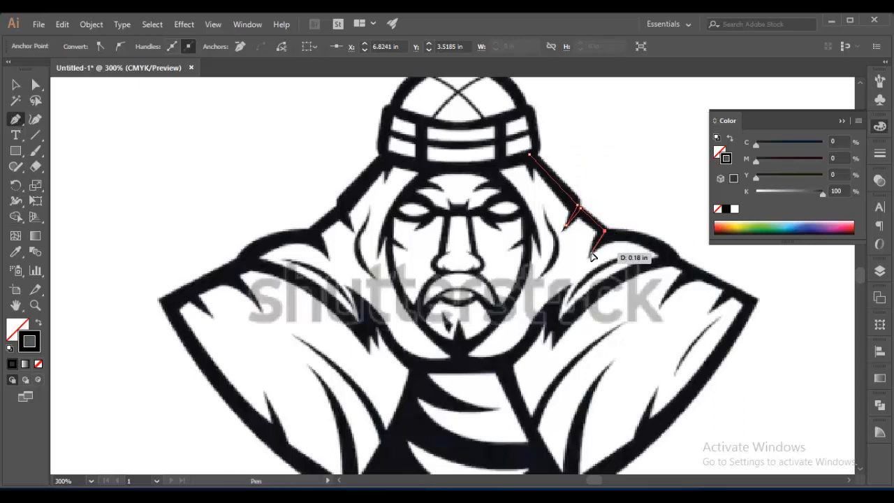
Continue the Pen path along the right shoulder, including its fold spikes, to the robe's outer right corner
drag(668, 259, 709, 277)
click(664, 299)
click(733, 289)
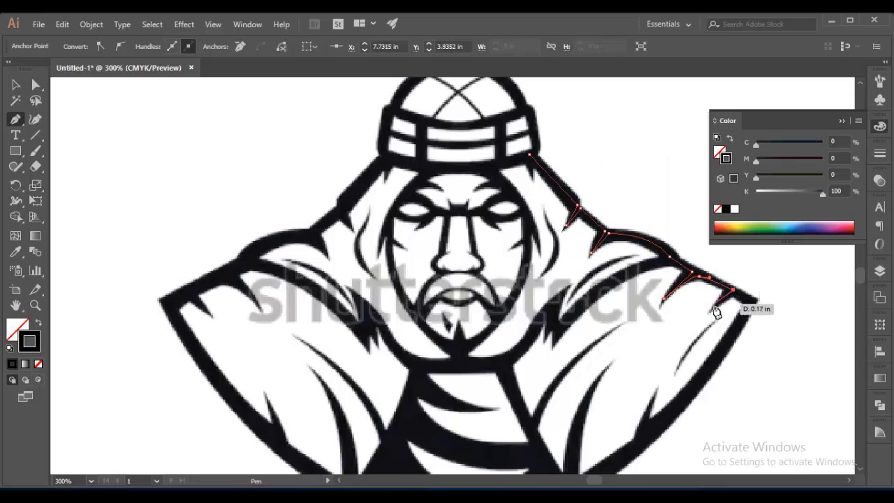
click(752, 300)
Continue the outline around the robe's curved lower edge to the left side, including the fold spikes on both sides
scroll(629, 398, down, 3)
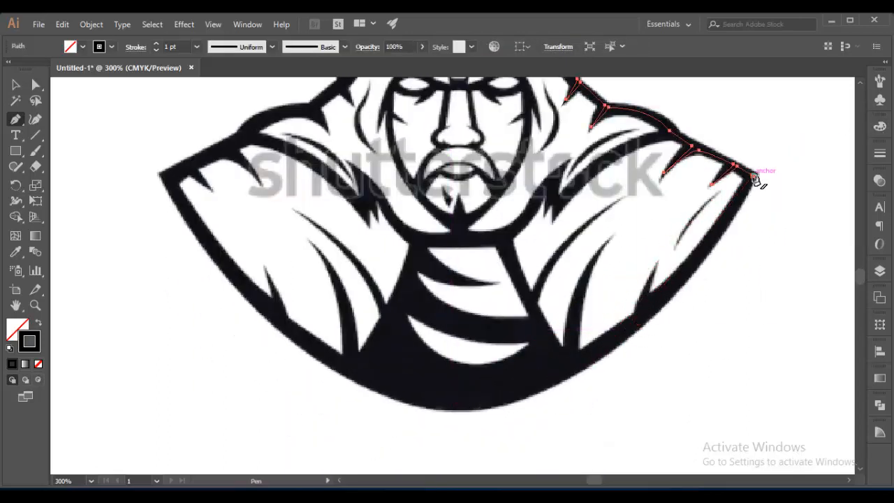
click(640, 312)
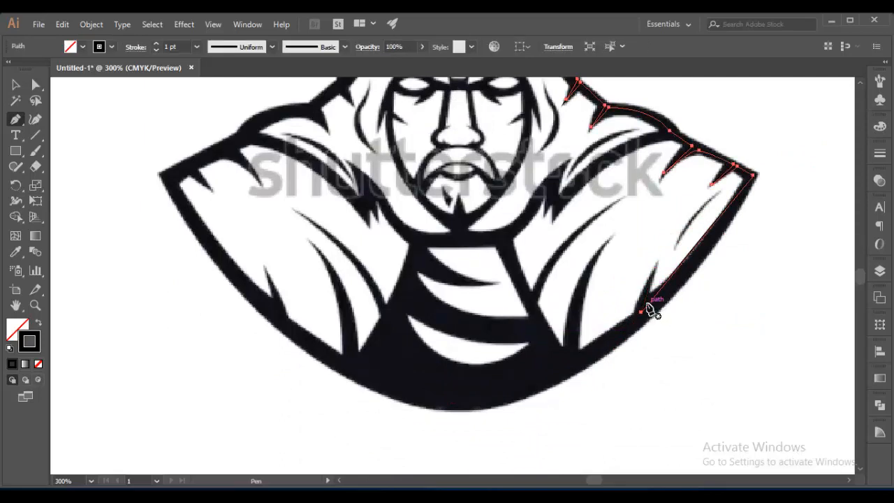
drag(479, 400, 412, 403)
drag(278, 318, 230, 267)
click(266, 270)
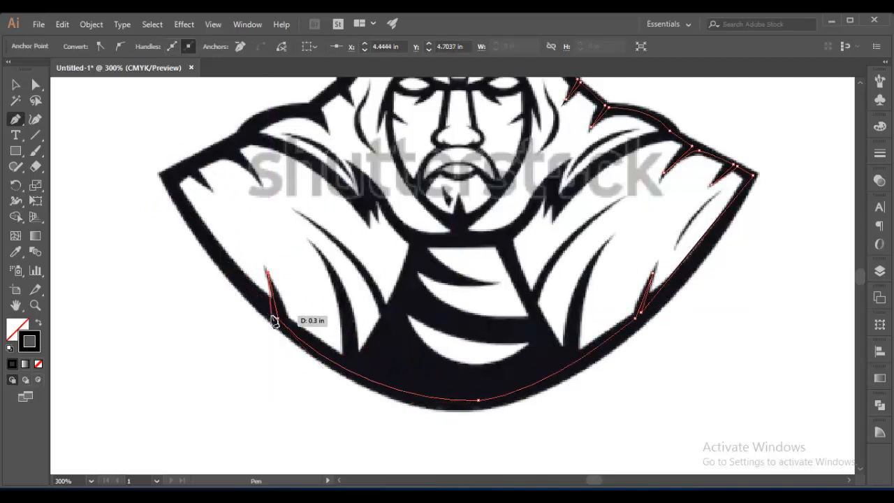
Trace the robe's left edge up to its outer left corner and along the left shoulder with its fold spikes
scroll(275, 322, up, 2)
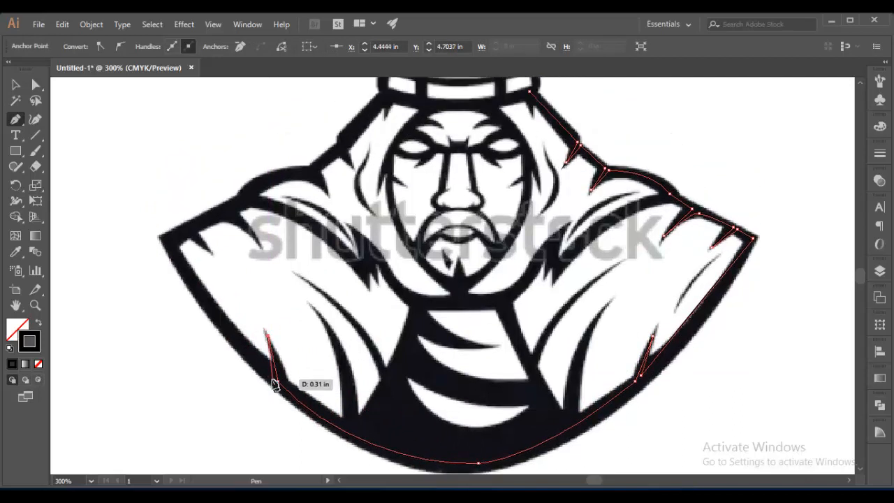
drag(167, 238, 166, 239)
click(195, 228)
click(225, 213)
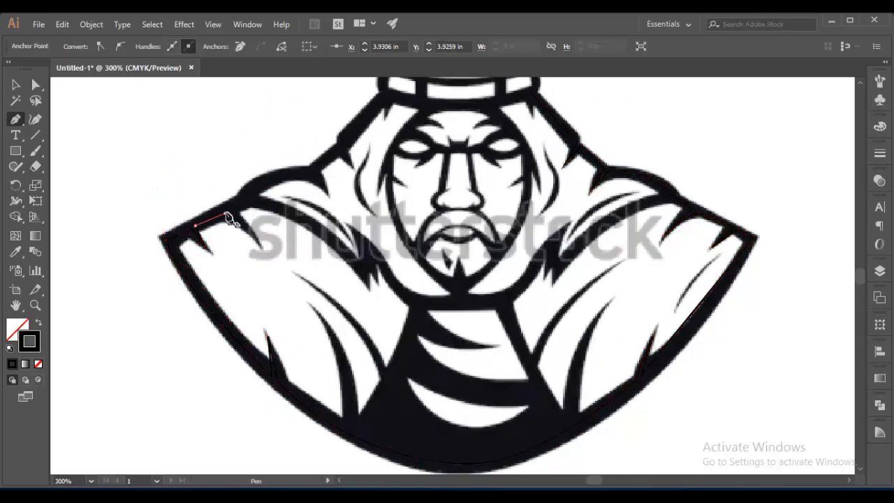
click(257, 243)
drag(230, 207, 248, 201)
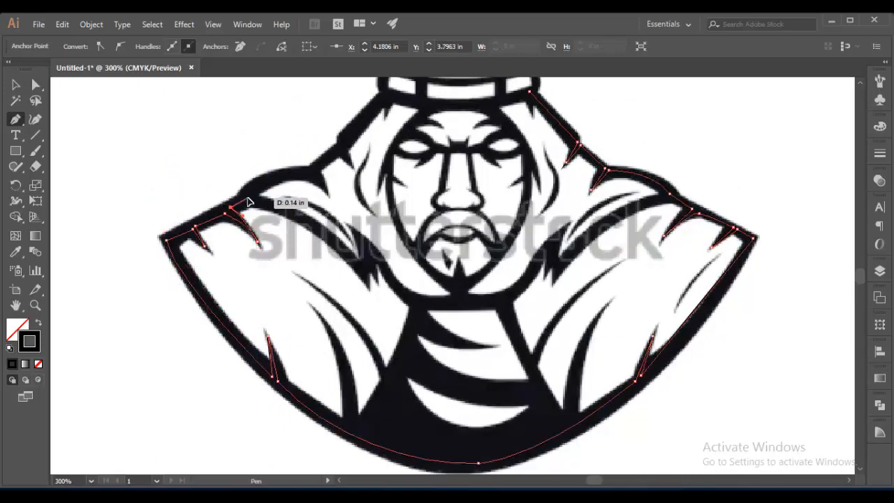
Trace the left hood edge up to the hat and close the body outline with a curve beneath the hat band
drag(303, 172, 389, 119)
scroll(389, 139, up, 2)
drag(384, 154, 430, 172)
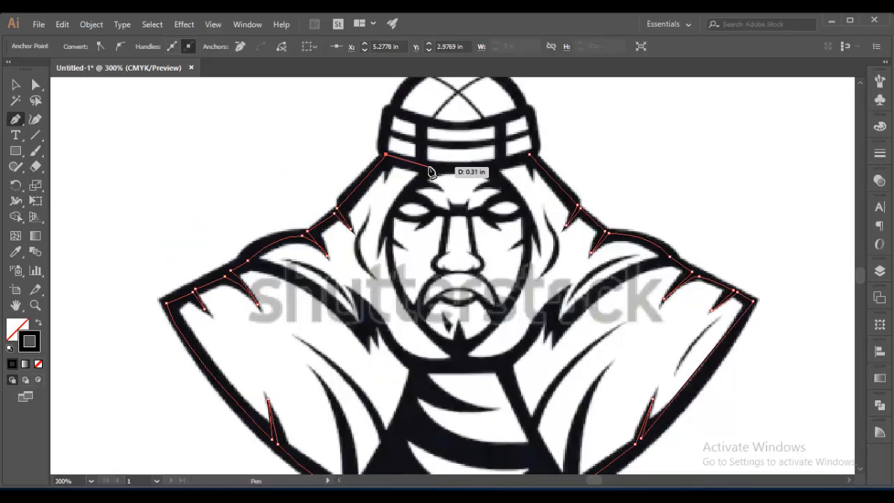
drag(529, 154, 610, 127)
scroll(377, 175, down, 3)
key(v)
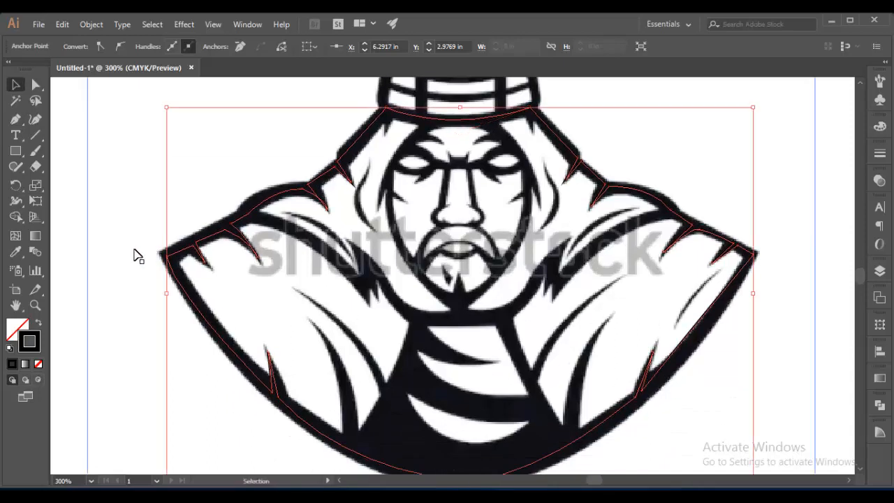
Set the body outline's stroke weight to 6 pt
click(194, 229)
click(91, 24)
mouse_move(168, 89)
click(326, 81)
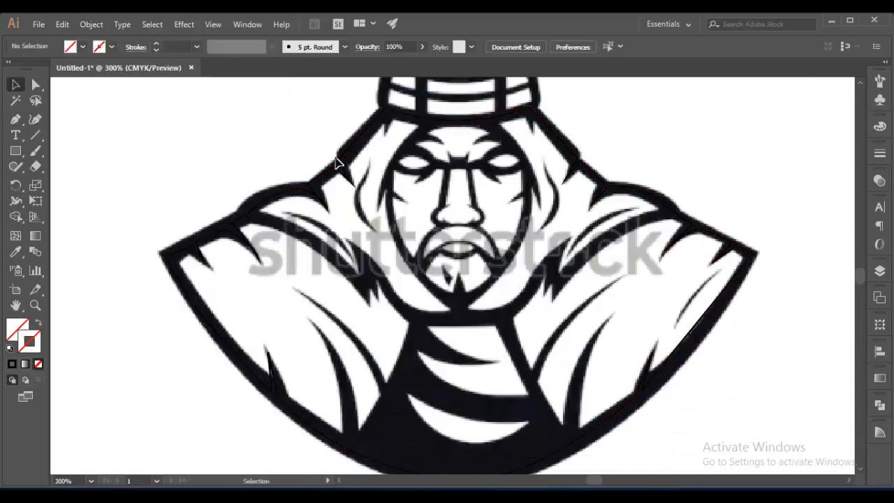
click(336, 163)
click(197, 47)
click(210, 183)
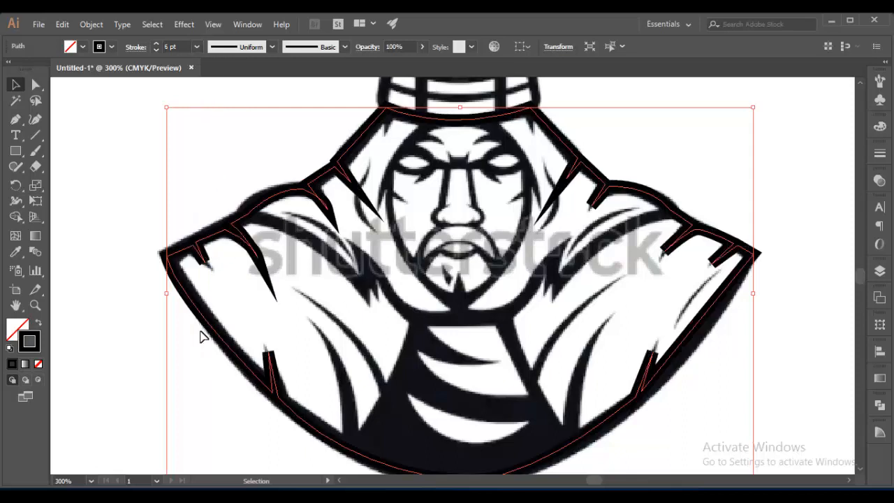
click(200, 337)
click(253, 244)
click(136, 46)
Start the face outline with the Pen tool from the upper left forehead down to the left cheek, including the pointed hood fold
scroll(349, 175, up, 1)
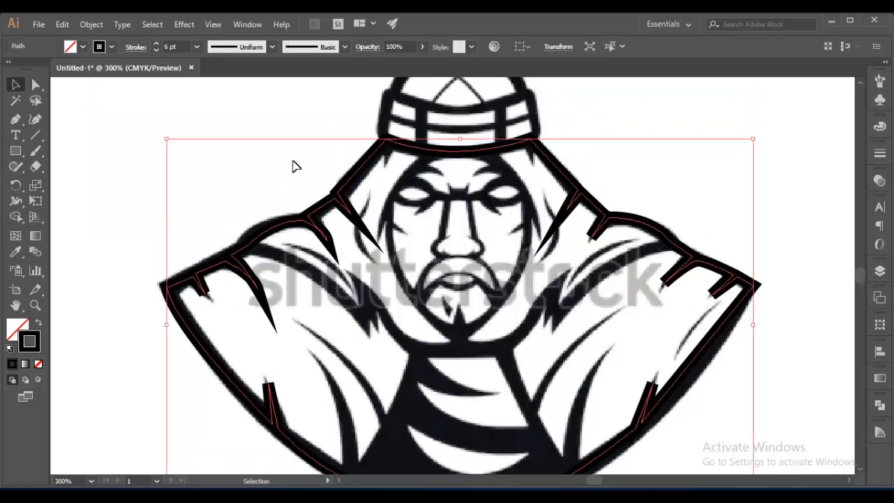
key(p)
click(427, 161)
drag(377, 239, 375, 289)
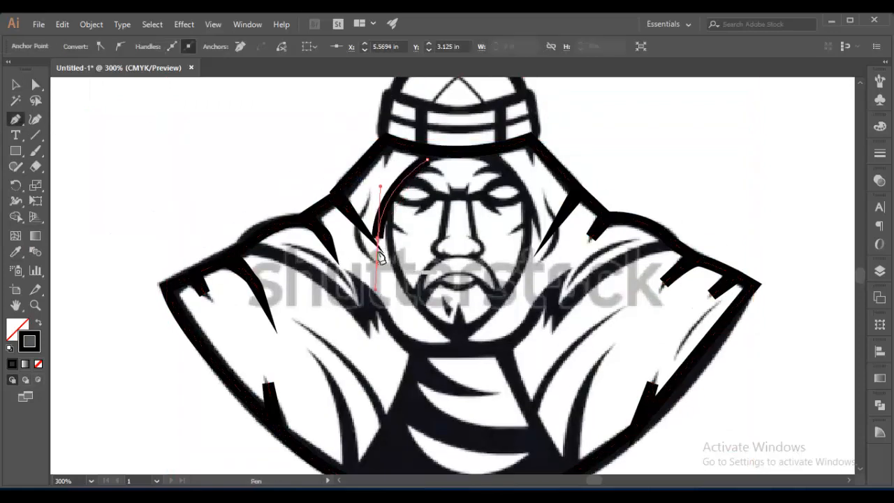
click(392, 203)
click(391, 227)
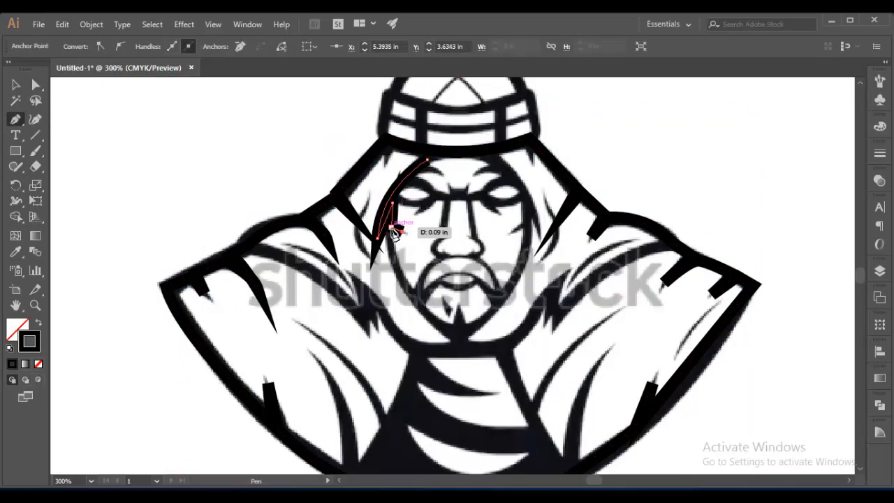
Continue the face outline around the left jaw and chin to the right jaw, adding spikes at the chin and mouth
scroll(451, 332, up, 1)
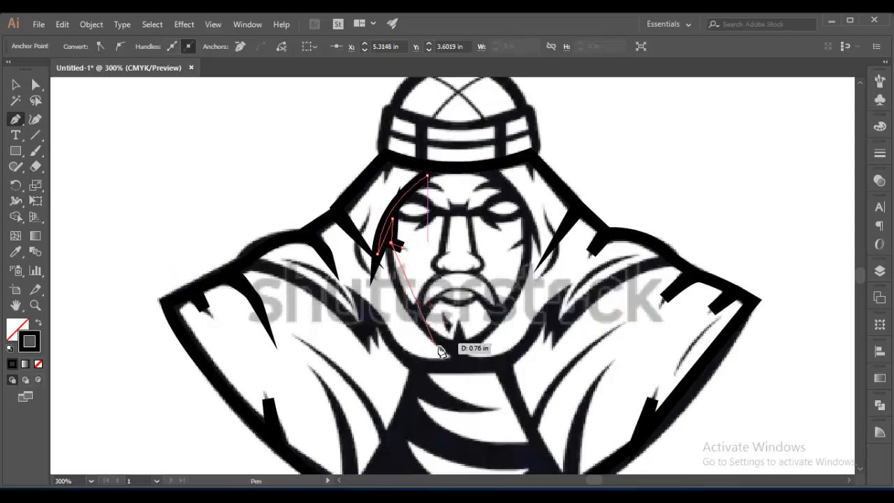
drag(457, 349, 533, 380)
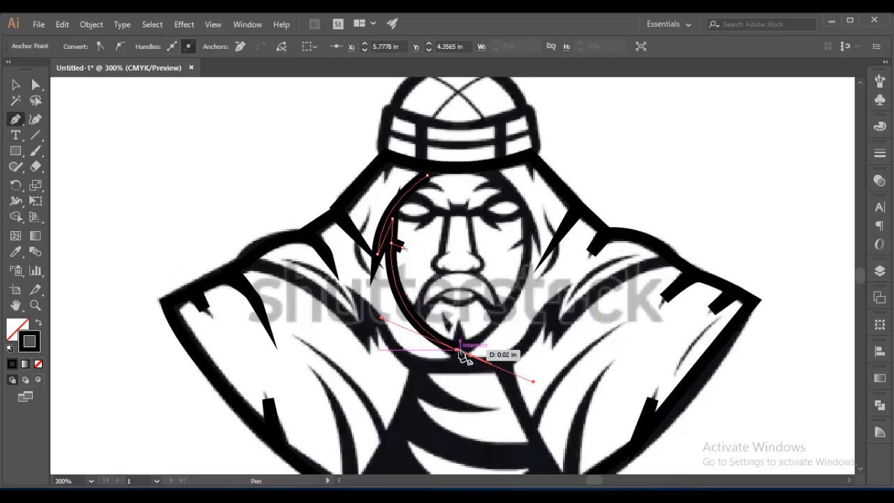
click(456, 350)
click(459, 321)
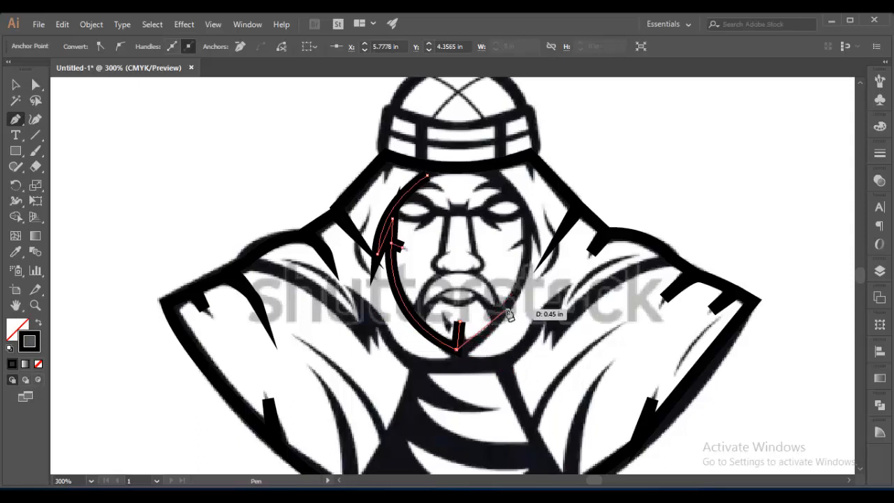
click(501, 311)
click(482, 299)
click(500, 311)
Trace the right side of the face with its cheek and brow spikes, and close the face outline across the forehead
drag(527, 240, 470, 152)
click(527, 239)
click(514, 243)
click(527, 239)
click(501, 175)
click(475, 185)
click(427, 175)
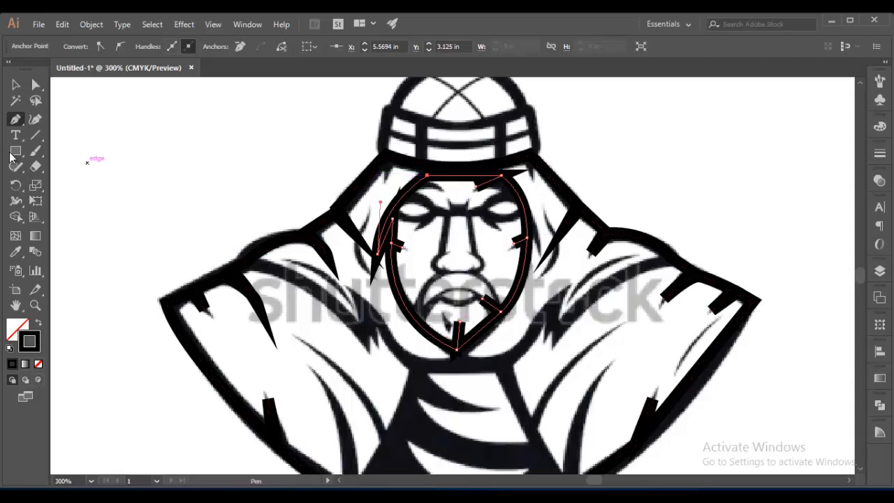
Taper the fold spikes of the body outline to sharp points with the Width tool, and deselect the outline
click(15, 216)
click(16, 200)
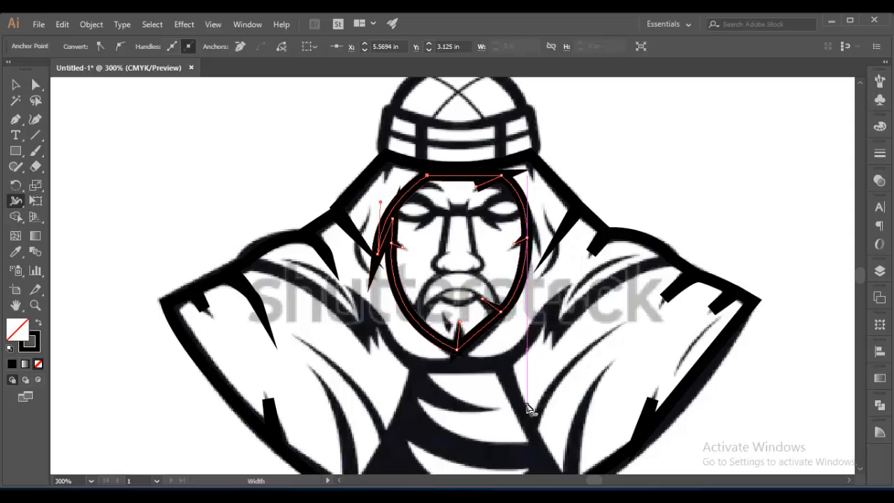
mouse_move(425, 178)
mouse_down()
mouse_move(434, 188)
mouse_move(428, 179)
mouse_up()
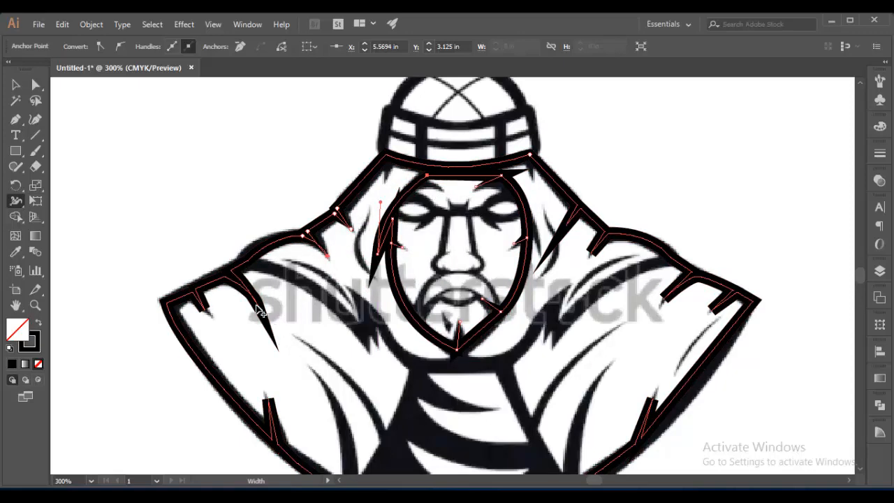
drag(247, 261, 266, 246)
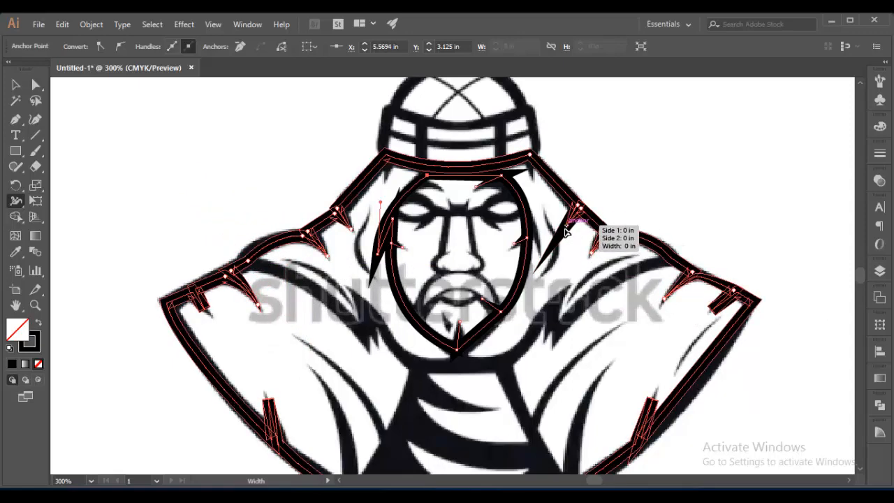
scroll(613, 325, down, 3)
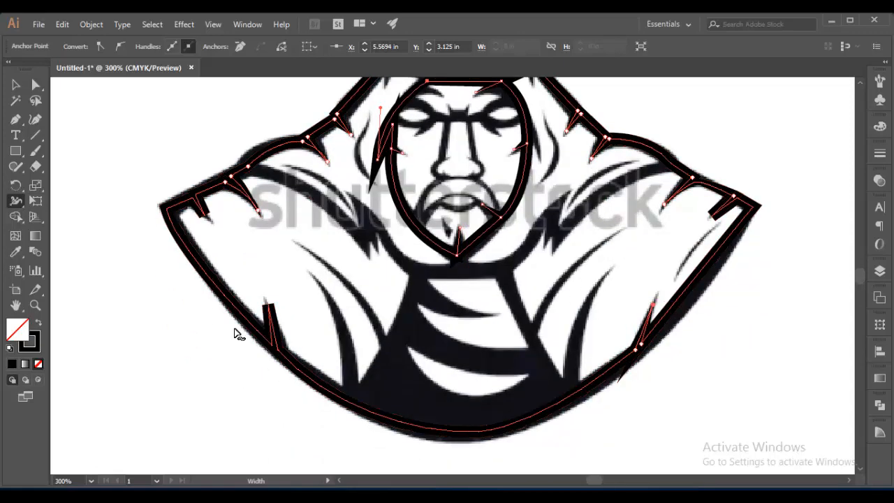
click(15, 84)
click(445, 236)
Adjust the face outline's stroke width at the left hood fold and along the right side with the Width tool
scroll(445, 235, up, 2)
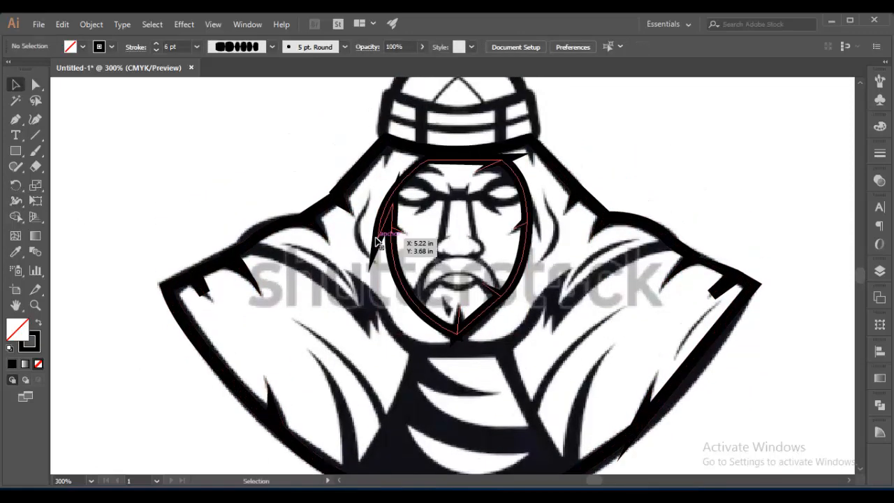
click(377, 240)
click(16, 217)
click(14, 201)
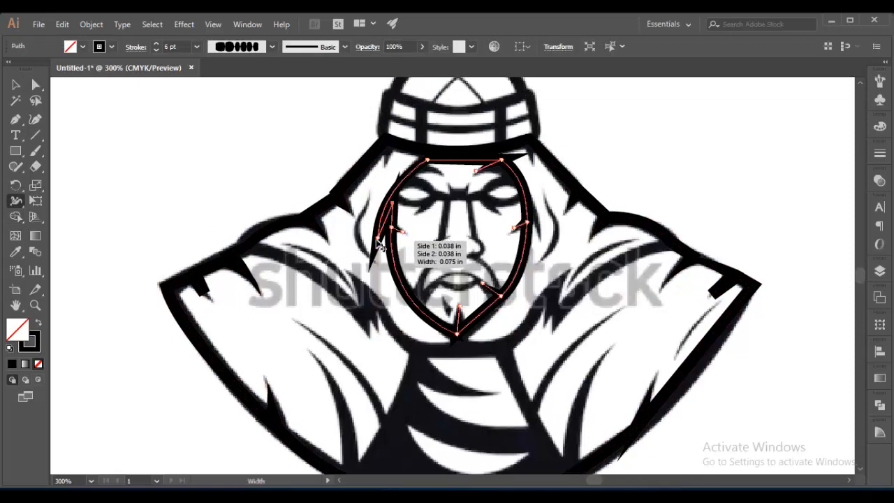
drag(381, 240, 377, 236)
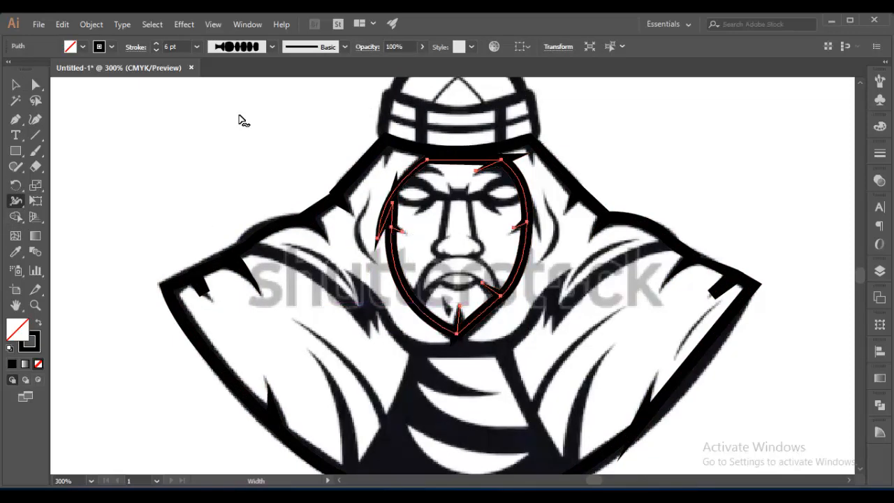
drag(526, 204, 531, 213)
key(v)
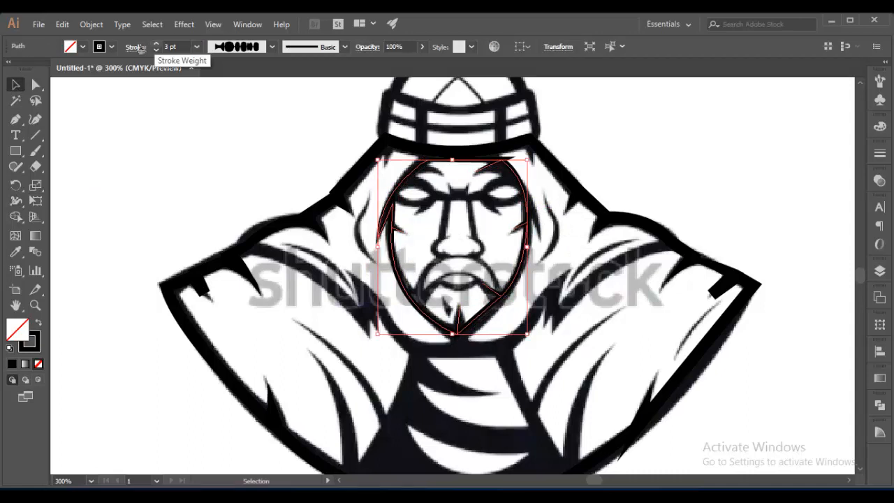
Add a third layer above the body outline's layer, and delete the existing face outline
key(ctrl+shift+a)
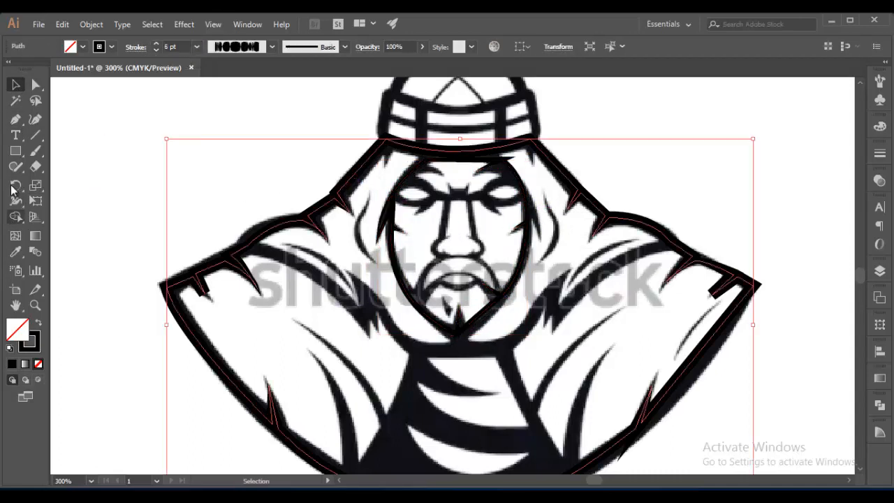
click(15, 118)
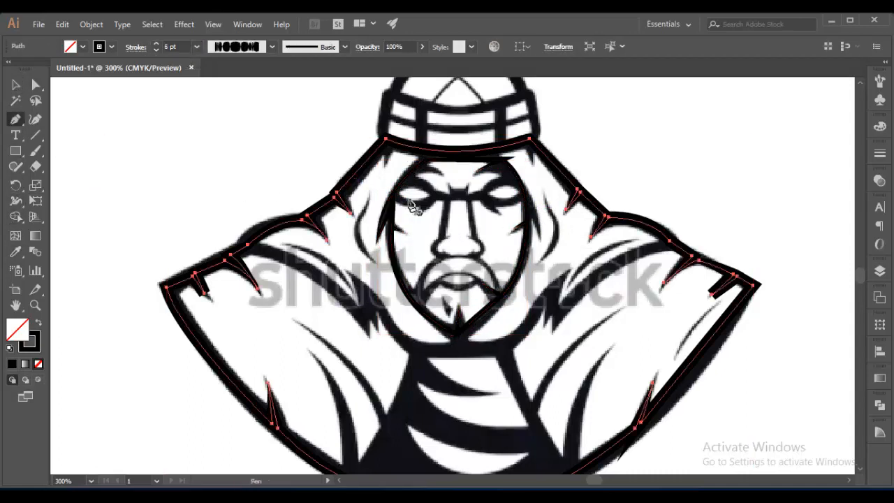
key(ctrl+shift+a)
click(879, 271)
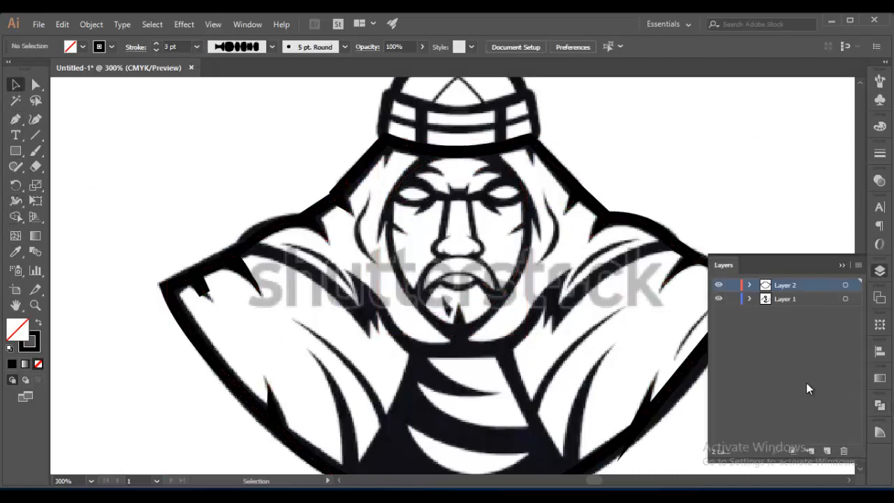
click(487, 315)
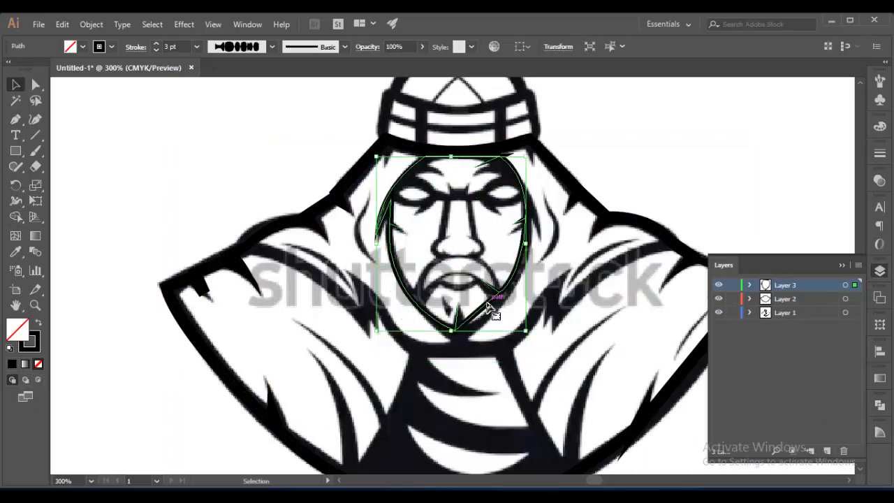
key(Delete)
Trace the left half of the face with the Pen tool from forehead to jaw, including the brow and cheek spikes
key(p)
click(433, 150)
click(417, 167)
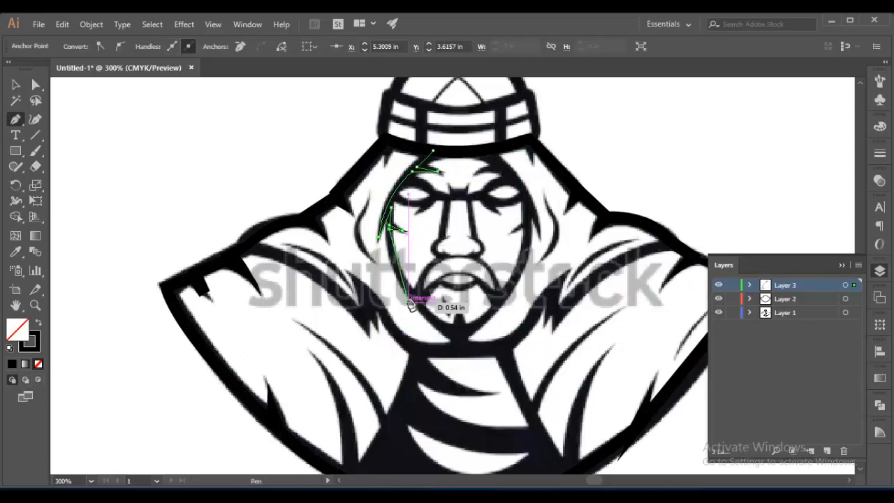
drag(430, 312, 432, 313)
click(412, 294)
Continue the left face path with two curved moustache spikes running from the jaw towards the mouth
drag(438, 261, 460, 250)
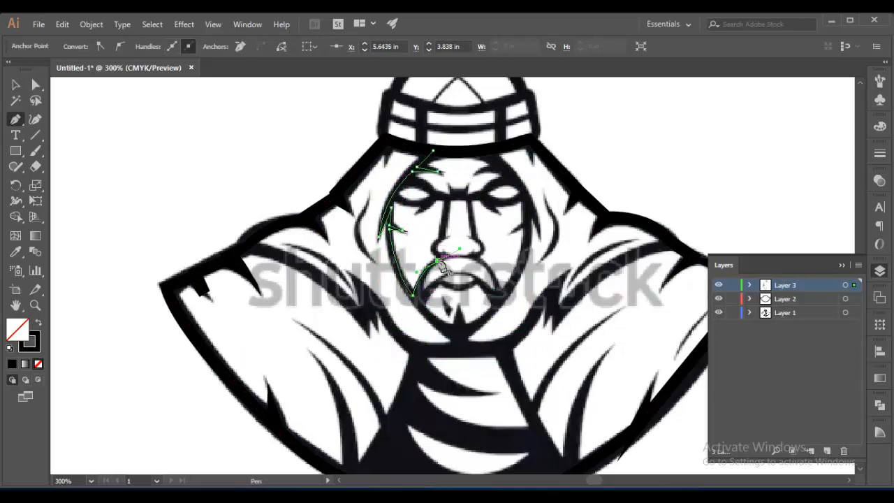
drag(416, 295, 418, 311)
click(419, 302)
drag(444, 275, 444, 275)
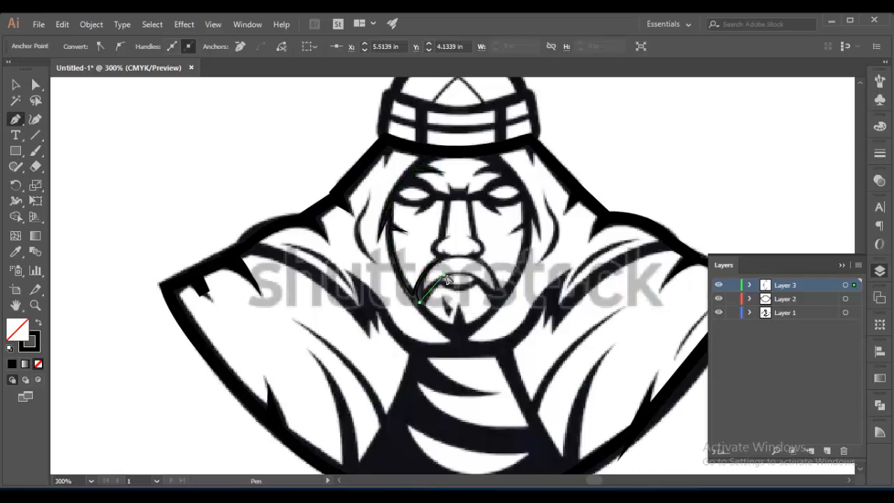
drag(424, 310, 423, 309)
click(422, 308)
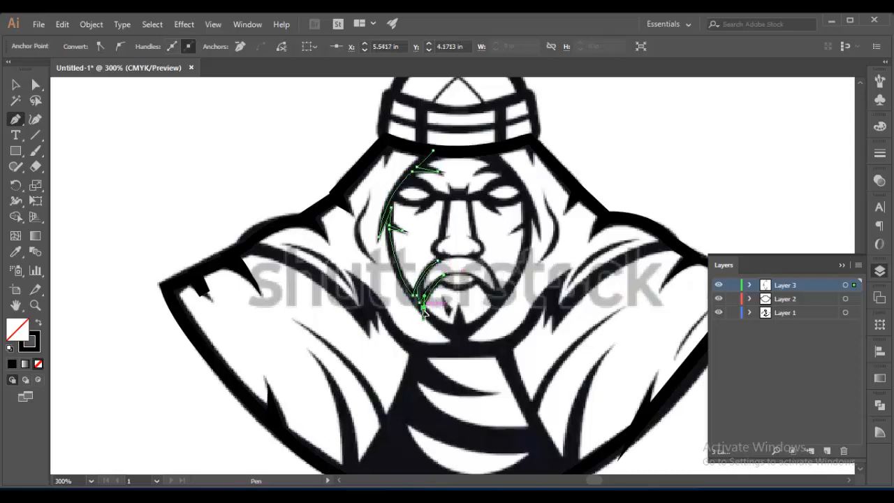
Finish the left face path with a curve to the chin and a spike up the centre, leaving the path open
drag(455, 334, 473, 341)
click(456, 334)
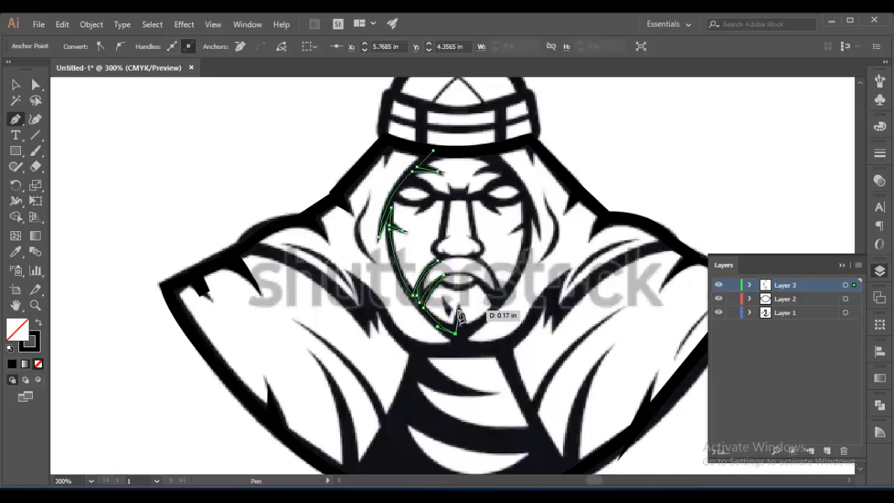
click(458, 309)
click(17, 85)
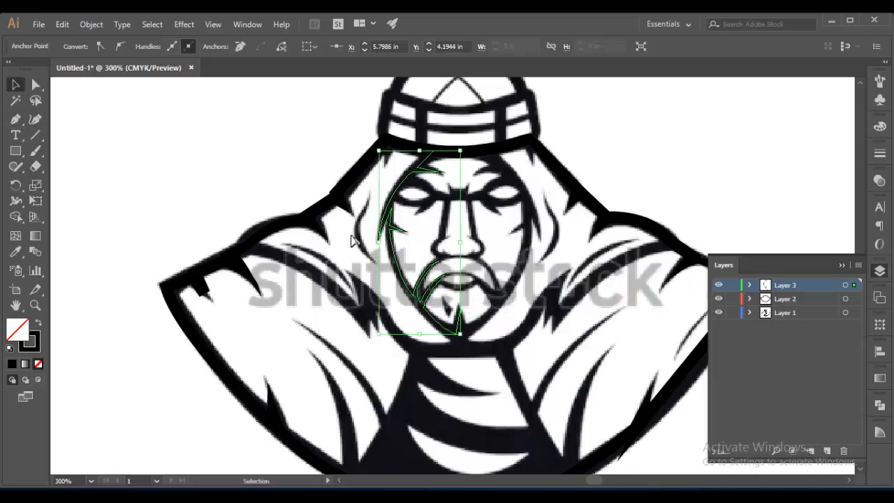
click(267, 190)
Set the left face path's stroke weight to 3 pt and reshape its brow, moustache, chin and hood-fold spikes with the Width tool
click(396, 239)
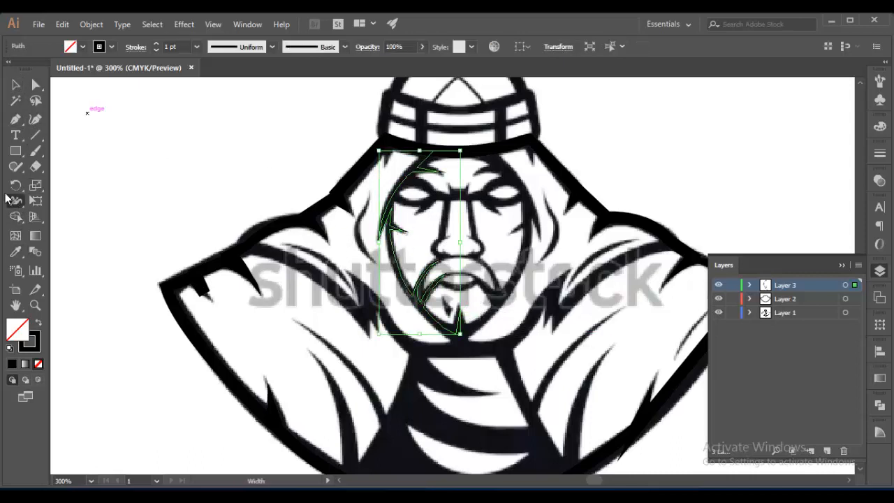
click(197, 47)
click(219, 137)
drag(438, 173, 433, 175)
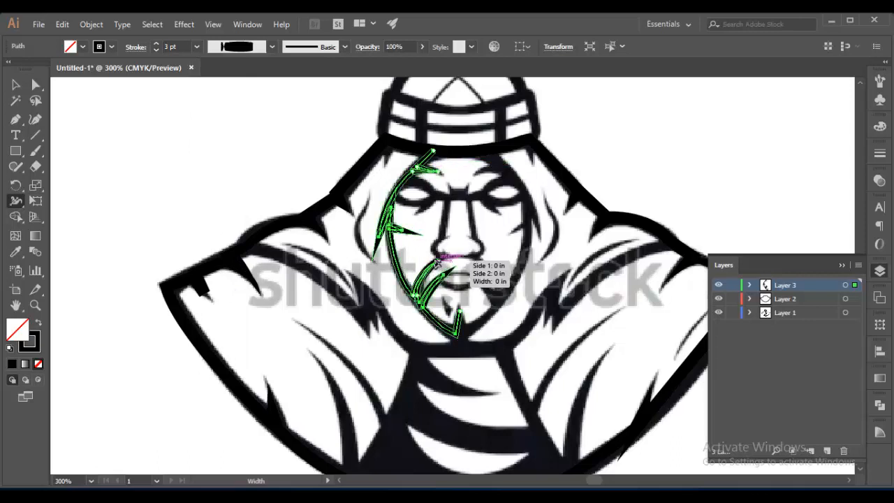
drag(436, 262, 445, 275)
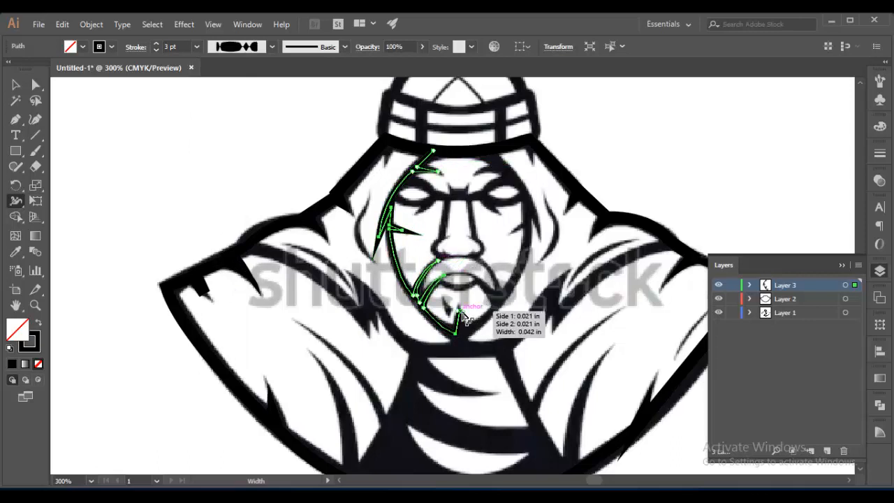
drag(460, 311, 458, 339)
drag(379, 237, 378, 239)
key(v)
click(141, 218)
Reflect a copy of the left face path about the vertical axis and place it as the right half of the face
click(383, 230)
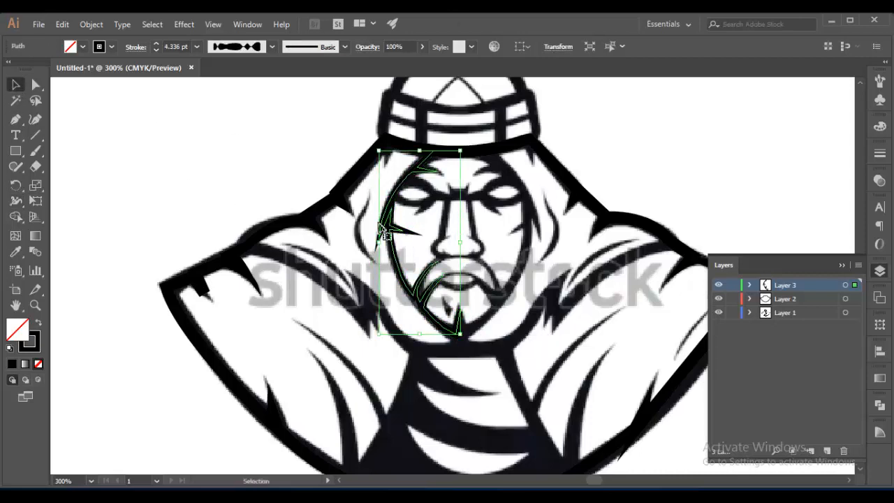
right_click(388, 213)
mouse_move(411, 407)
click(573, 354)
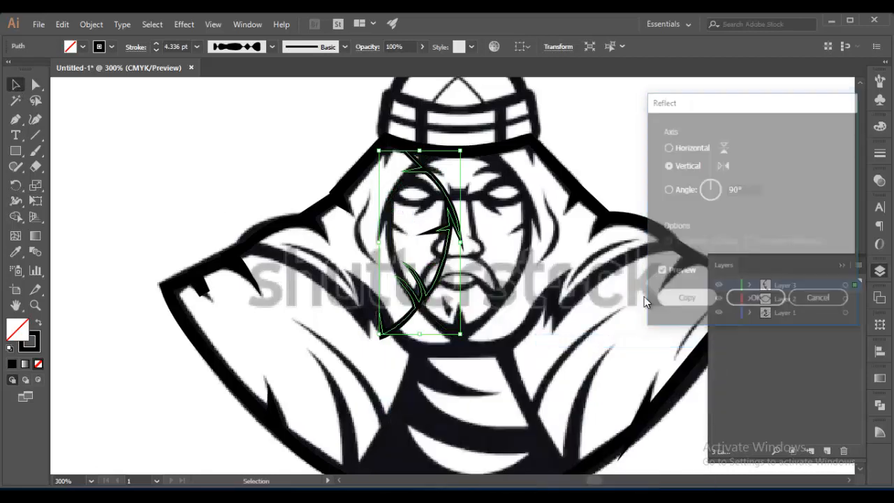
click(755, 299)
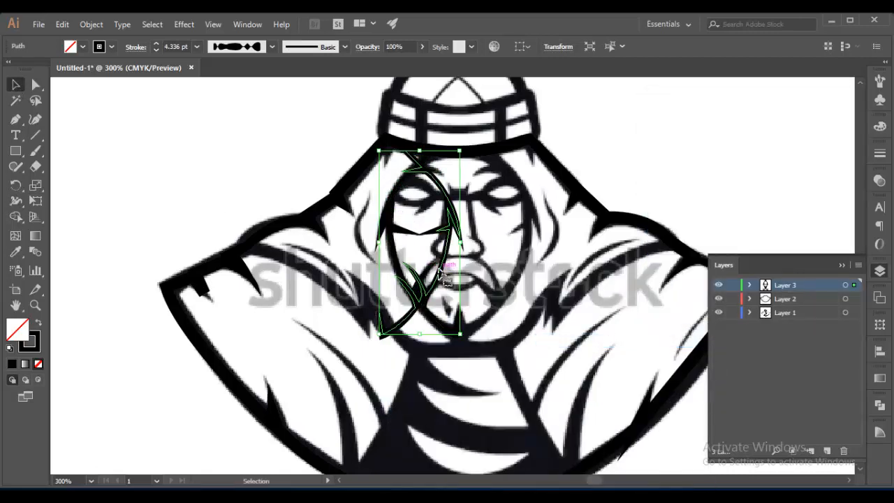
drag(441, 275, 523, 275)
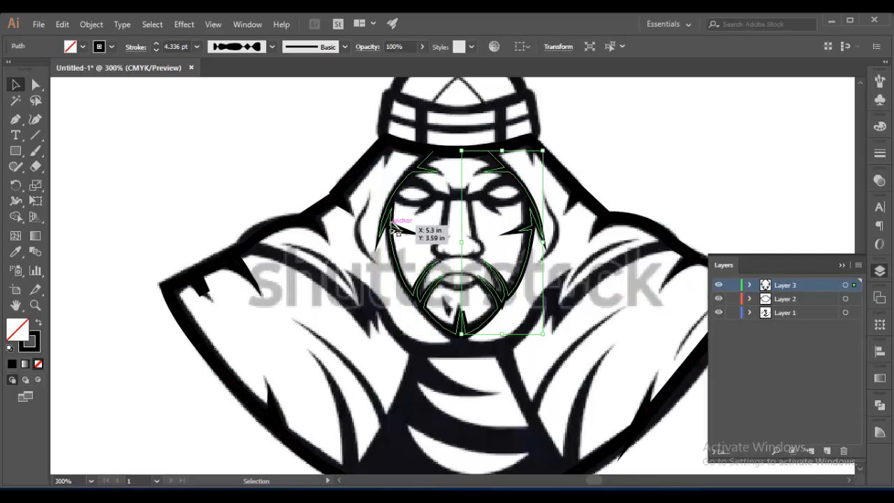
In outline view, bring the end points of the two face halves together at the tip of the chin spike
shift+click(393, 229)
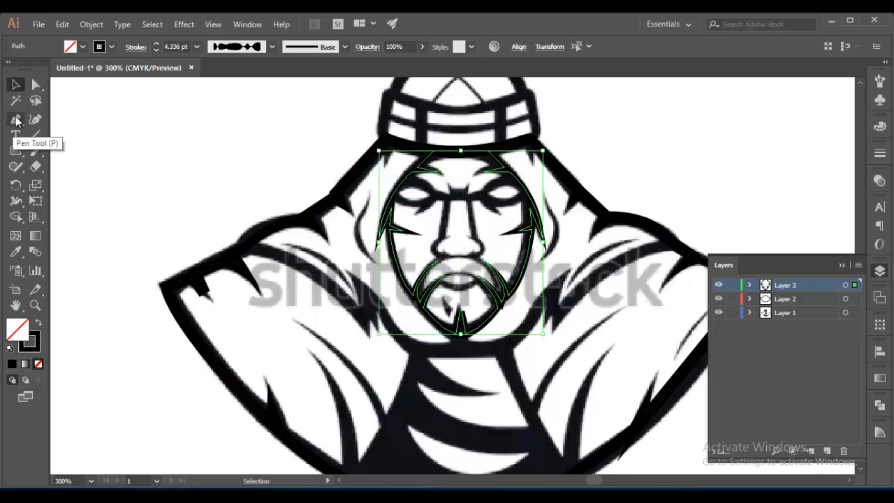
key(ctrl+plus)
key(ctrl+plus)
key(ctrl+y)
click(35, 85)
click(434, 409)
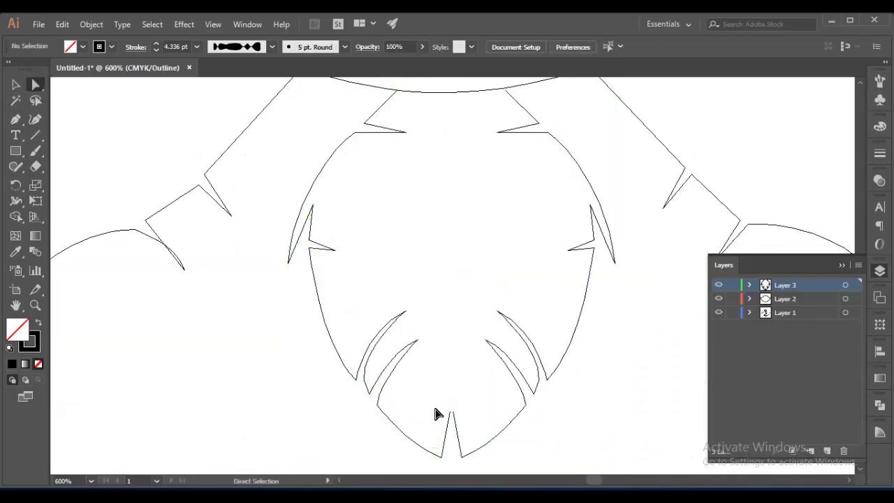
click(450, 416)
key(ctrl+plus)
key(ctrl+plus)
key(ctrl+plus)
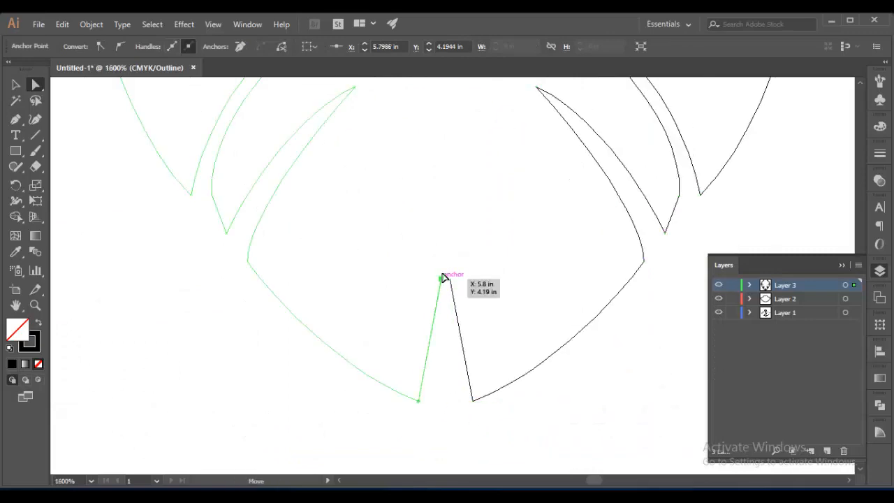
drag(442, 276, 444, 266)
scroll(472, 291, up, 3)
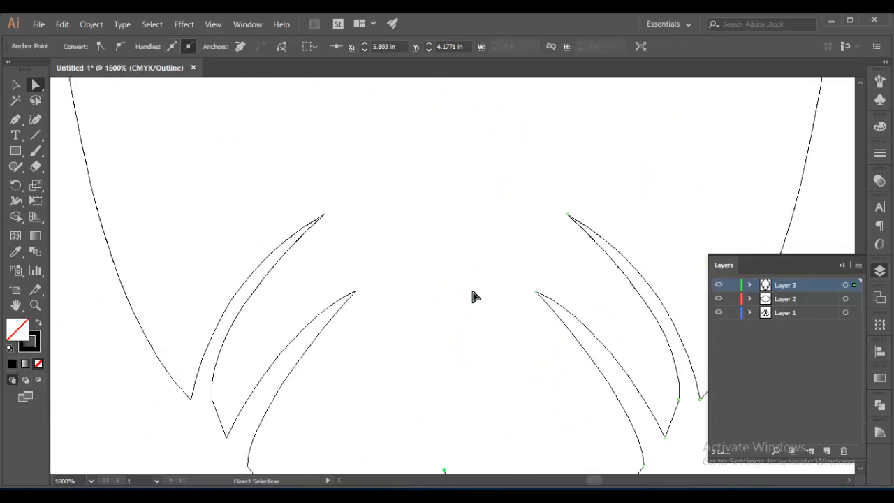
Move the right forehead end point onto the hood curve, close the face with a curved Pen segment across the forehead, and return to preview
scroll(472, 291, up, 7)
drag(589, 224, 589, 219)
click(15, 119)
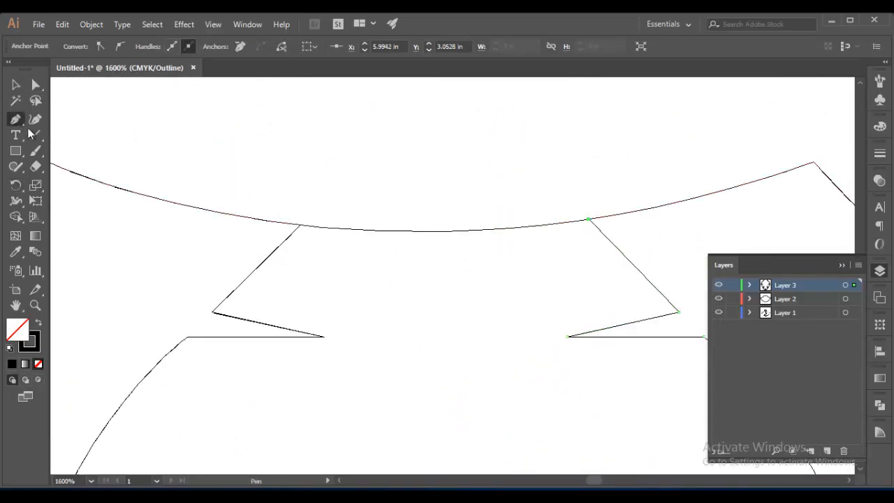
click(588, 219)
drag(300, 224, 255, 208)
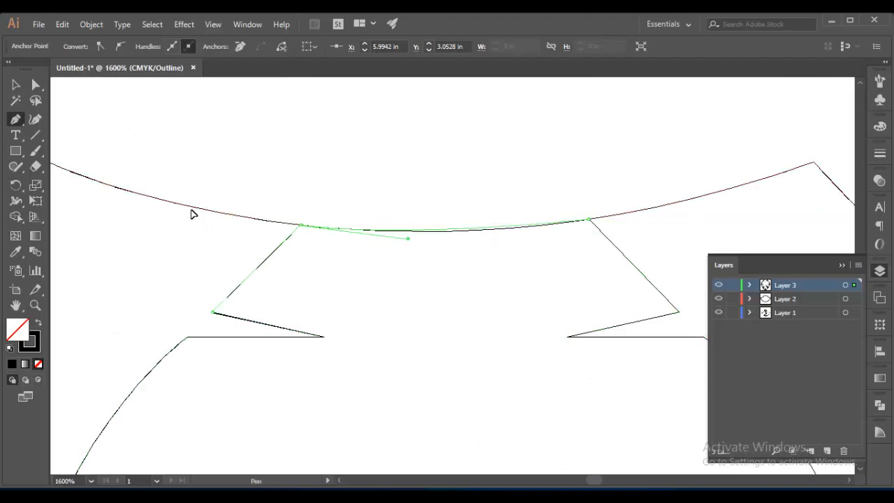
key(a)
scroll(414, 289, down, 3)
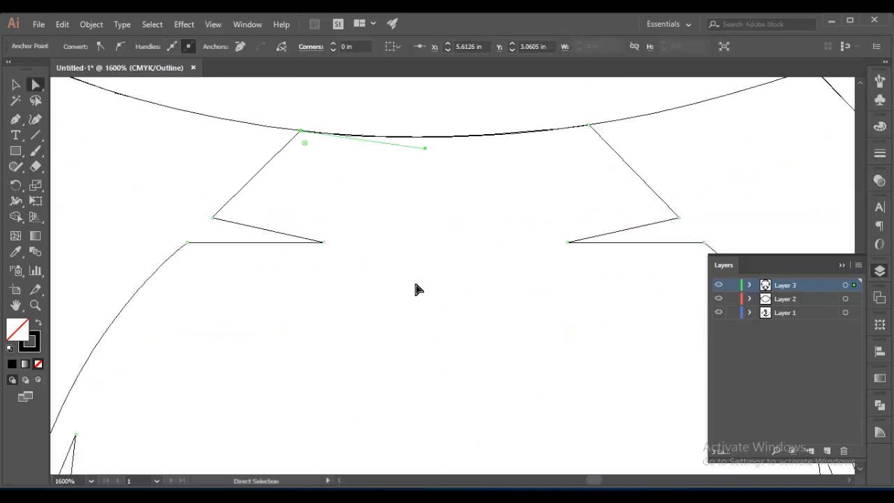
scroll(415, 284, down, 6)
key(ctrl+y)
Fill the closed face outline with red
key(ctrl+minus)
key(ctrl+minus)
key(ctrl+minus)
key(ctrl+minus)
key(ctrl+minus)
click(20, 82)
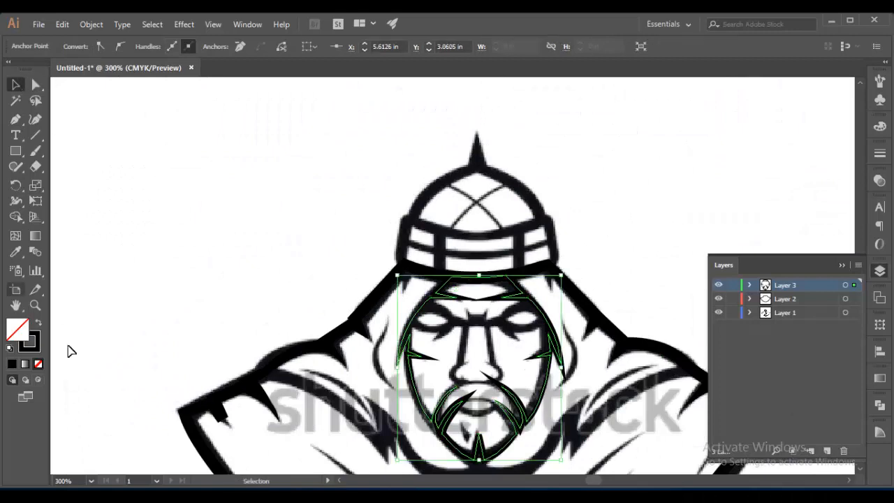
click(444, 289)
click(71, 46)
click(53, 68)
click(165, 191)
Fill the body outline with yellow
scroll(166, 192, down, 4)
click(213, 274)
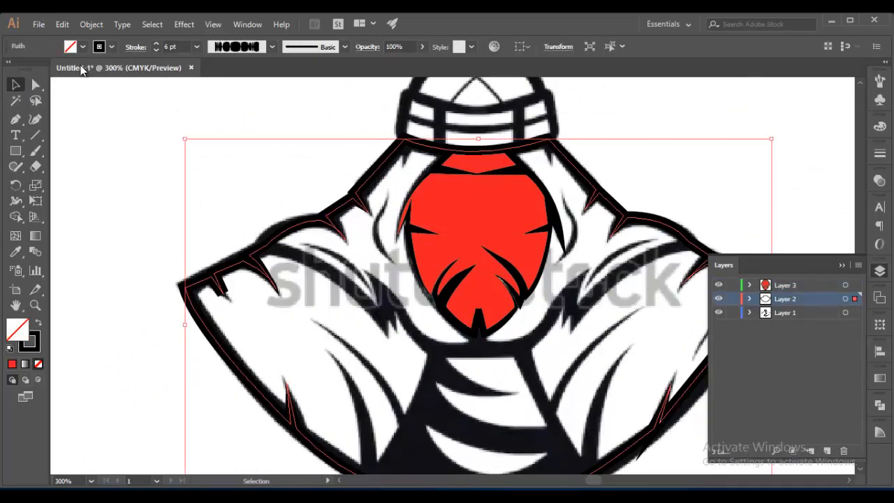
click(73, 46)
click(64, 69)
click(119, 225)
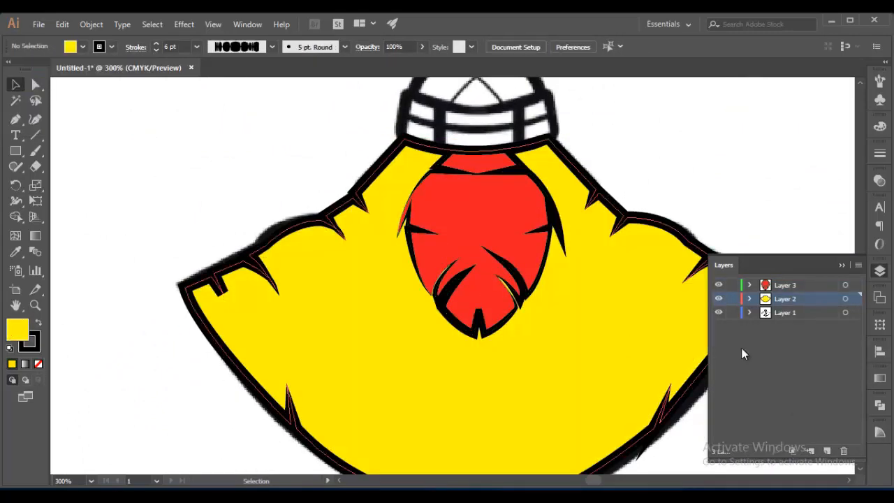
Remove the fill from the face outline, and select the body outline
click(494, 323)
click(71, 46)
click(7, 69)
click(330, 216)
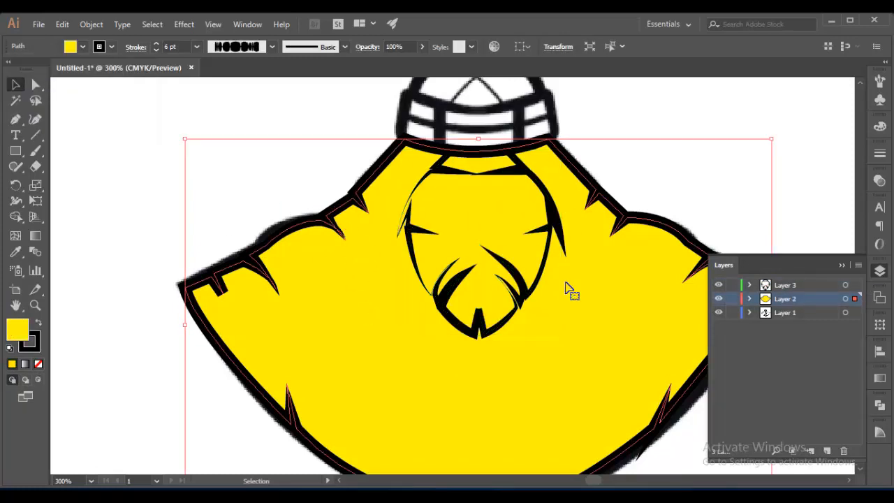
Select the face outline and adjust its stroke width at the right moustache spike with the Width tool
click(534, 285)
click(35, 85)
click(17, 215)
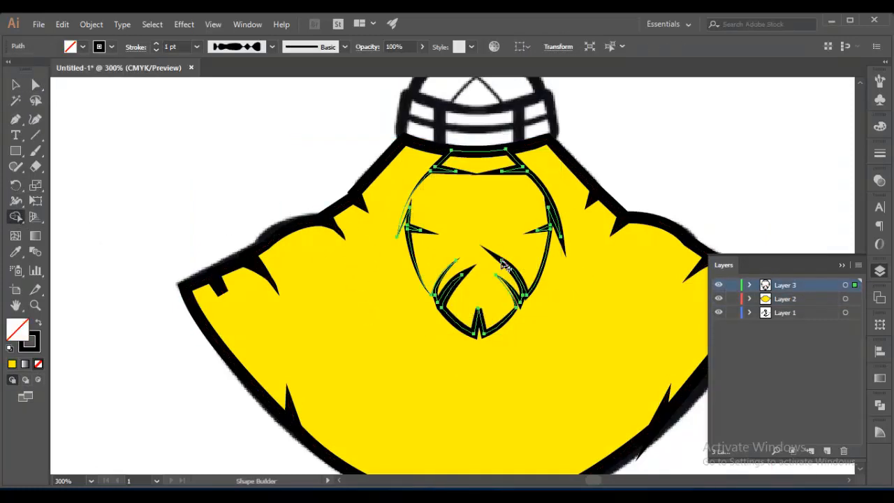
scroll(502, 262, up, 5)
scroll(502, 262, down, 4)
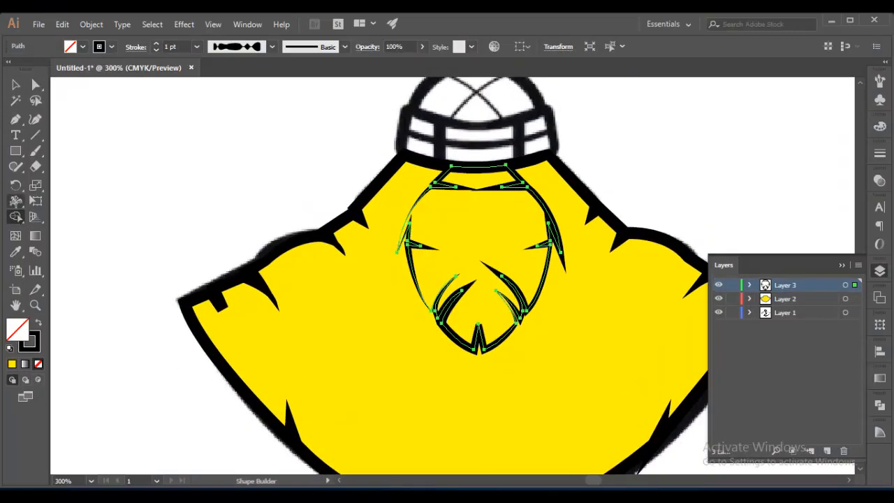
drag(505, 279, 505, 282)
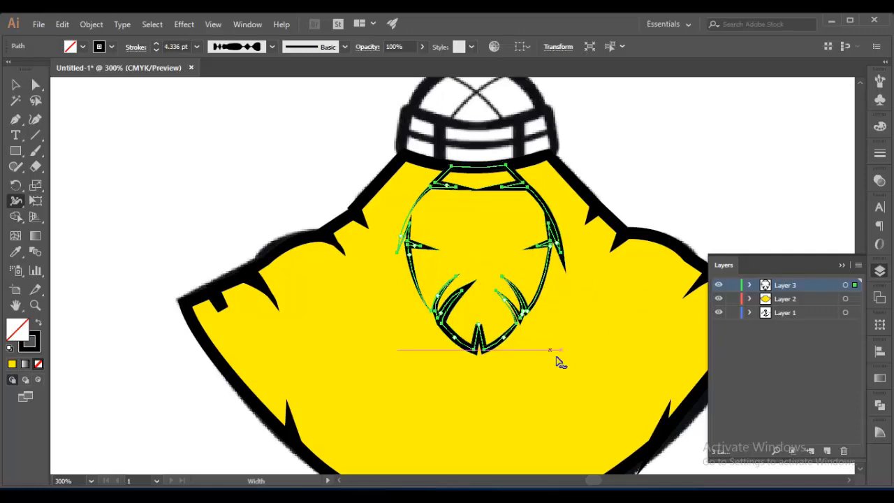
Remove the yellow fill from the body outline
click(15, 84)
click(280, 293)
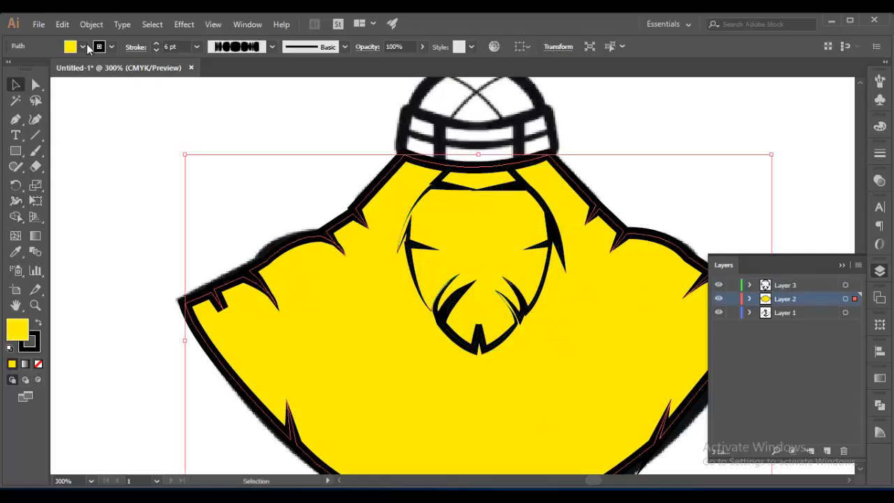
click(83, 47)
click(11, 70)
Refine the face outline's stroke width at the left moustache spike, chin and right jaw with the Width tool
click(527, 309)
key(ctrl+plus)
key(ctrl+plus)
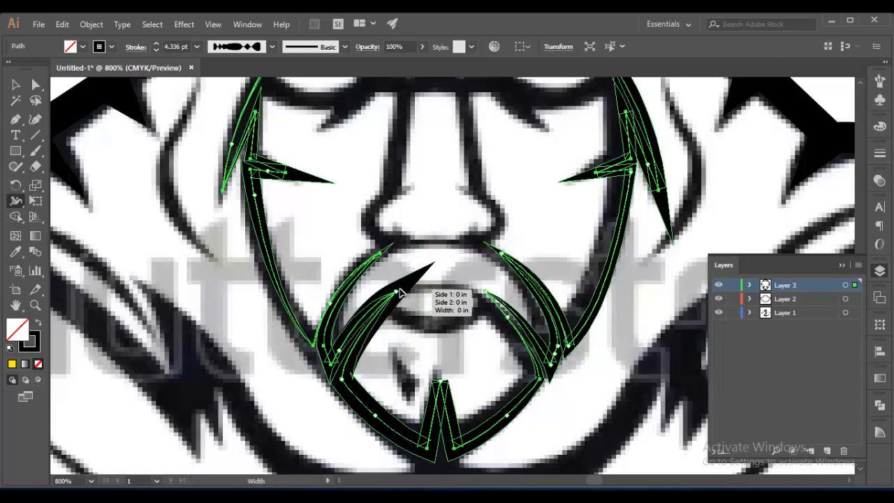
drag(399, 289, 397, 292)
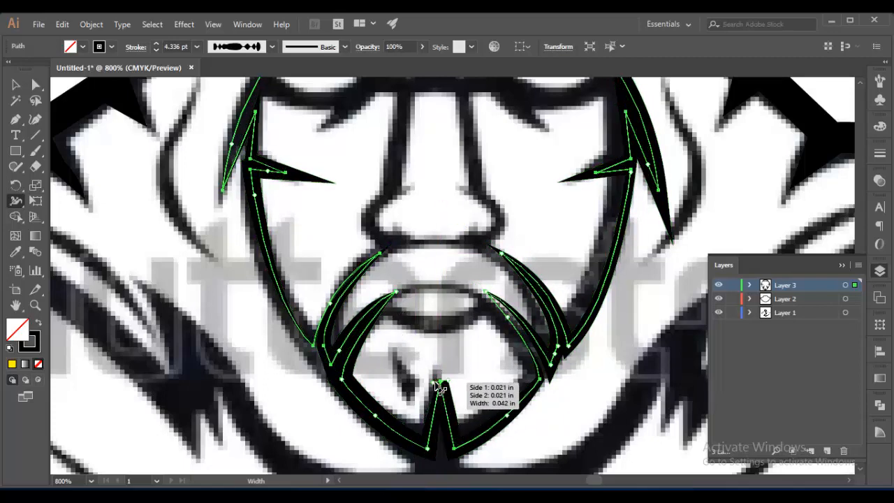
drag(431, 452, 435, 466)
scroll(363, 343, up, 1)
drag(542, 393, 549, 391)
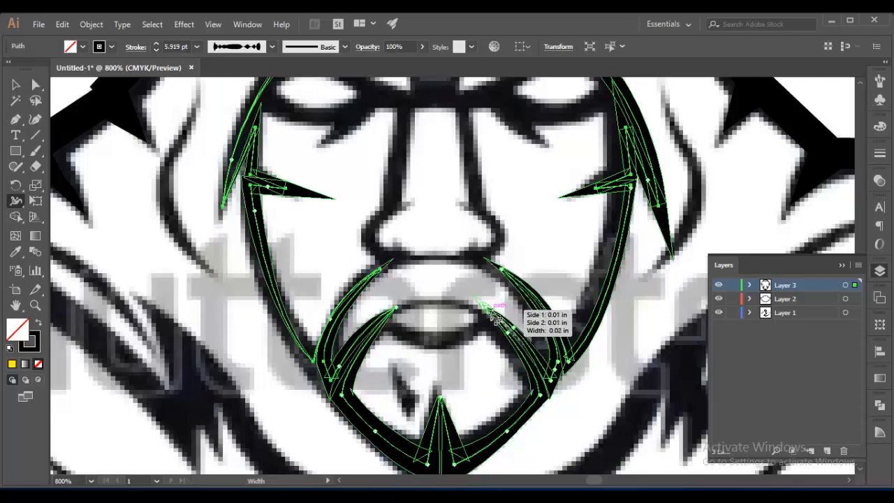
Adjust the anchor points of the face outline at the right moustache spike with the Direct Selection tool to follow the sketch
key(a)
click(550, 381)
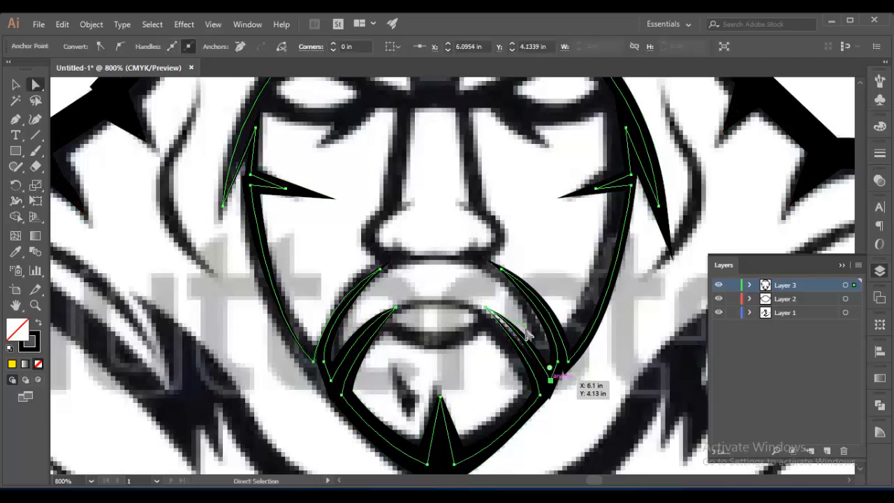
click(488, 314)
click(372, 342)
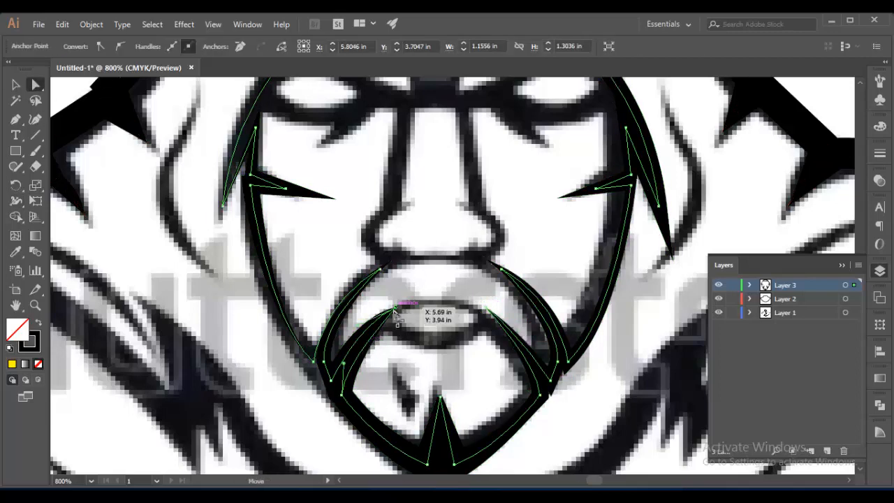
click(396, 307)
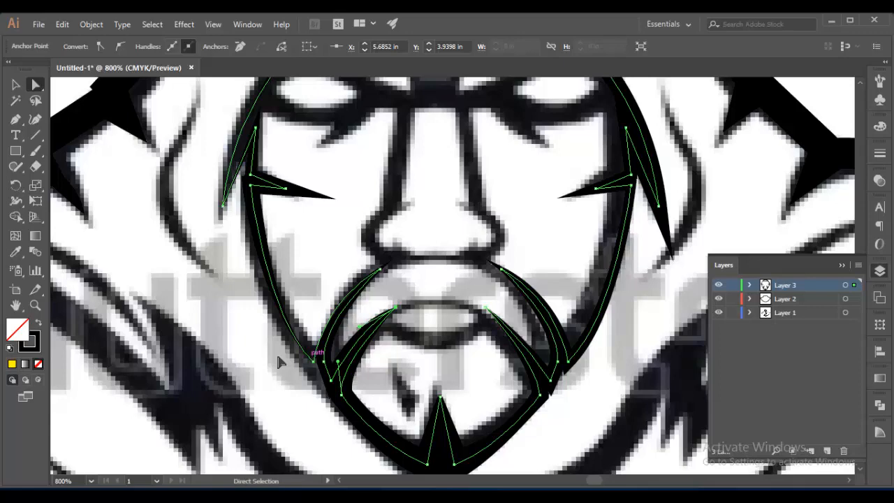
drag(486, 307, 485, 315)
drag(517, 347, 532, 364)
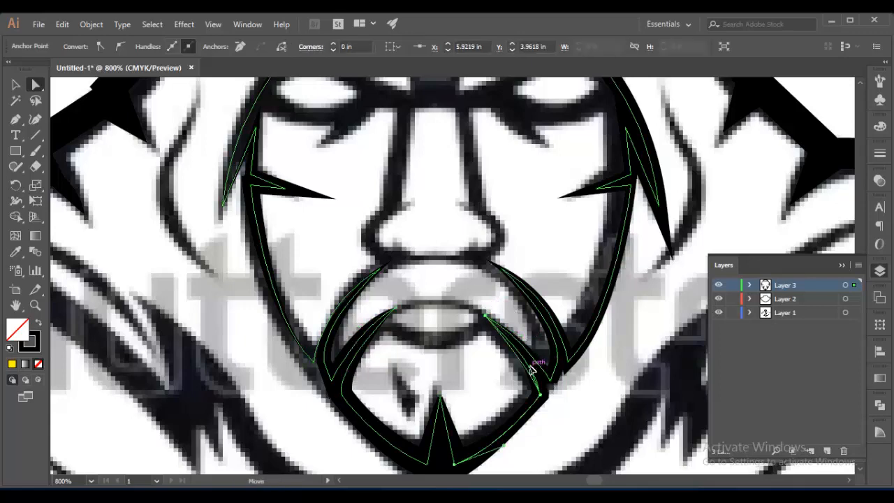
Add a new layer above the face layer and trace the brow notch between the eyes with the Pen tool
scroll(488, 323, up, 5)
key(p)
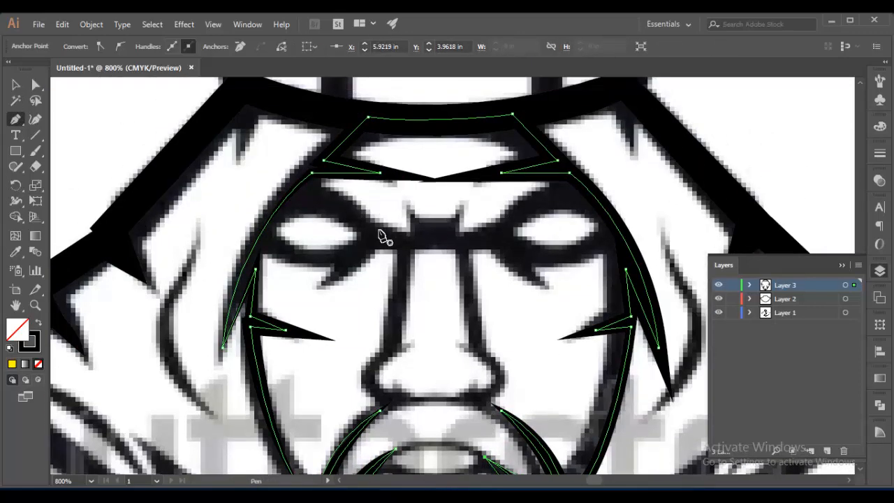
scroll(287, 196, down, 1)
key(ctrl+shift+a)
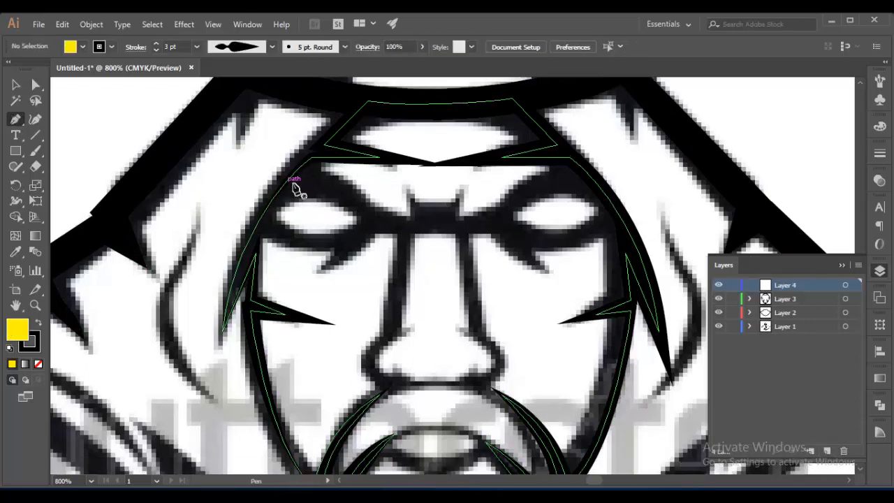
click(409, 187)
click(408, 203)
click(455, 204)
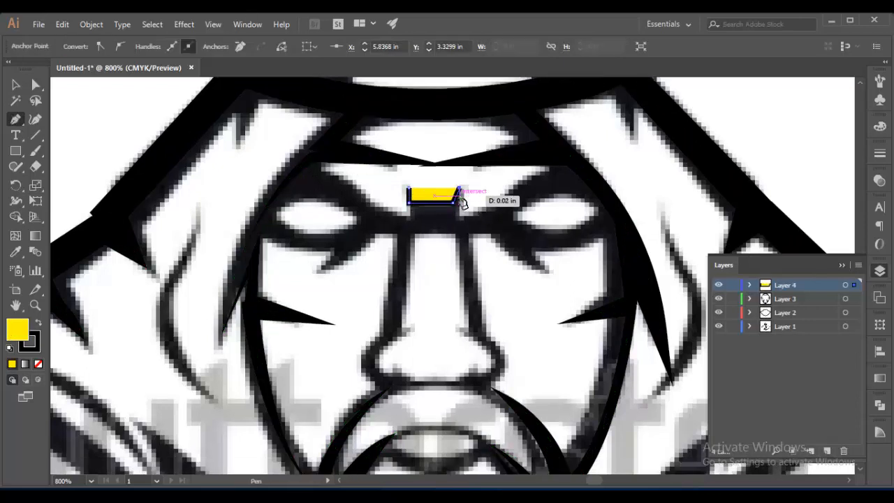
click(458, 223)
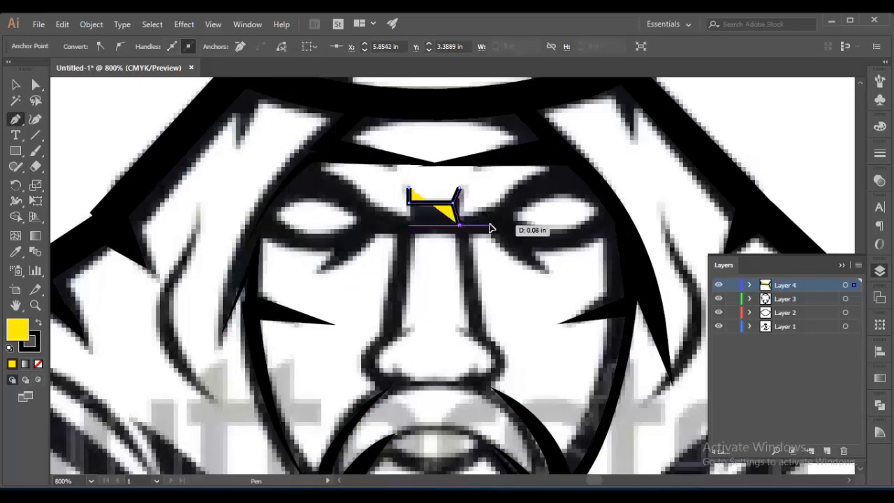
Continue the path around the right eye and along the spike beneath it
click(488, 224)
drag(552, 183, 609, 239)
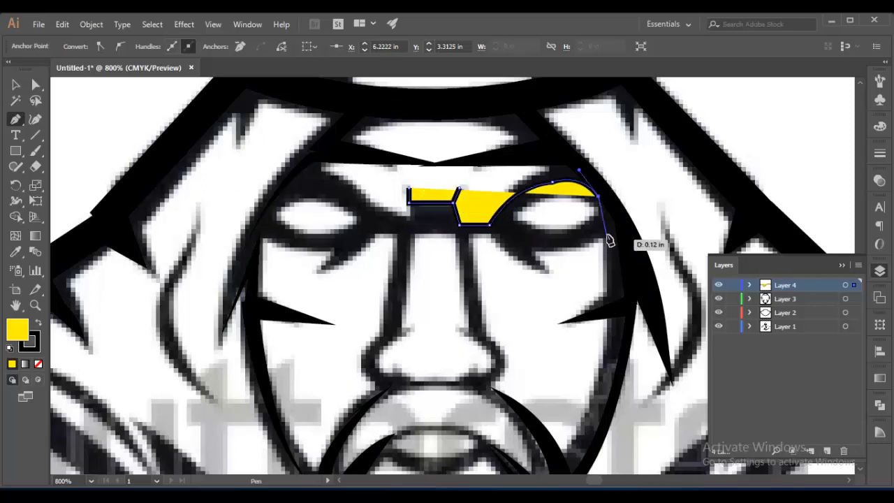
drag(631, 211, 631, 213)
click(614, 224)
drag(492, 225, 503, 241)
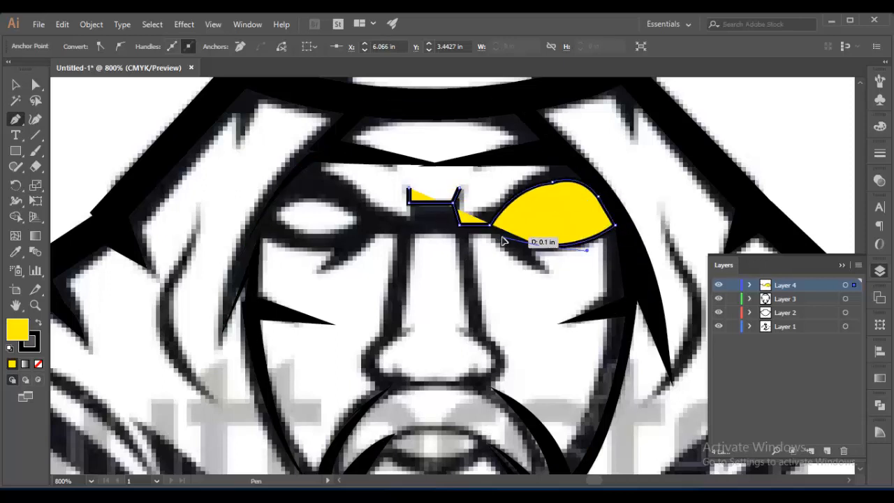
drag(549, 274, 499, 248)
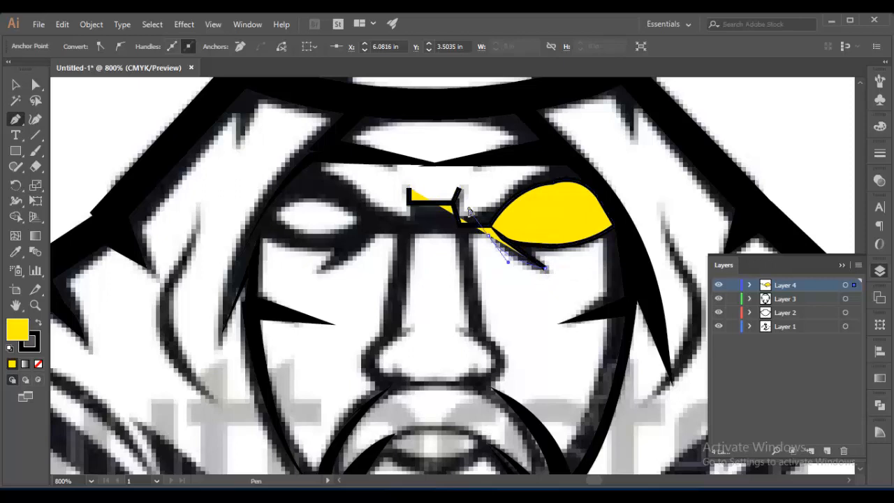
Trace the nose from the right side of the bridge around both nostrils, and remove the path's yellow fill
drag(459, 227, 466, 286)
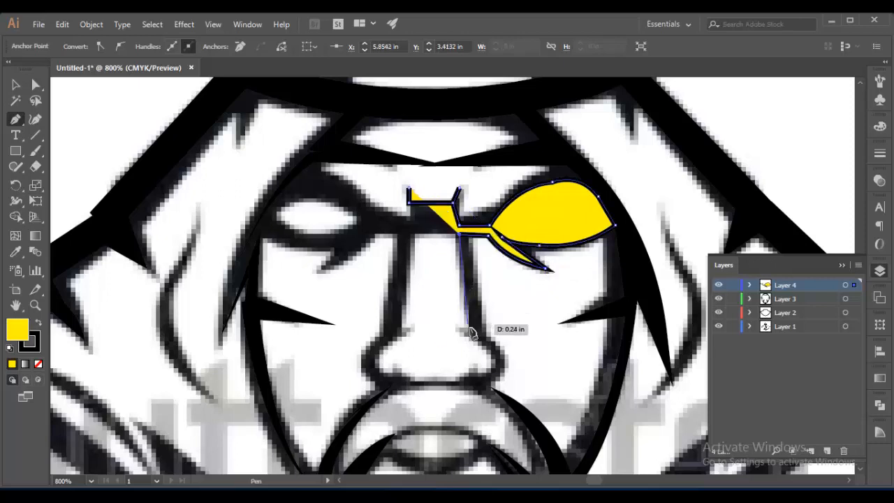
drag(469, 327, 507, 352)
drag(479, 381, 458, 388)
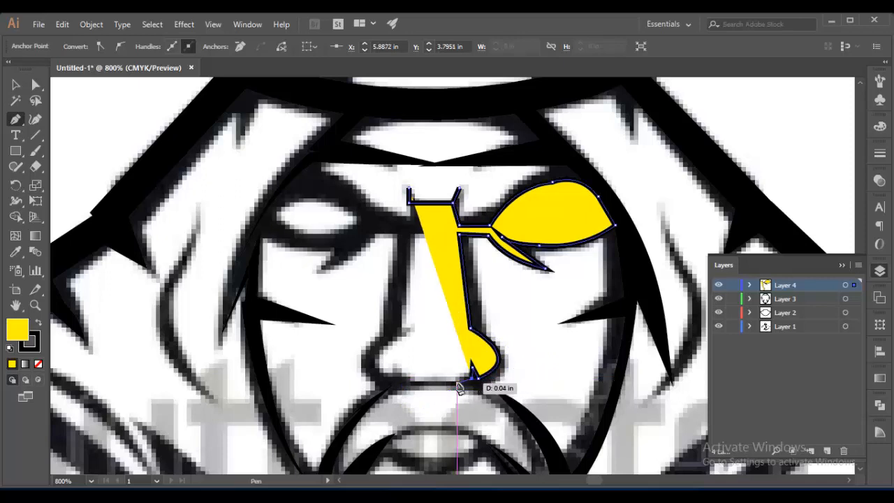
click(427, 386)
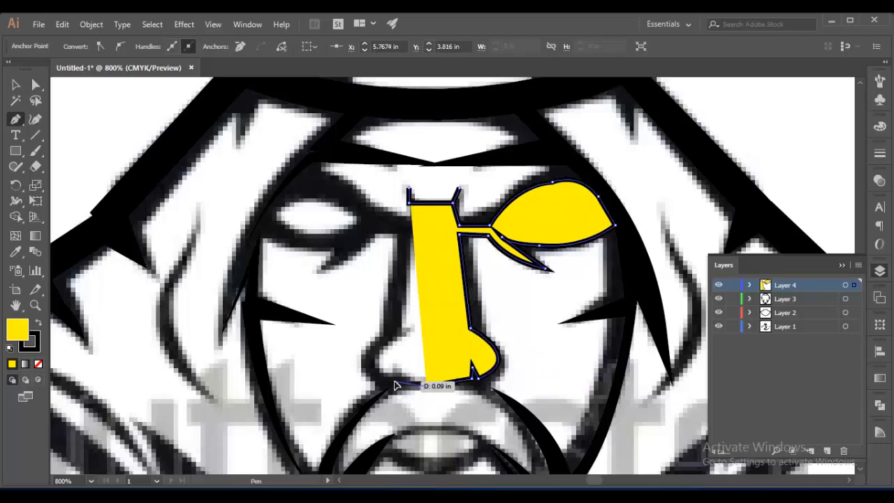
click(394, 381)
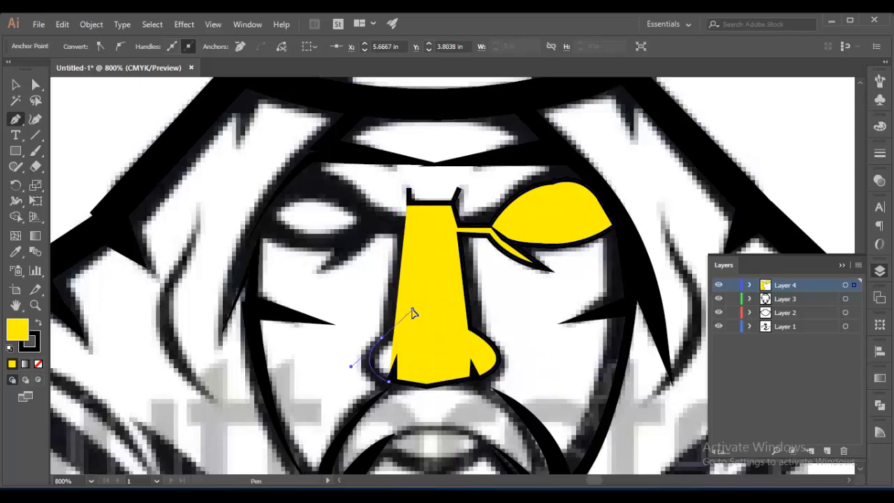
drag(382, 335, 417, 306)
key(slash)
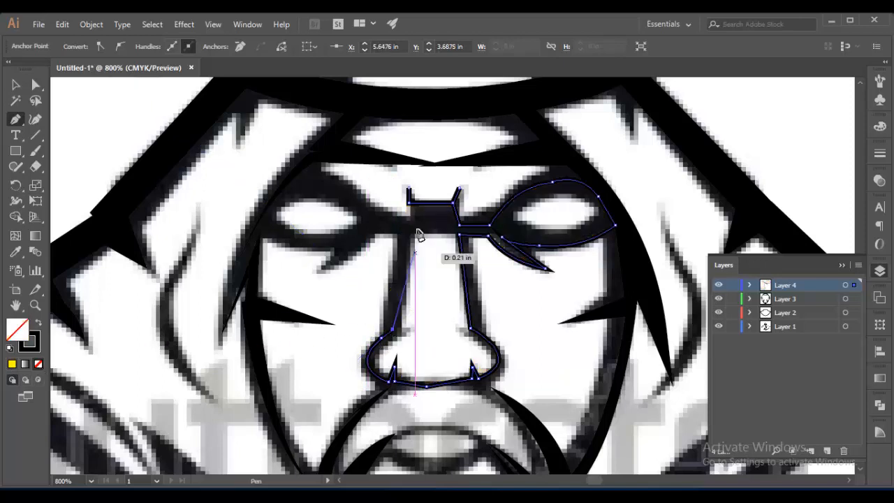
Trace the spike beneath the left eye and the left eye's outline, closing the path at the brow notch
drag(322, 270, 293, 280)
click(321, 270)
drag(355, 234, 369, 211)
click(355, 235)
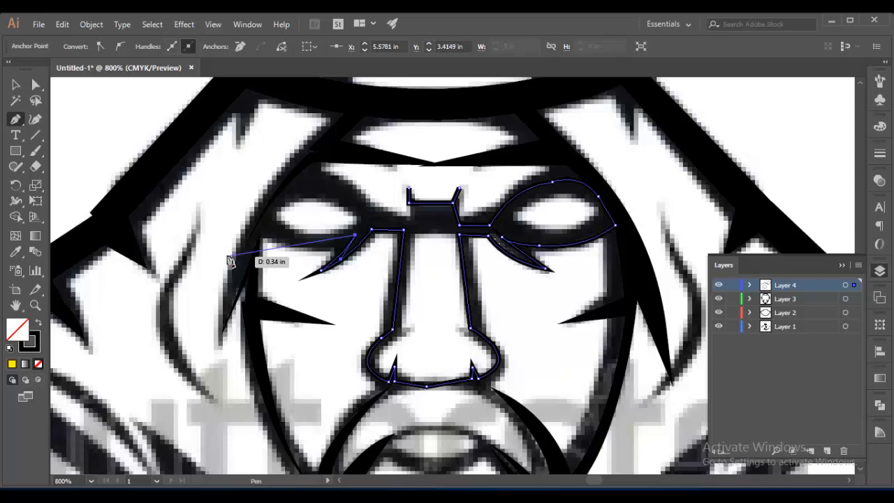
drag(261, 217, 390, 241)
click(260, 217)
click(372, 213)
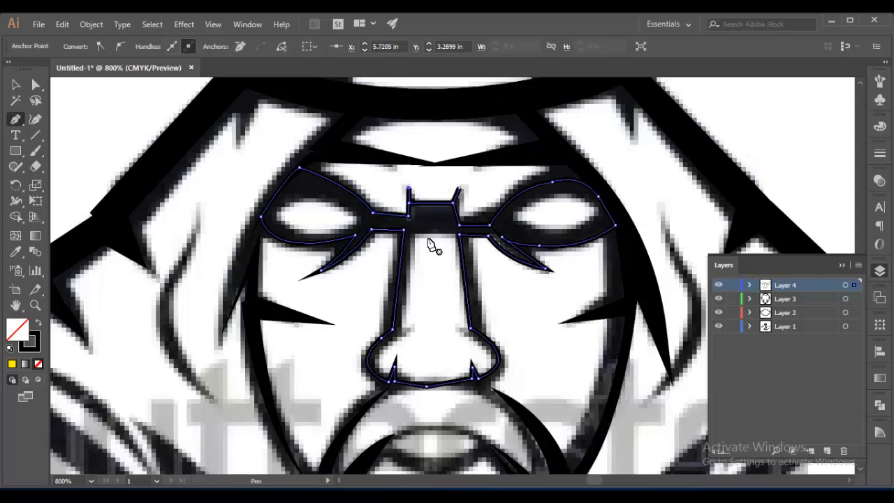
Reposition the brow notch's anchor points and those beside the right eye with the Direct Selection tool
click(37, 85)
mouse_move(409, 204)
mouse_down()
mouse_move(452, 187)
mouse_move(449, 204)
mouse_move(409, 191)
mouse_up()
click(450, 185)
drag(459, 225, 458, 217)
drag(490, 225, 488, 217)
Pull the tips of the spikes beneath both eyes inward with the Direct Selection tool
click(15, 216)
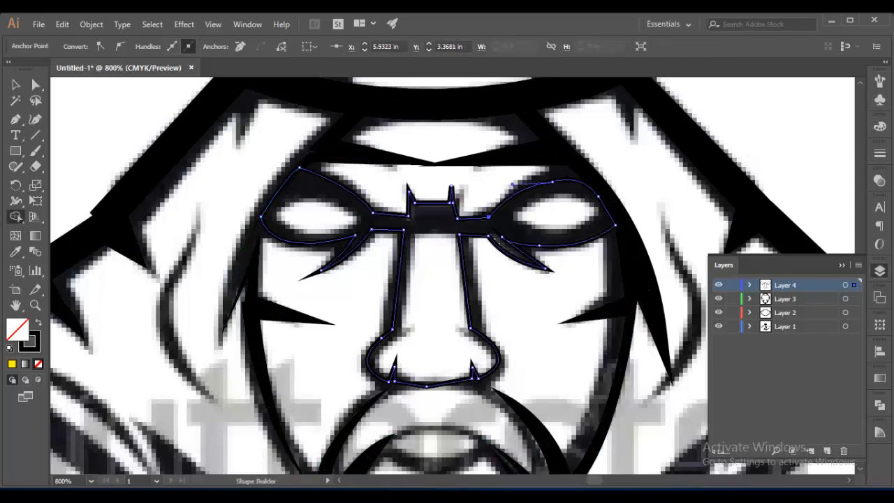
drag(321, 270, 311, 274)
mouse_move(545, 268)
mouse_down()
mouse_move(555, 272)
mouse_move(530, 266)
mouse_up()
click(35, 85)
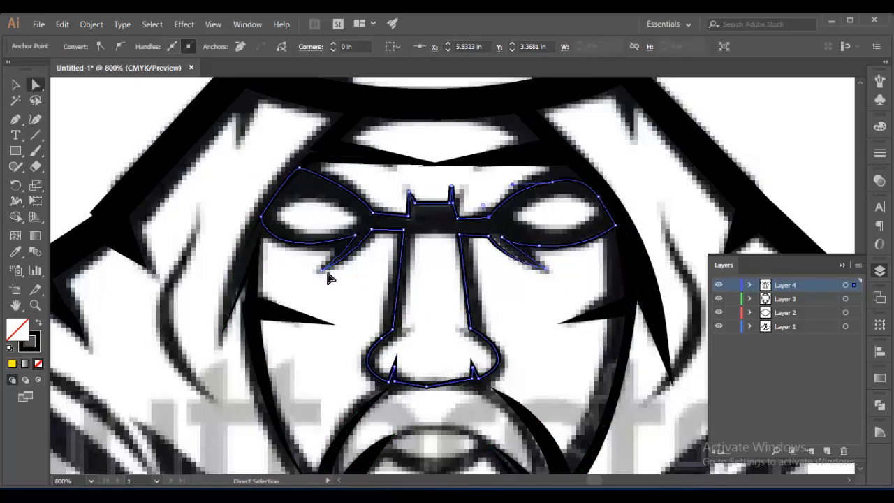
drag(321, 270, 332, 261)
drag(546, 269, 529, 259)
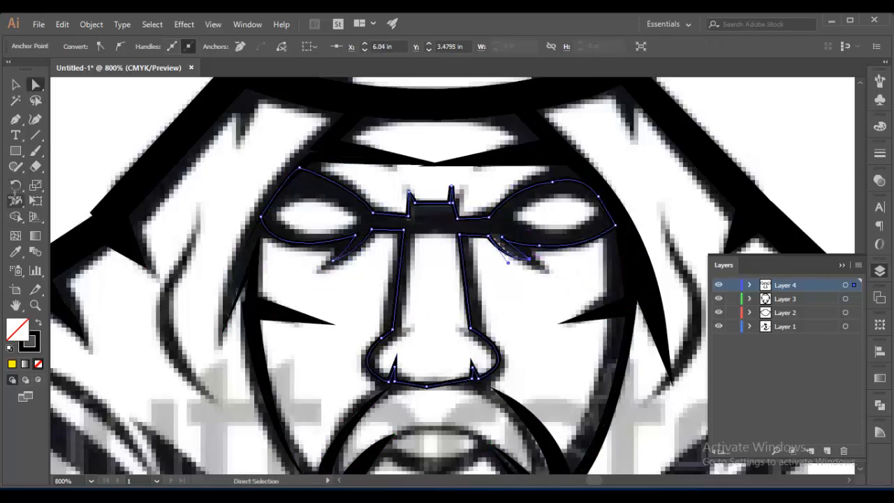
Adjust the stroke width along the spikes beneath both eyes with the Width tool
click(15, 200)
mouse_move(333, 261)
mouse_down()
mouse_move(320, 269)
mouse_move(336, 265)
mouse_move(326, 272)
mouse_move(333, 240)
mouse_move(325, 274)
mouse_move(348, 257)
mouse_move(351, 271)
mouse_up()
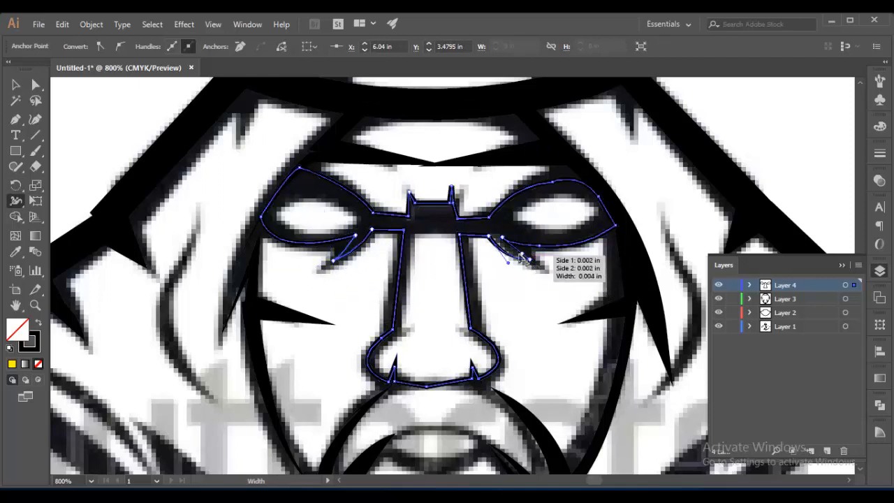
mouse_move(355, 235)
mouse_down()
mouse_move(374, 234)
mouse_move(363, 236)
mouse_move(377, 250)
mouse_up()
mouse_move(489, 241)
mouse_down()
mouse_move(499, 236)
mouse_move(495, 249)
mouse_move(494, 240)
mouse_move(520, 231)
mouse_move(497, 239)
mouse_move(515, 233)
mouse_move(502, 246)
mouse_up()
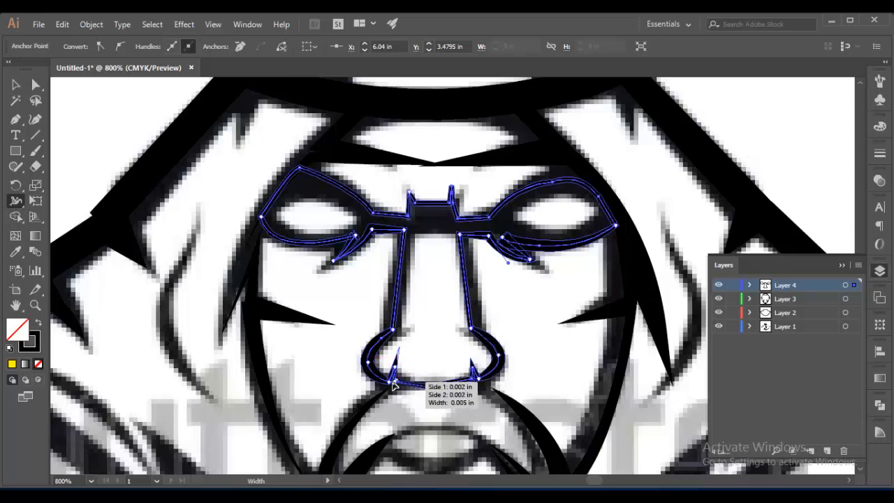
Lower the left nostril's tip anchor slightly with the Direct Selection tool
key(a)
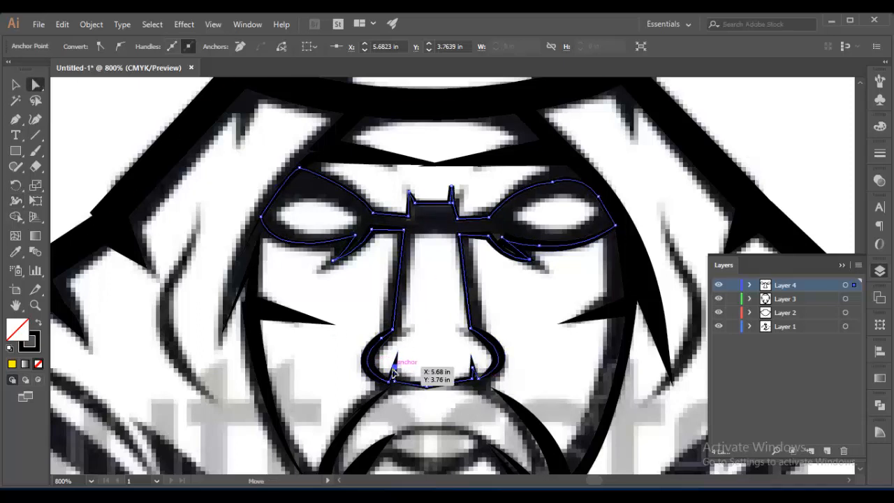
drag(393, 369, 391, 374)
click(446, 303)
scroll(446, 303, up, 1)
click(455, 234)
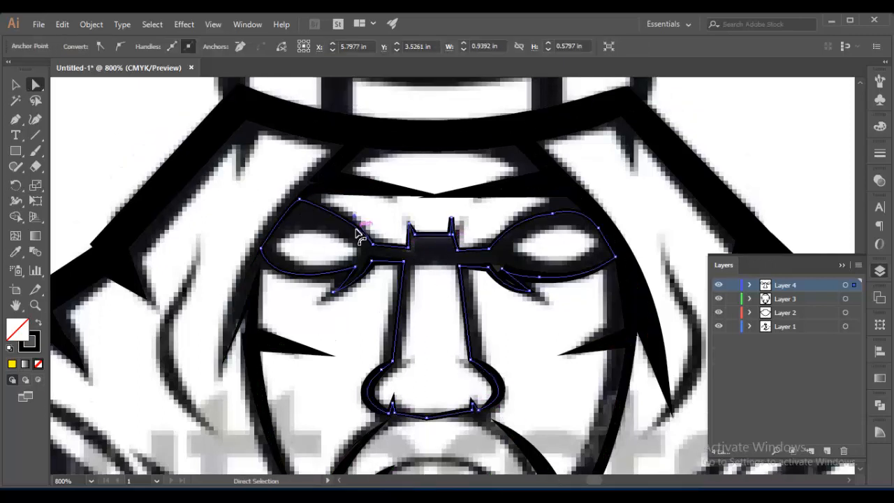
Reshape the upper edges of the left and right eye outlines to follow the sketched brows
click(300, 200)
drag(304, 216, 306, 223)
click(552, 214)
drag(550, 201, 547, 193)
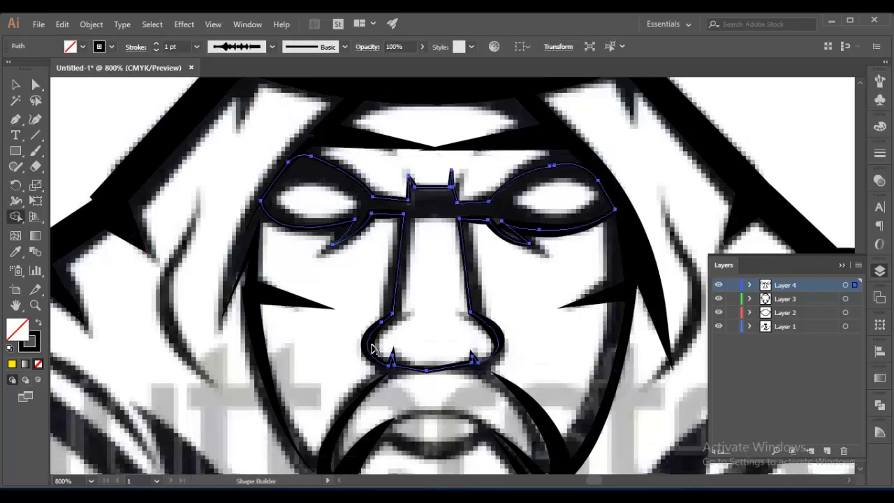
Adjust the stroke width along both sides of the nose with the Width tool
click(392, 314)
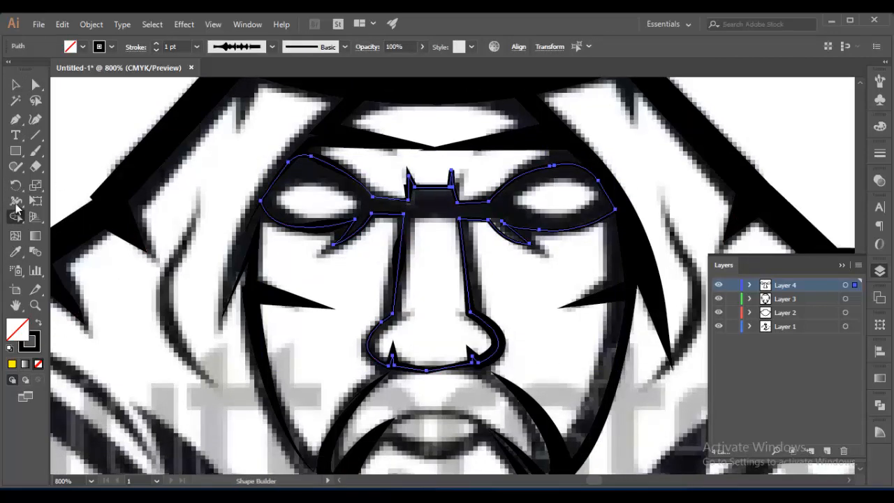
click(15, 202)
drag(392, 312, 394, 318)
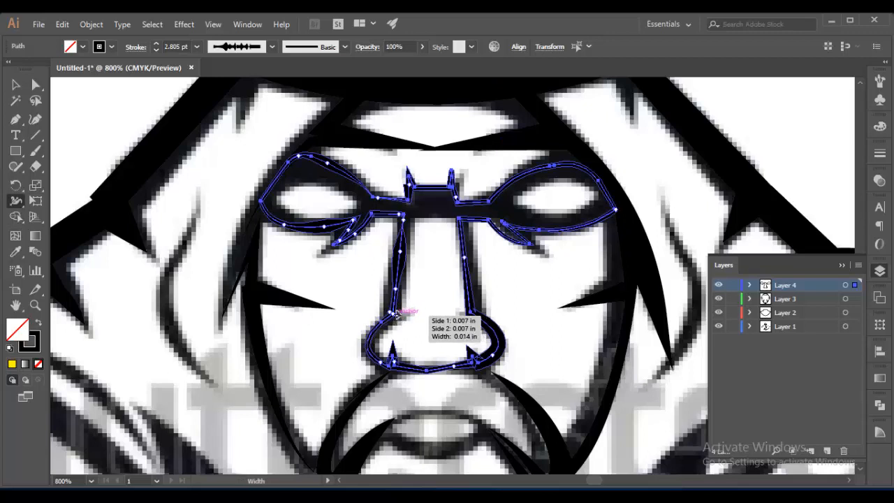
drag(405, 252, 400, 255)
drag(472, 313, 465, 319)
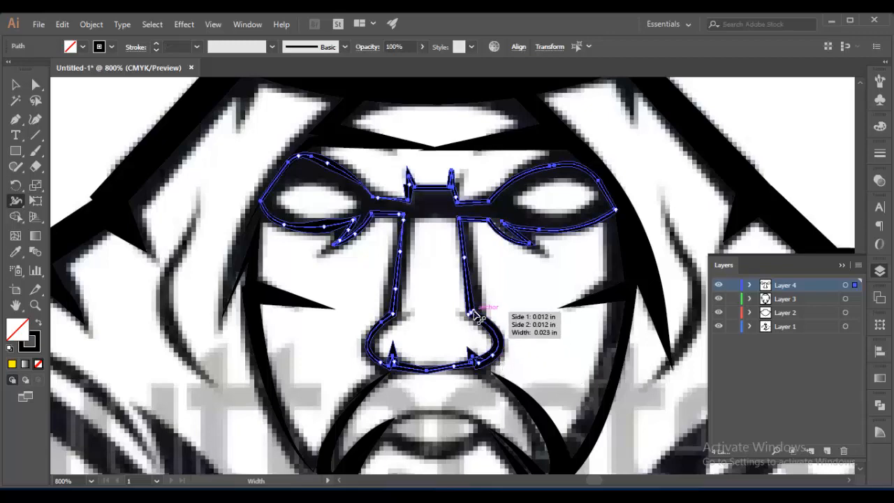
Fill the eyes-and-nose outline with yellow
click(15, 85)
click(194, 335)
scroll(548, 325, down, 3)
key(ctrl+minus)
key(ctrl+minus)
key(ctrl+minus)
key(ctrl+minus)
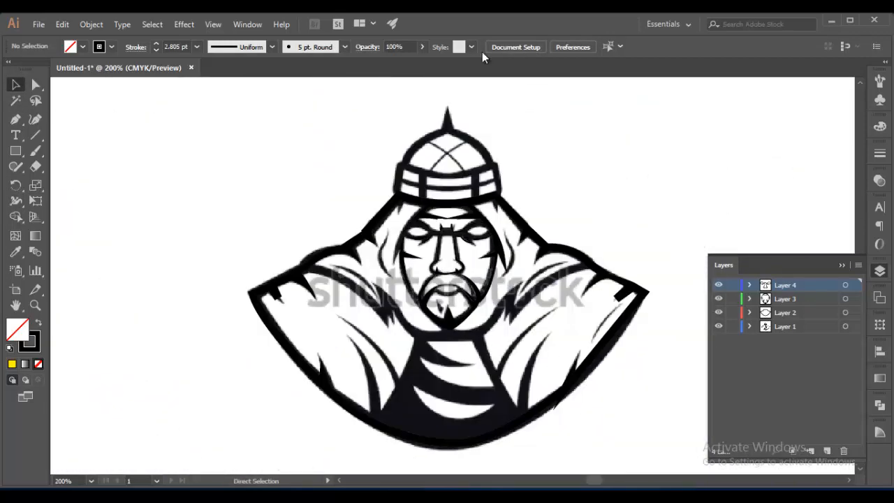
click(461, 249)
click(82, 47)
click(21, 83)
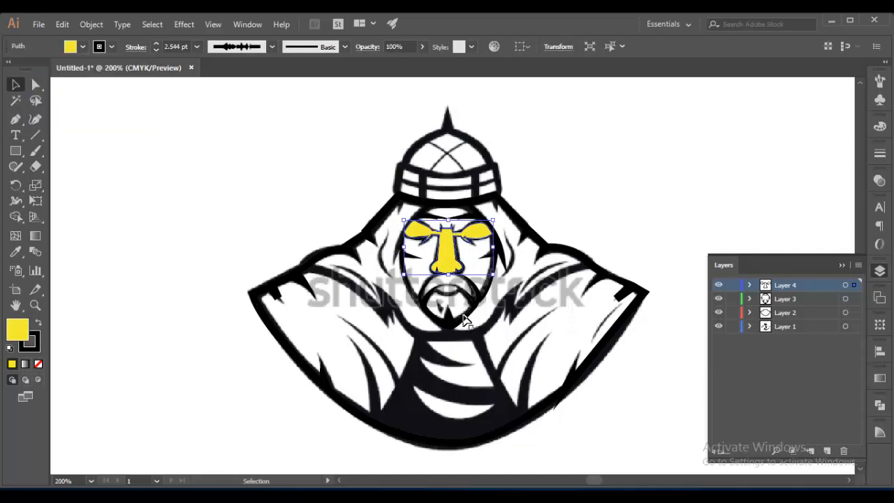
Fill the face outline with yellow
click(466, 319)
click(83, 47)
click(21, 83)
click(272, 233)
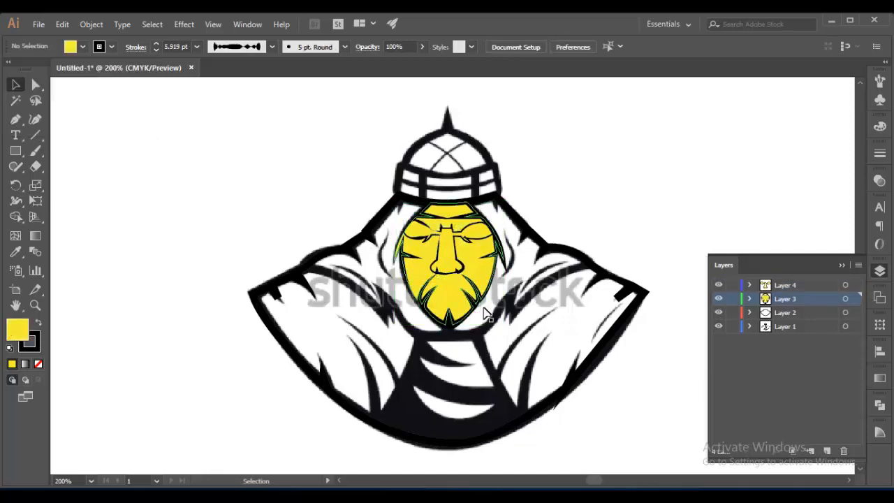
Fill the body outline with blue
click(585, 283)
click(82, 47)
click(72, 68)
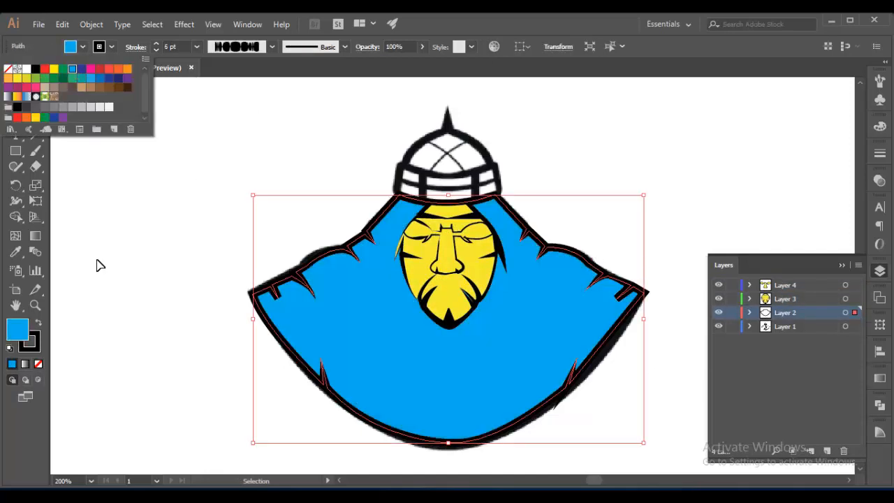
click(100, 265)
Remove the yellow fill from the face outline, and select the eyes-and-nose outline
click(479, 289)
click(81, 48)
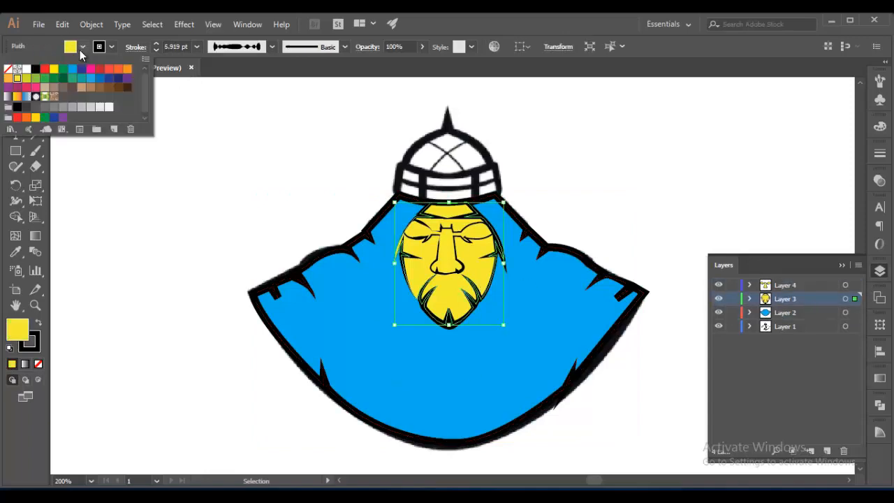
click(8, 70)
click(439, 262)
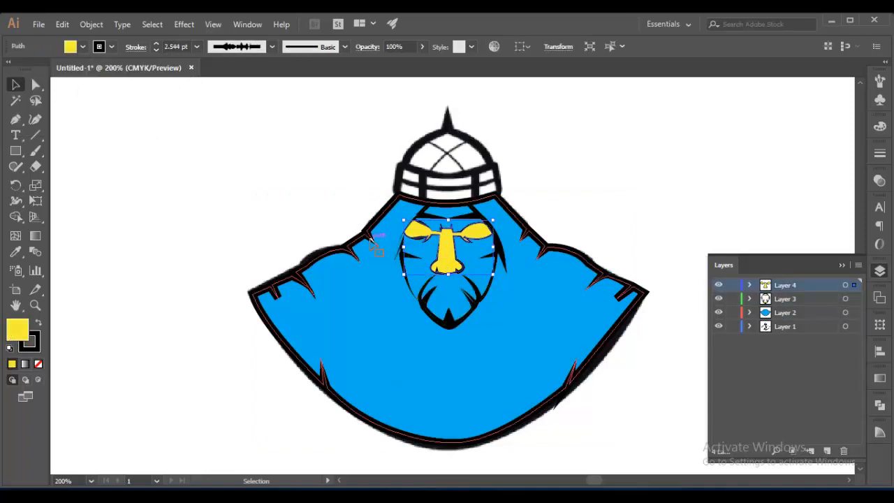
Remove the blue fill from the body outline and deselect it
click(377, 245)
click(82, 46)
click(8, 70)
click(599, 241)
Draw curved paths for the upper and lower lip lines over the mouth with the Pen tool
key(ctrl+plus)
key(ctrl+plus)
key(ctrl+plus)
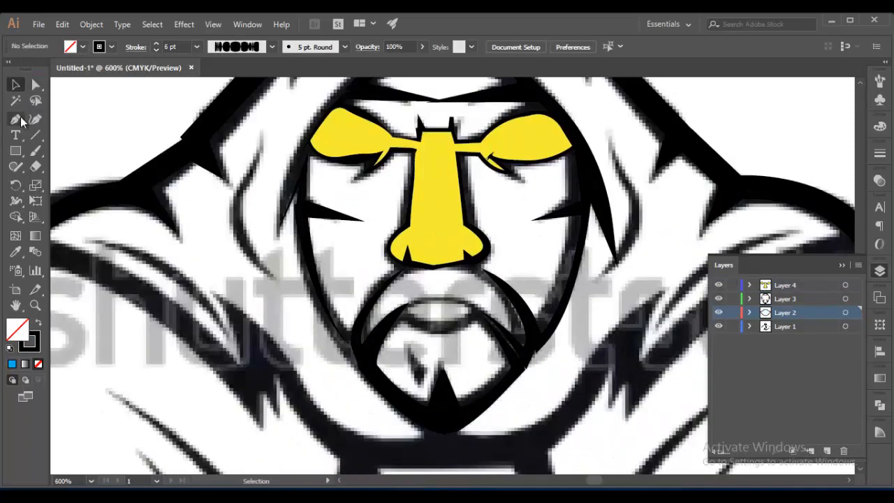
click(413, 302)
drag(500, 308, 535, 318)
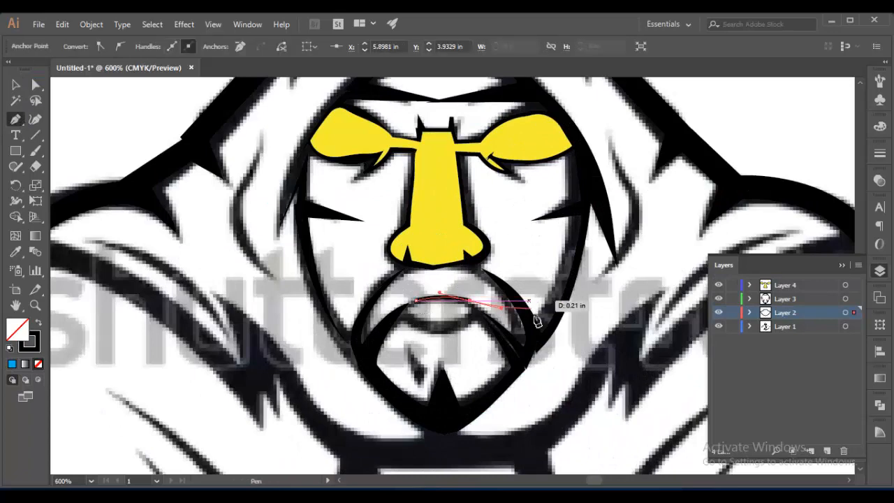
click(474, 315)
click(406, 315)
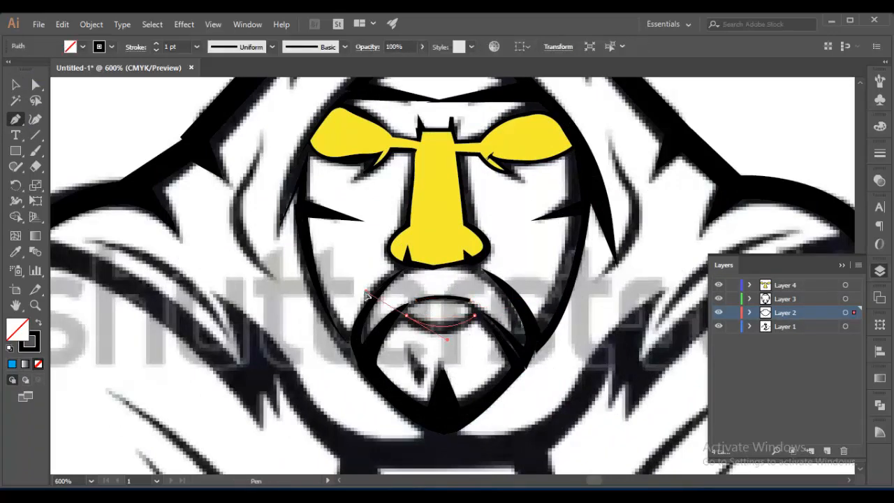
drag(367, 295, 366, 291)
Move both lip lines onto a new layer at the top of the stack and position them over the mouth
key(v)
shift+click(462, 300)
key(Delete)
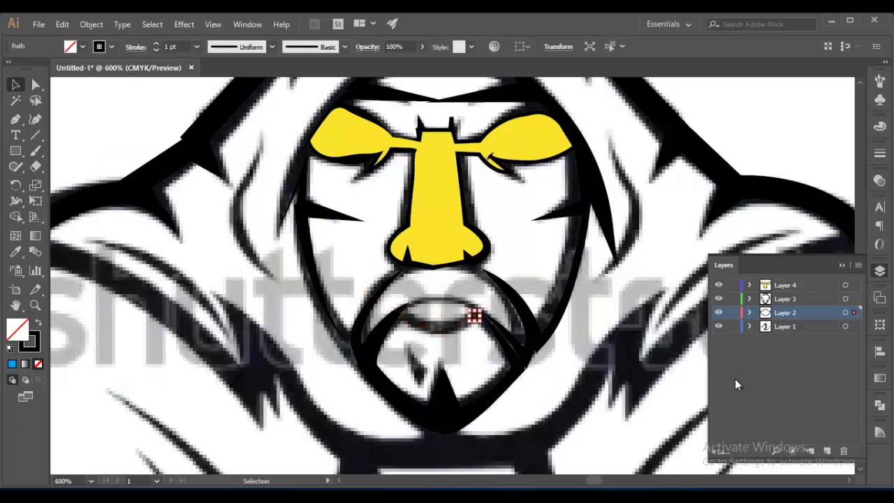
click(826, 450)
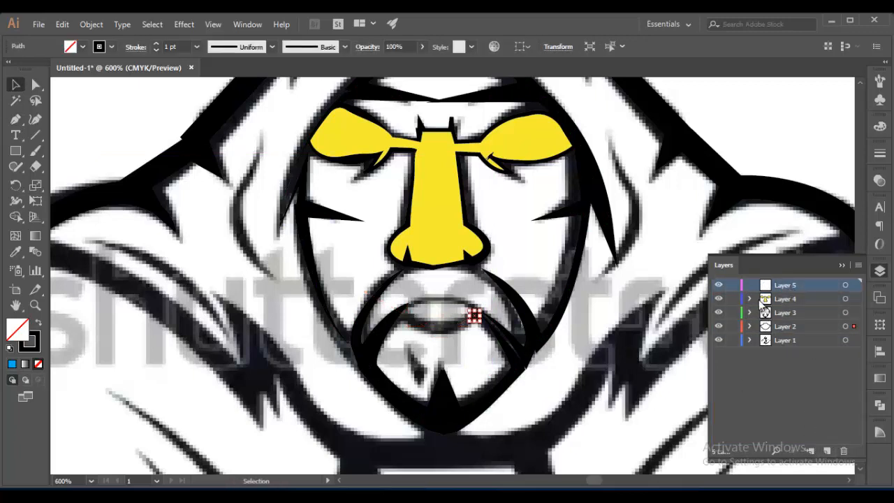
key(ctrl+v)
drag(449, 329, 449, 332)
Trace the small triangular mark on the chin as a closed path with the Pen tool
key(p)
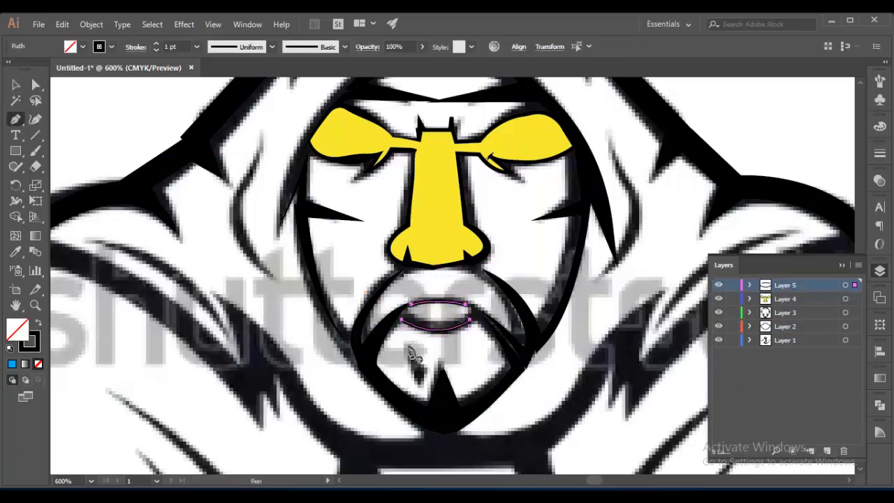
click(409, 340)
scroll(395, 229, up, 5)
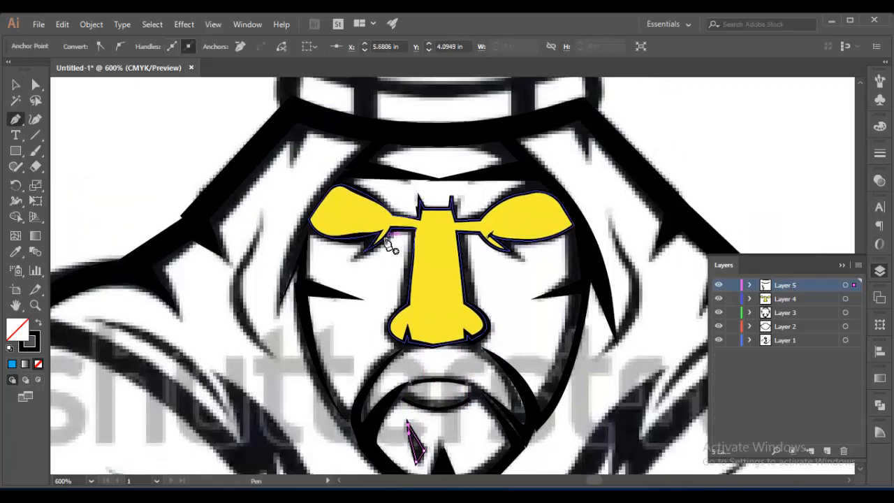
scroll(389, 245, down, 6)
Thicken the middle of the lower and upper lip lines with the Width tool, keeping their ends tapered
click(35, 87)
click(436, 312)
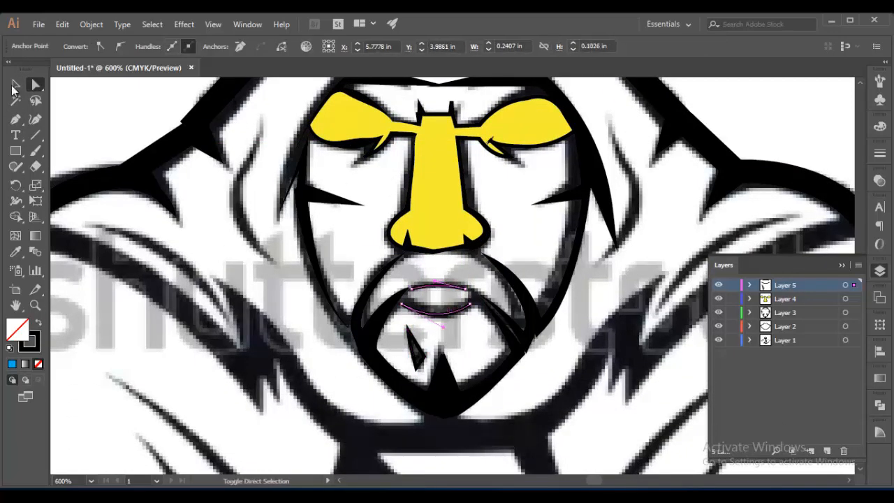
click(441, 306)
click(441, 312)
click(135, 47)
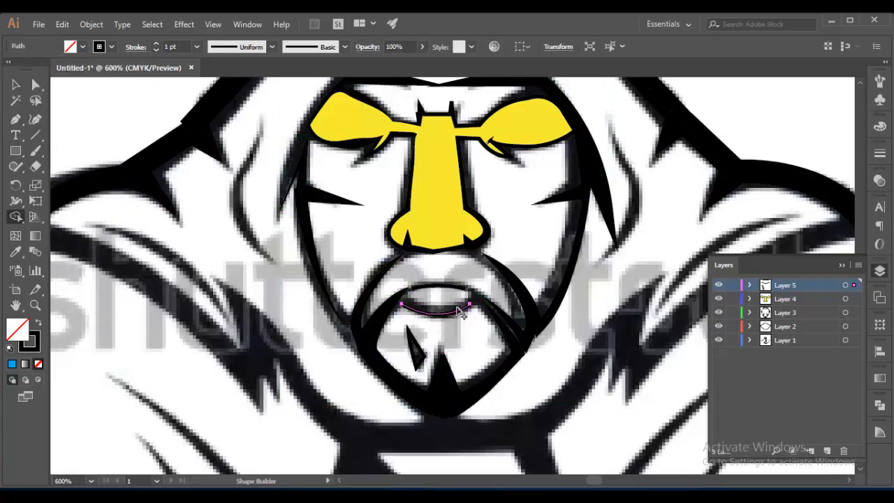
key(ctrl+plus)
key(ctrl+plus)
key(ctrl+plus)
key(shift+w)
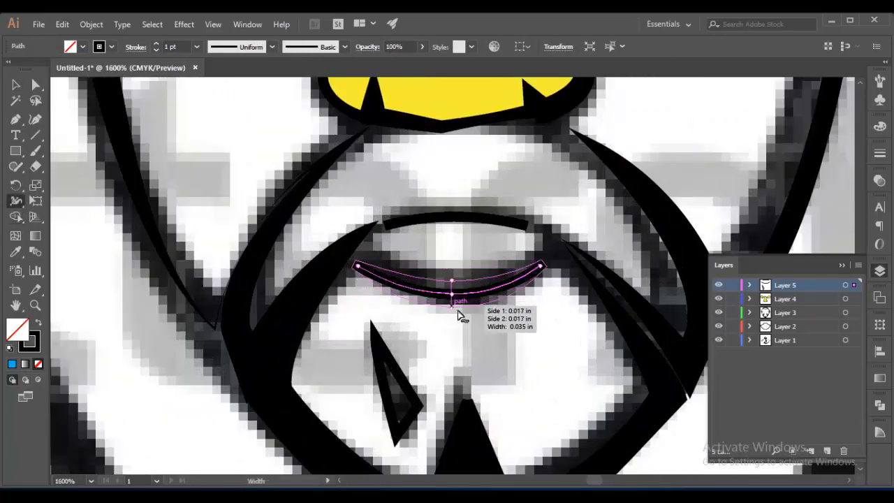
drag(457, 315, 458, 319)
click(456, 210)
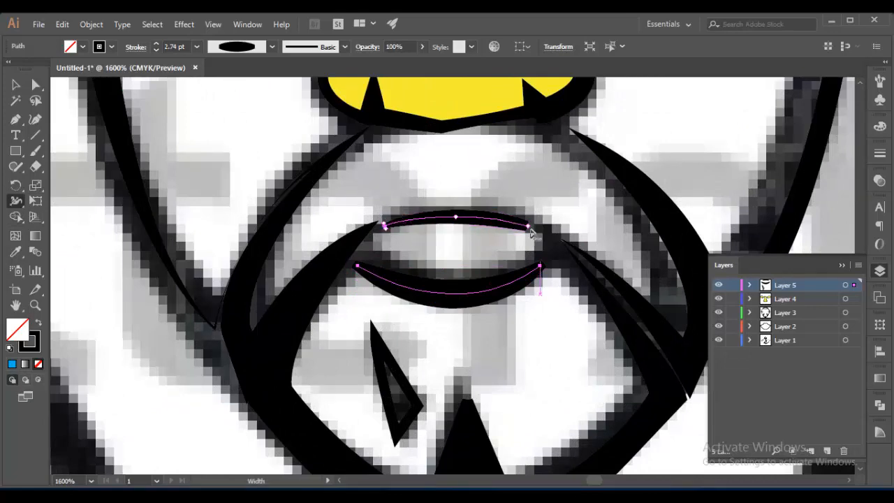
key(v)
click(535, 375)
Fill the face outline with yellow from the swatches
key(ctrl+minus)
key(ctrl+minus)
key(ctrl+minus)
key(ctrl+minus)
key(ctrl+minus)
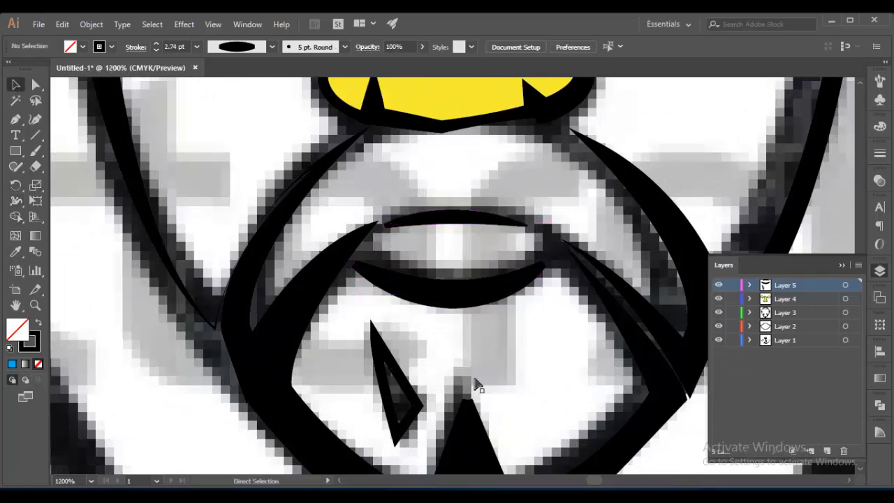
click(513, 269)
click(82, 47)
click(53, 69)
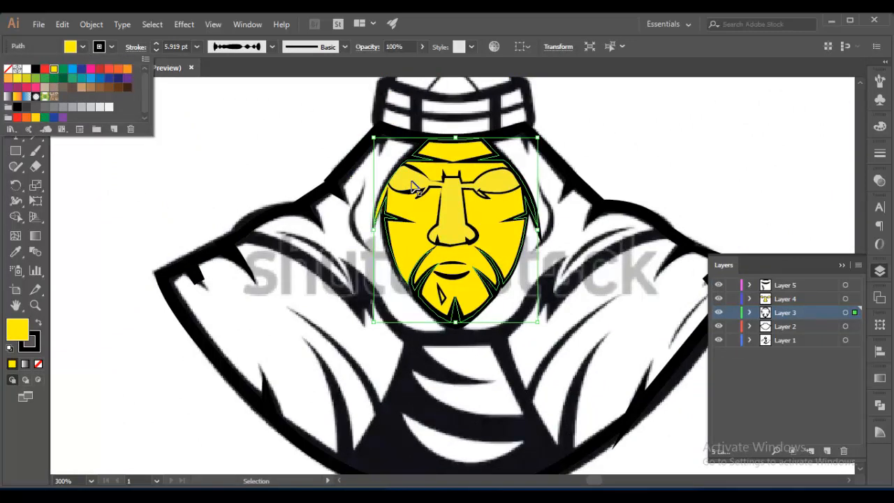
Thicken the right-hand eye's upper and lower lines and the left-hand eye's lower line with the Width tool
click(511, 192)
key(ctrl+plus)
key(ctrl+plus)
key(ctrl+plus)
key(ctrl+plus)
click(18, 218)
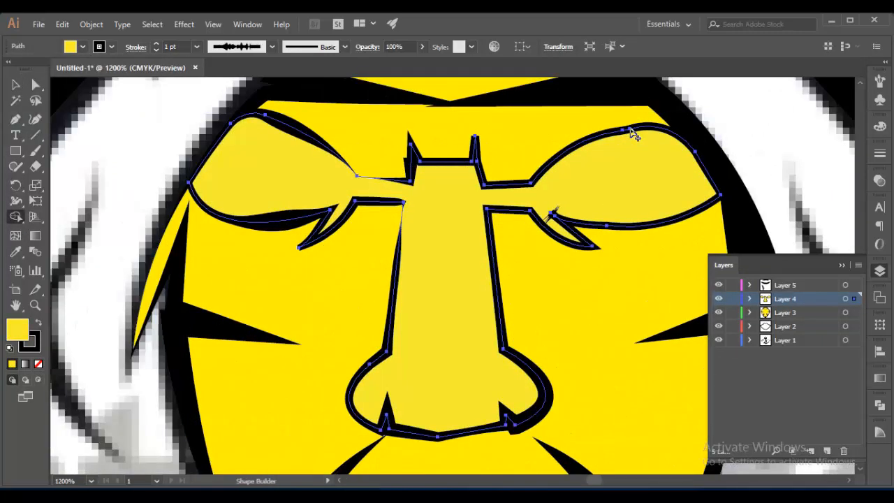
key(shift+w)
mouse_move(630, 129)
mouse_down()
mouse_move(654, 130)
mouse_move(634, 140)
mouse_up()
drag(655, 224, 661, 232)
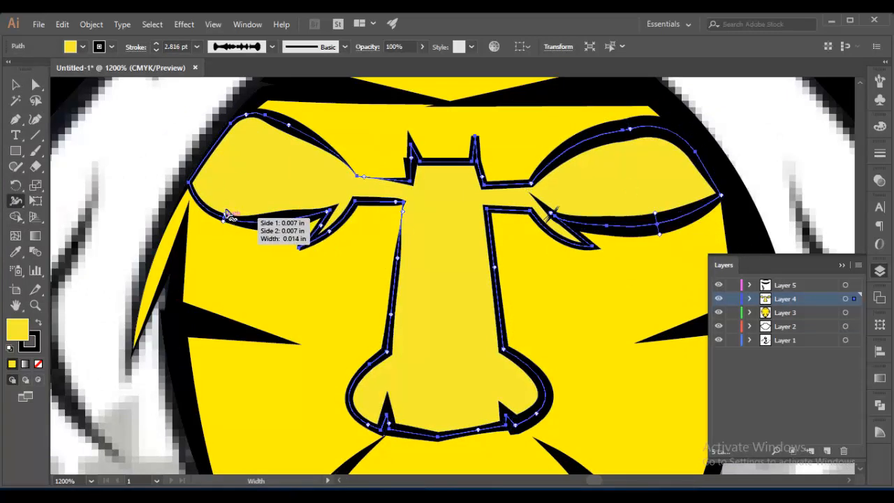
drag(230, 214, 232, 224)
key(v)
click(99, 203)
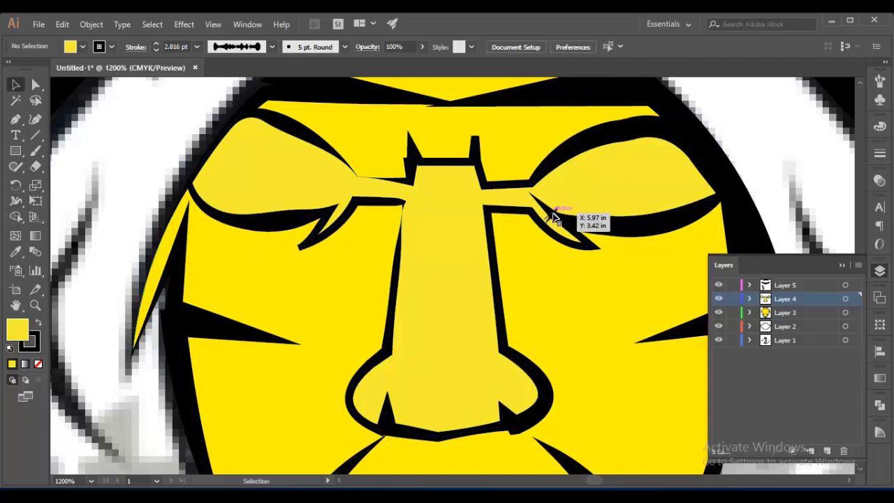
Adjust the stroke widths of the eyes-and-nose outline at the inner corners of both eyes with the Width tool
click(552, 214)
key(Delete)
click(553, 216)
click(16, 201)
drag(556, 220, 556, 219)
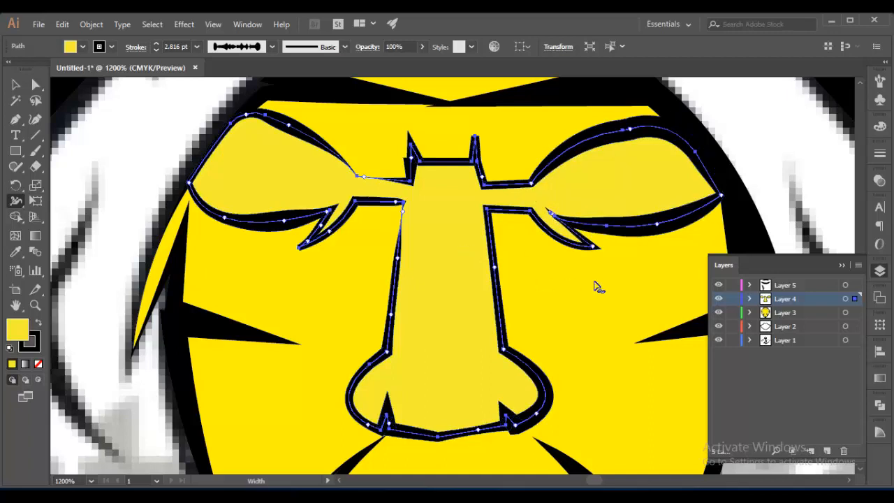
mouse_move(357, 201)
mouse_down()
mouse_move(355, 219)
mouse_move(335, 208)
mouse_up()
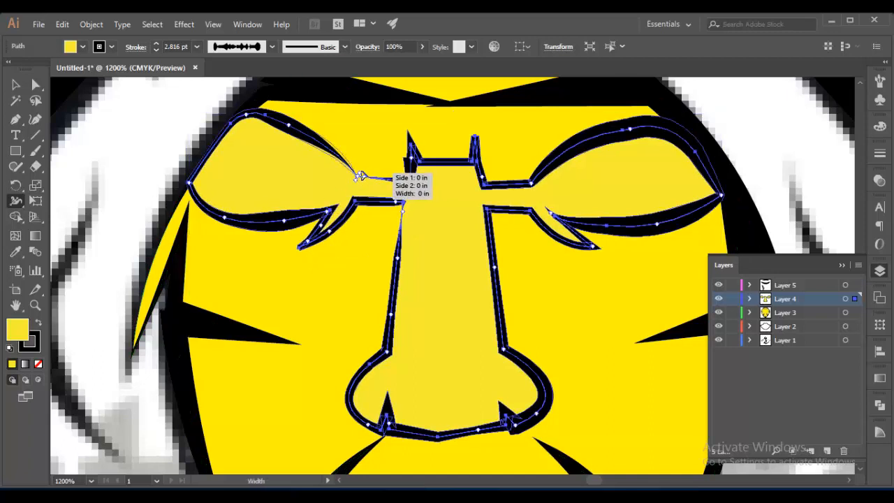
drag(358, 179, 371, 183)
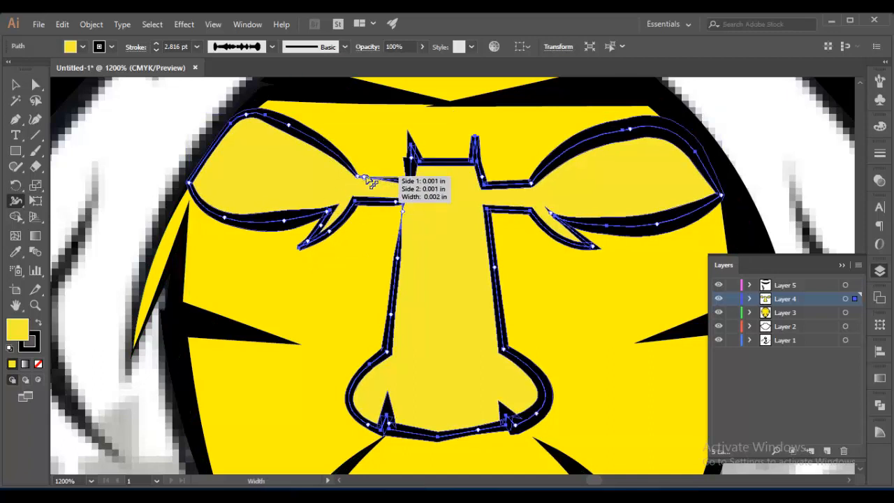
key(v)
click(286, 266)
key(ctrl+minus)
key(ctrl+minus)
key(ctrl+minus)
key(ctrl+shift+a)
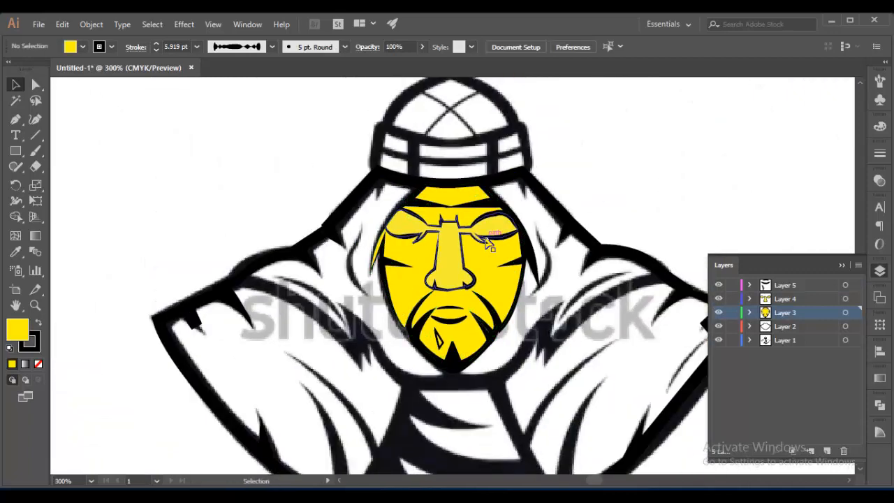
Create a new layer for the helmet and place it at the top of the layer stack
scroll(488, 279, down, 2)
click(338, 138)
scroll(398, 255, up, 1)
click(784, 285)
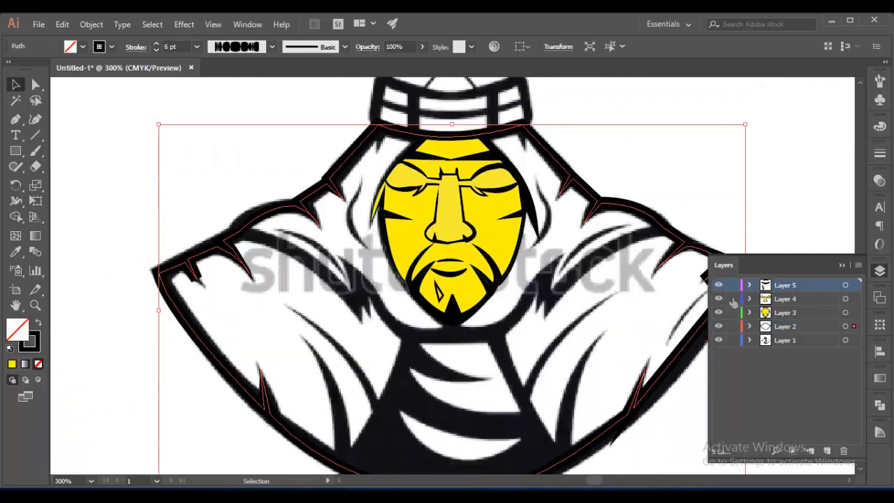
click(719, 285)
click(98, 175)
scroll(492, 178, up, 2)
click(826, 450)
scroll(455, 170, up, 3)
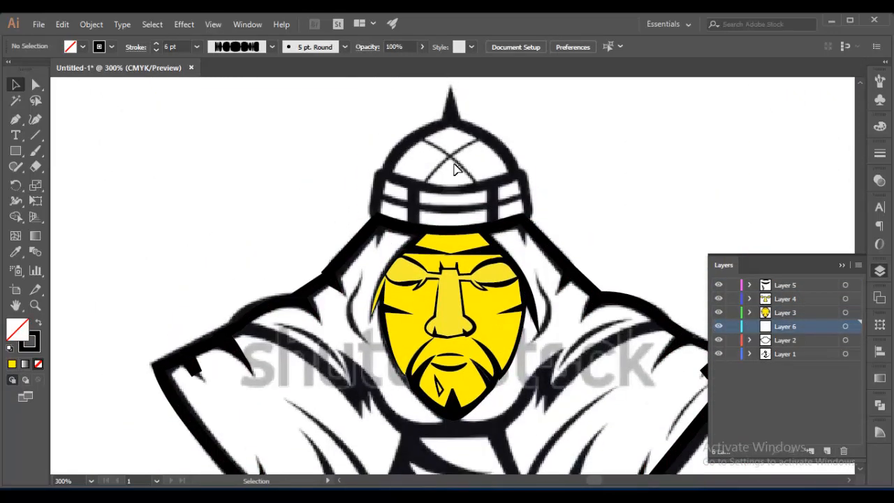
click(816, 494)
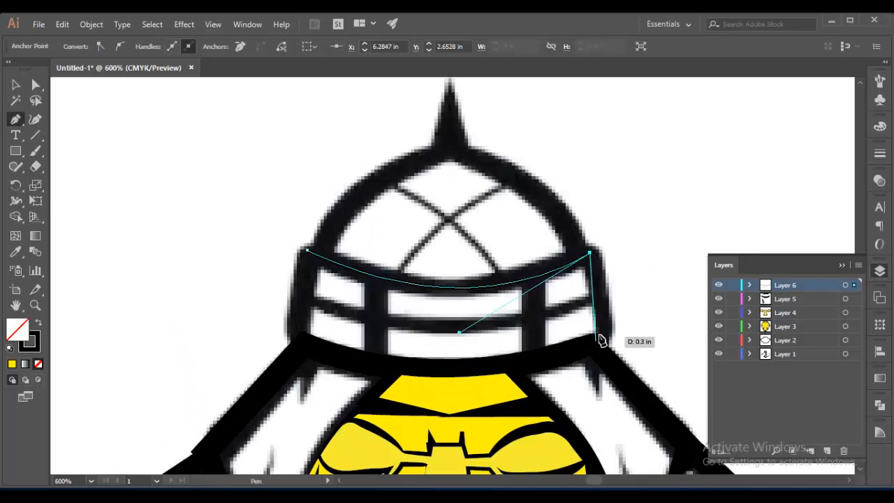
Trace the helmet's lower band as a closed curved outline with the Pen tool
click(599, 339)
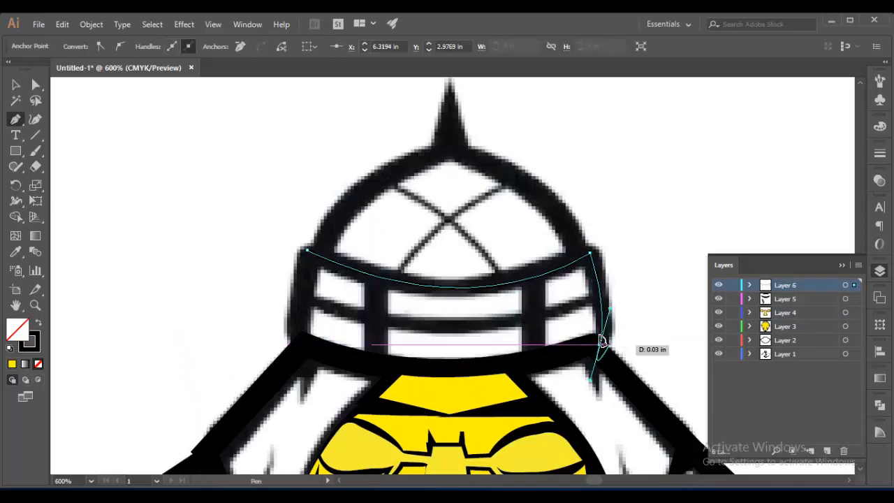
drag(296, 345, 183, 293)
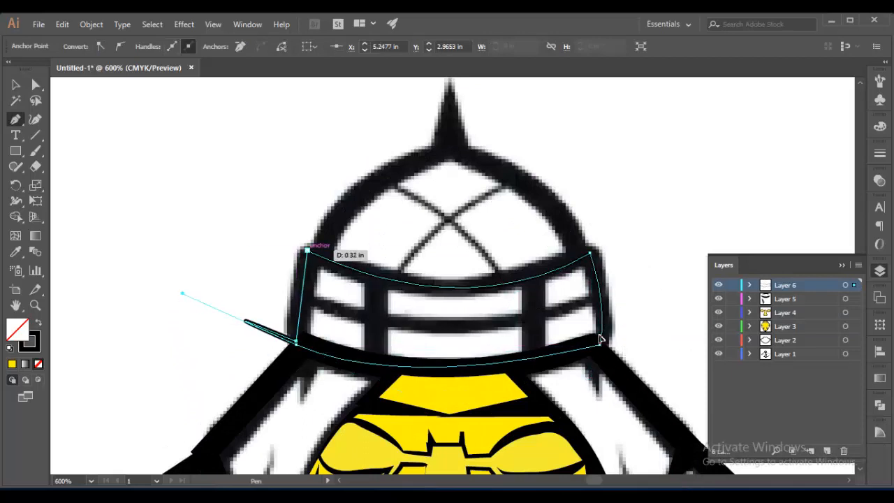
mouse_move(307, 250)
mouse_down()
mouse_move(327, 250)
mouse_move(327, 232)
mouse_move(324, 245)
mouse_up()
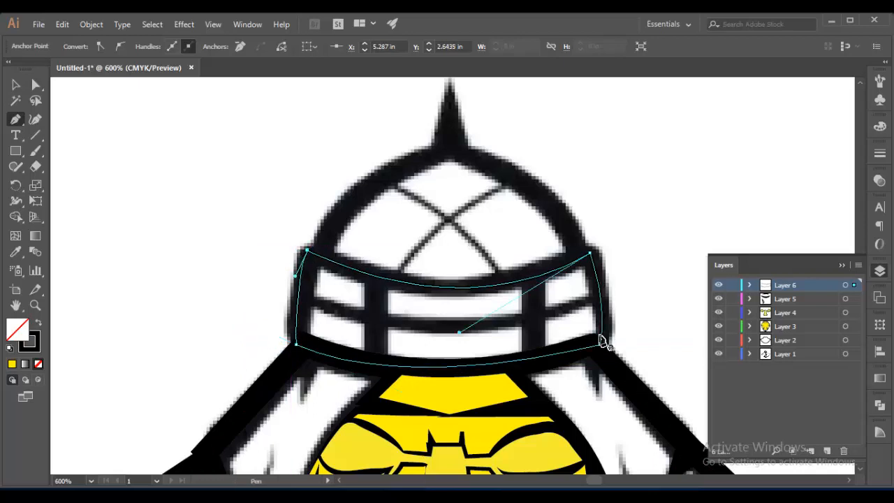
Draw a curved line across the middle of the helmet band and two vertical dividers with the Pen tool
click(296, 296)
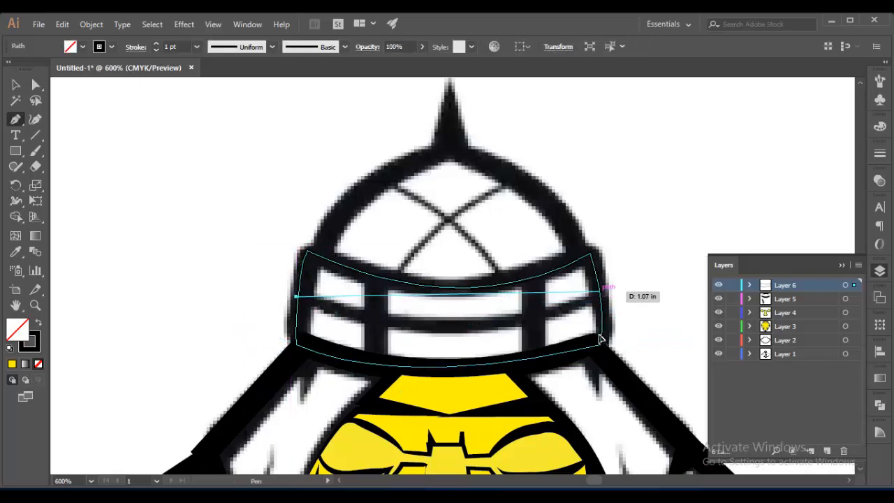
drag(599, 291, 697, 216)
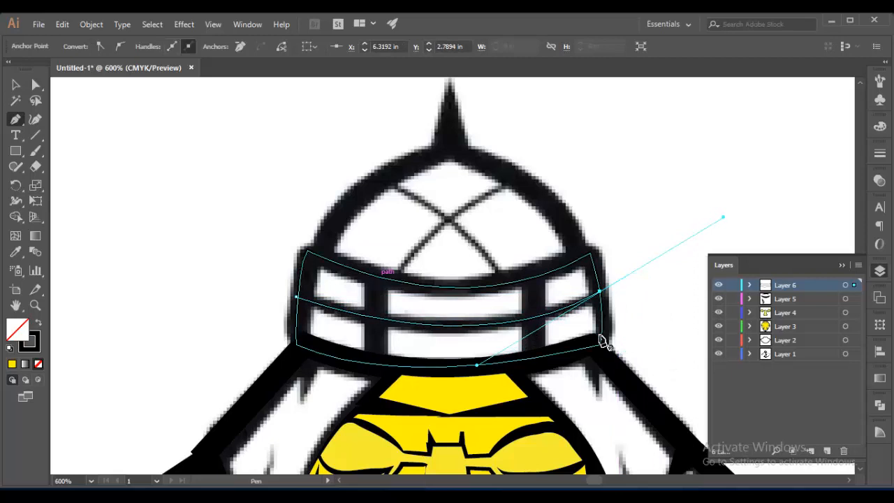
click(375, 277)
click(376, 363)
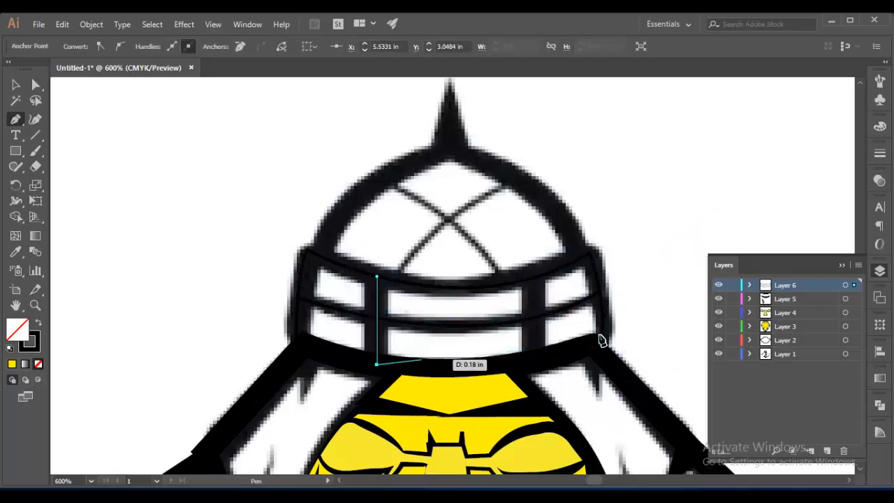
key(Escape)
click(532, 278)
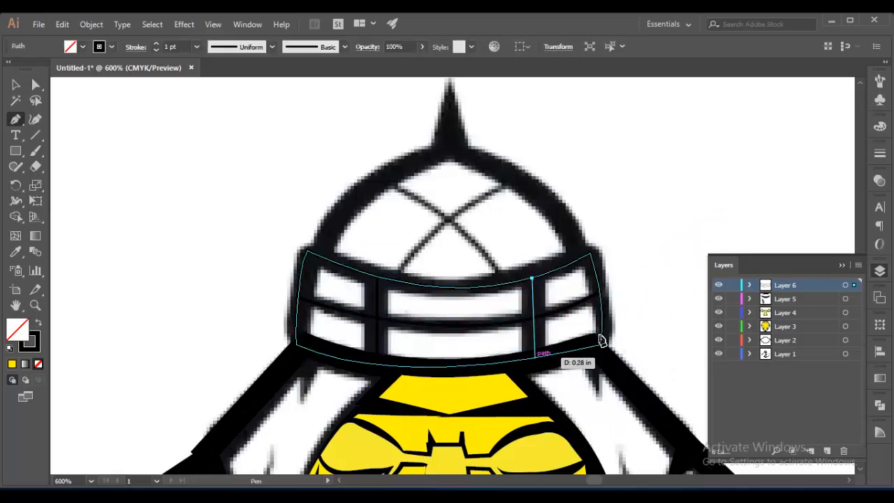
click(534, 358)
Select all the helmet band paths and change their stroke colour to yellow
key(v)
click(598, 340)
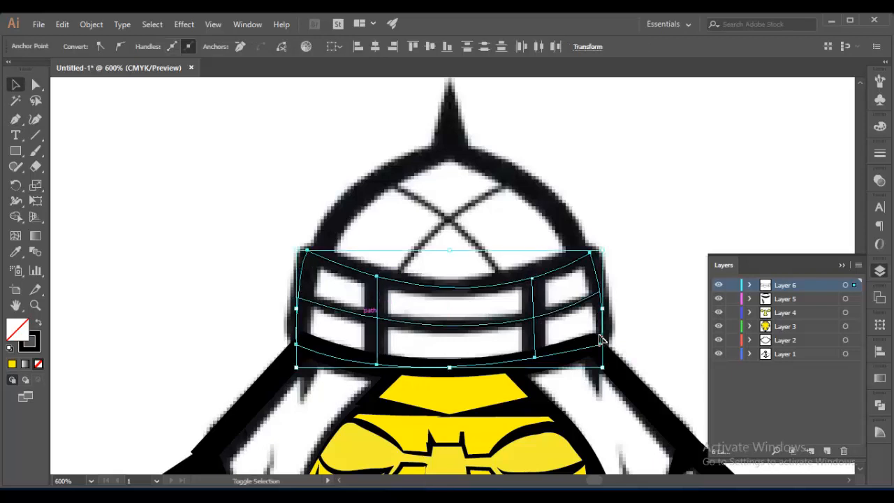
key(x)
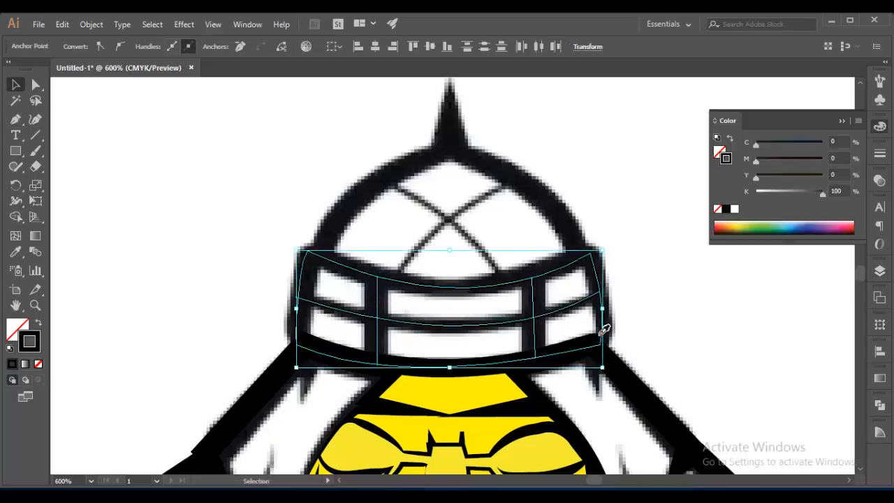
click(743, 226)
Thicken the central part of the band's middle curve to about 0.04 in with the Width tool
key(shift+m)
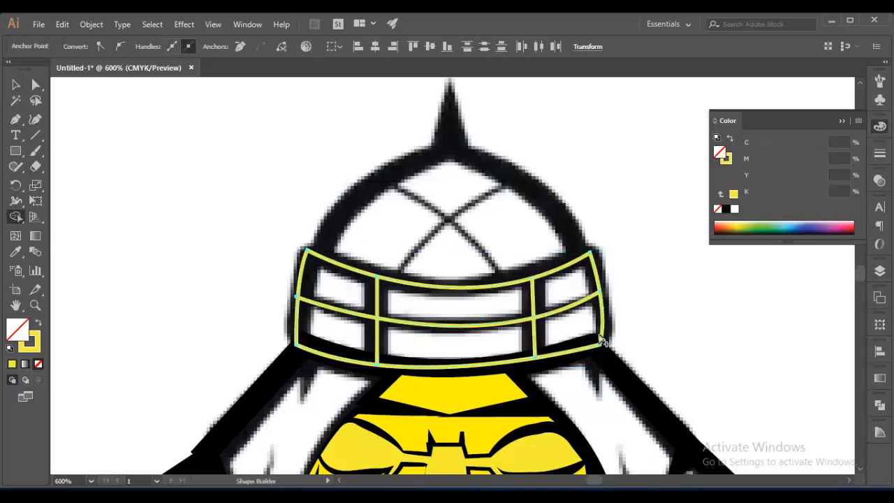
key(shift+w)
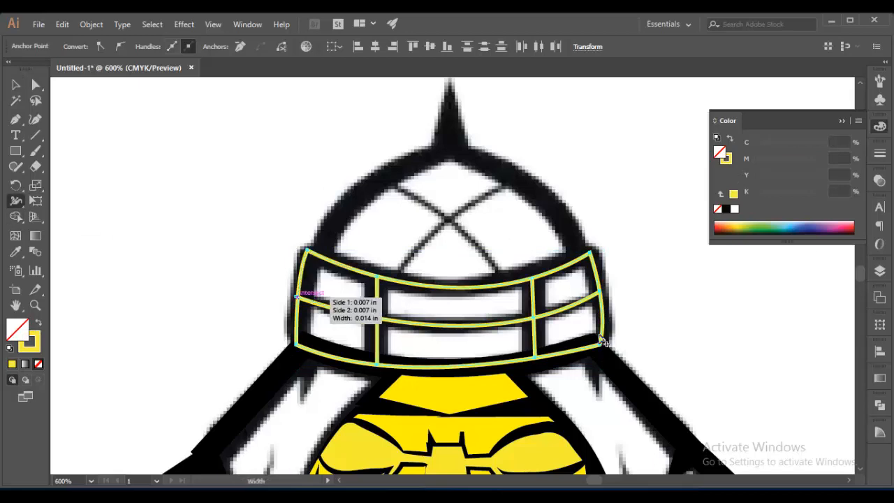
key(ctrl+plus)
drag(456, 298, 458, 290)
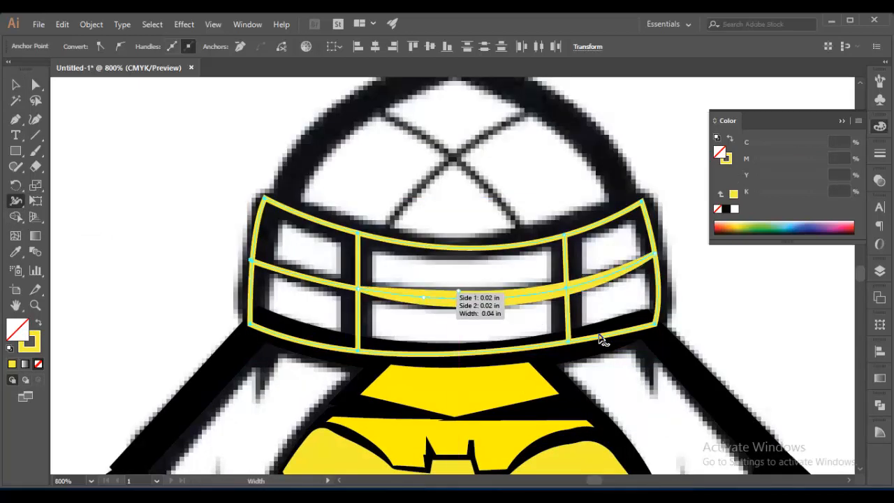
Try to thicken the left part of the band's middle curve and the band's left edge with the Width tool
drag(299, 276, 300, 267)
key(ctrl+z)
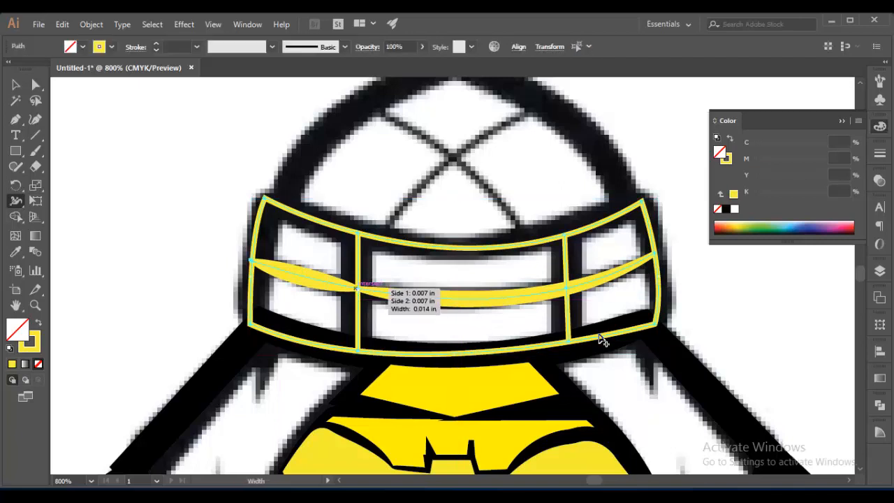
key(v)
key(ctrl+z)
key(ctrl+z)
key(ctrl+z)
key(ctrl+z)
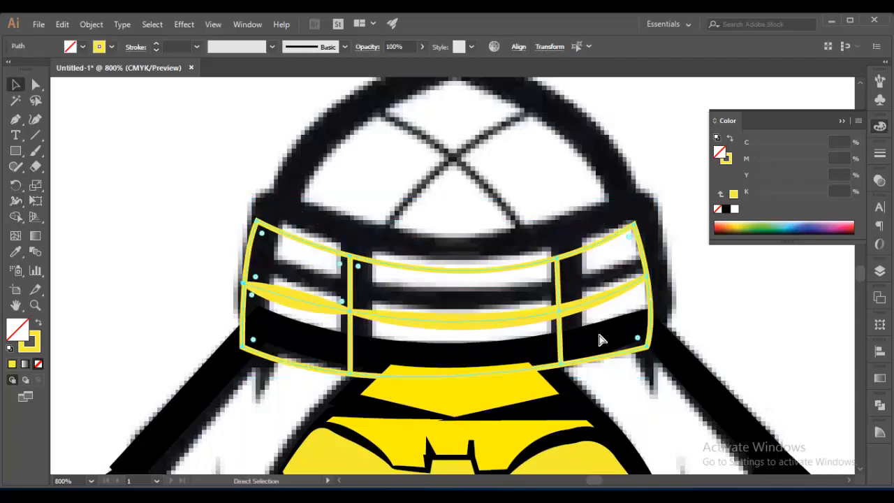
key(shift+w)
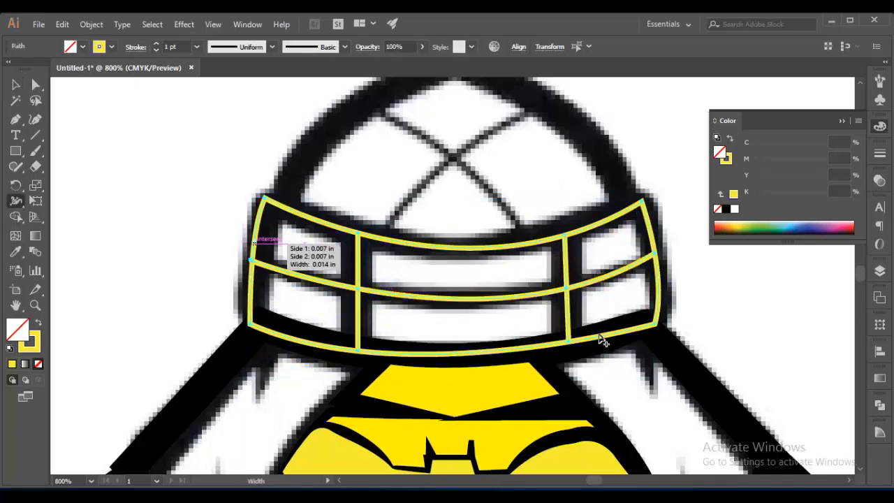
drag(251, 291, 244, 291)
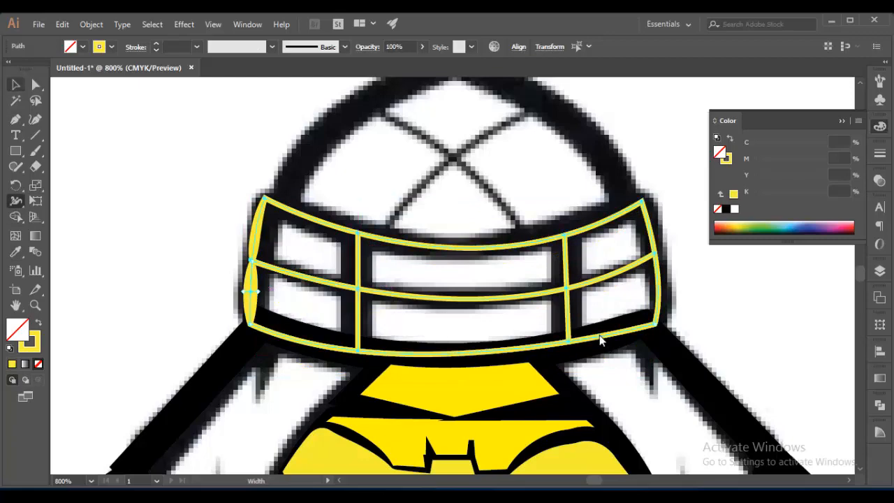
Undo the width changes and the yellow stroke colour on the helmet band paths
key(ctrl+z)
key(ctrl+z)
key(ctrl+z)
key(ctrl+z)
key(ctrl+z)
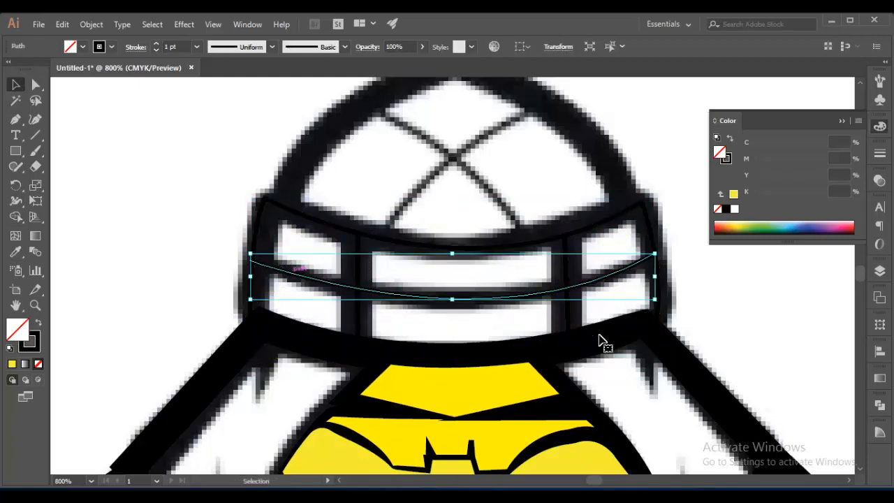
key(ctrl+z)
key(ctrl+z)
key(ctrl+z)
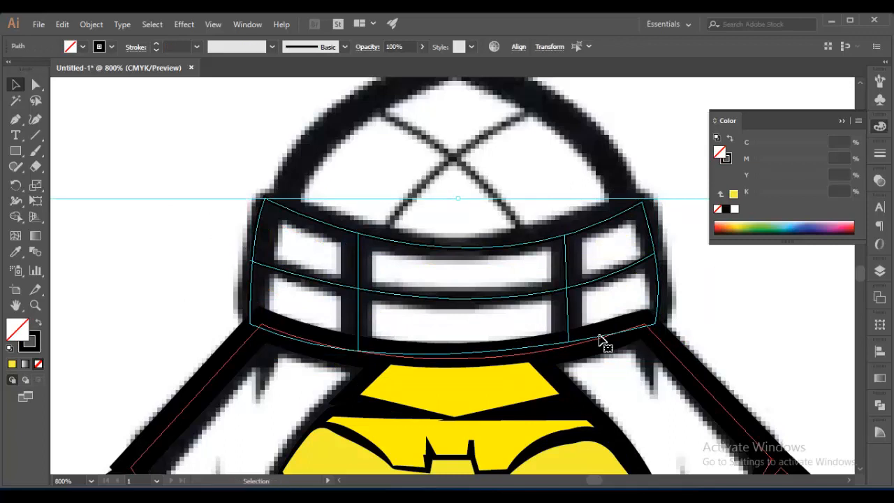
Thicken the helmet band's middle curve from its two ends with the Width tool to match the reference line
shift+click(599, 340)
key(shift+w)
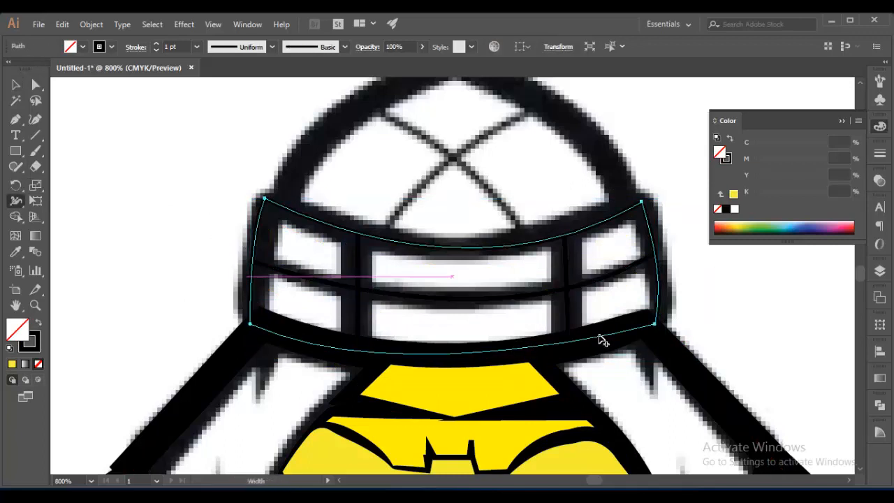
drag(250, 260, 267, 255)
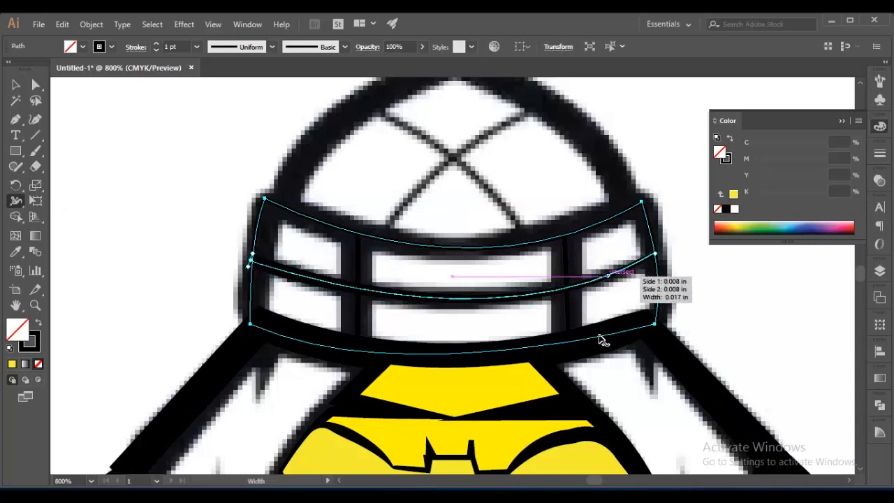
drag(655, 254, 657, 259)
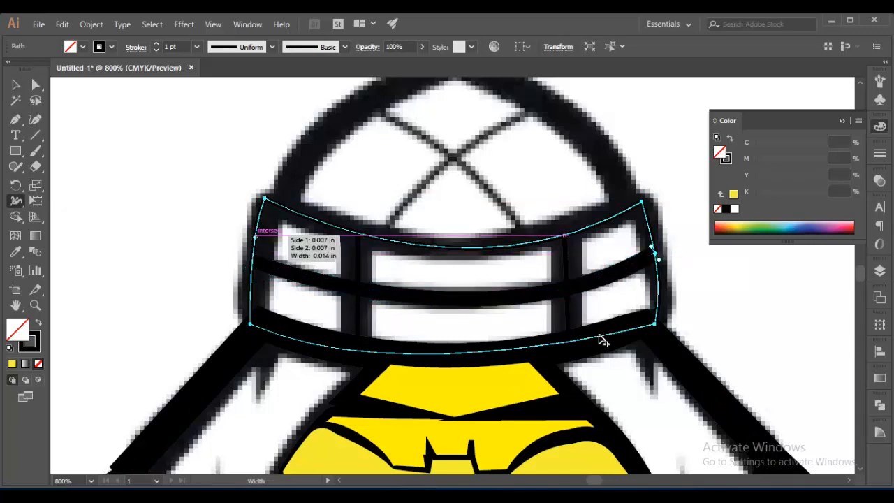
drag(254, 246, 260, 248)
key(ctrl+z)
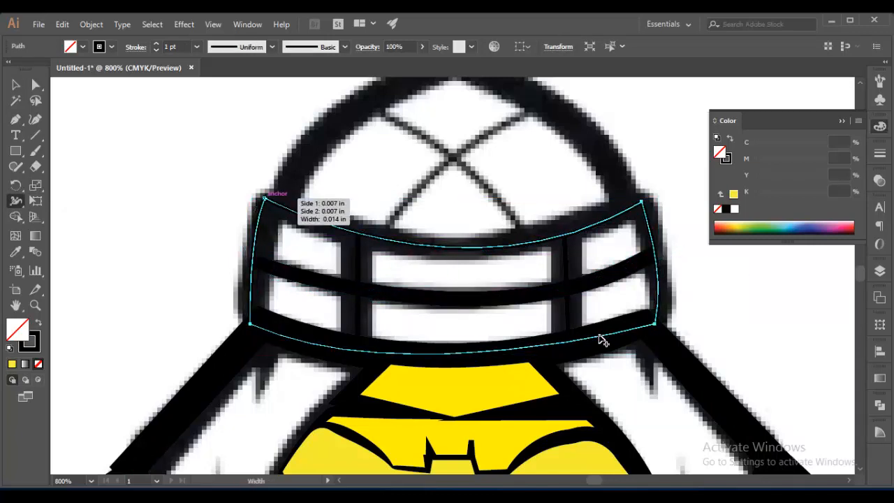
Thicken the helmet band's closed outline at its four corners with the Width tool
drag(264, 197, 268, 204)
click(250, 324)
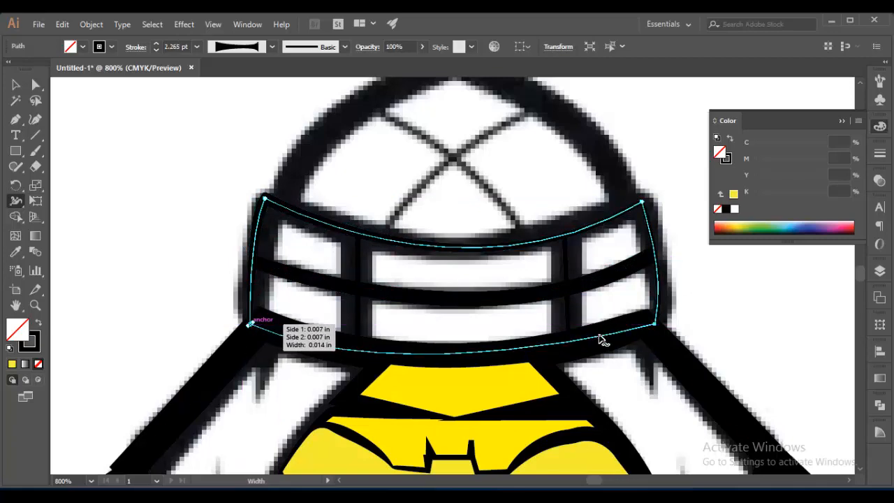
drag(250, 324, 244, 327)
drag(654, 324, 659, 328)
drag(641, 202, 645, 197)
drag(250, 324, 241, 329)
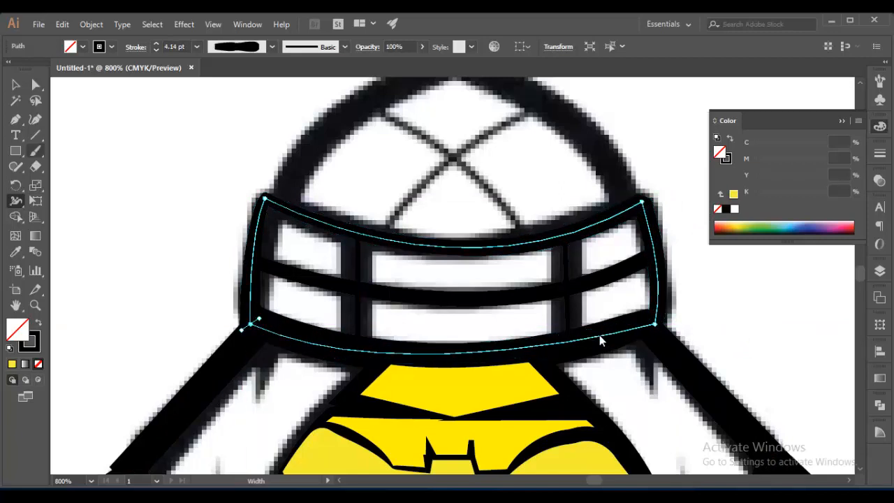
Thicken the band's two vertical dividers at both ends with the Width tool to match the reference bars
click(16, 85)
click(614, 307)
click(566, 307)
click(15, 201)
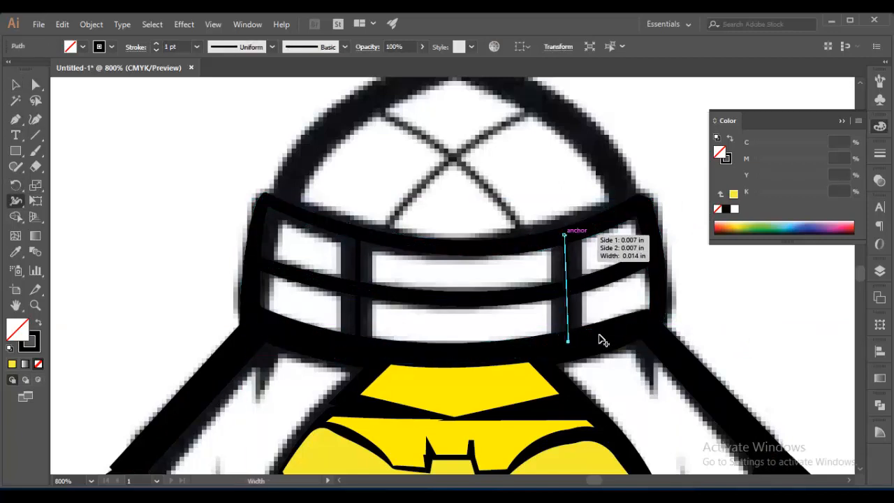
drag(567, 341, 582, 341)
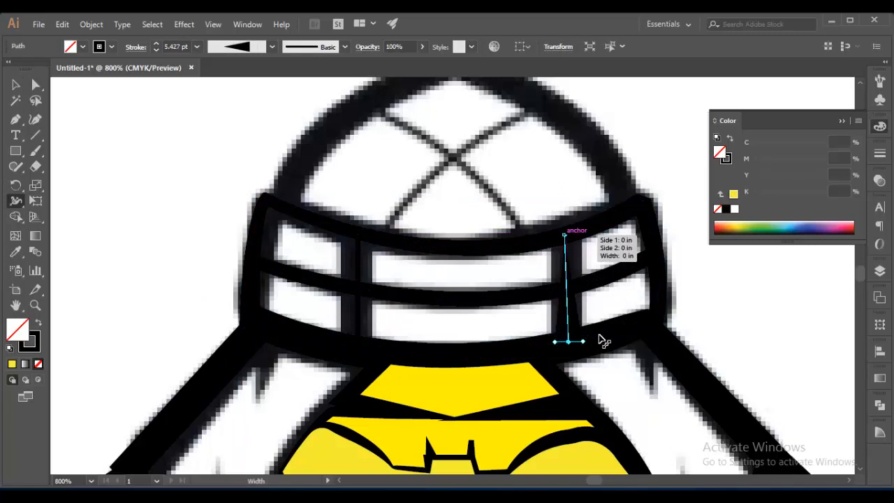
drag(564, 235, 578, 235)
drag(358, 234, 371, 234)
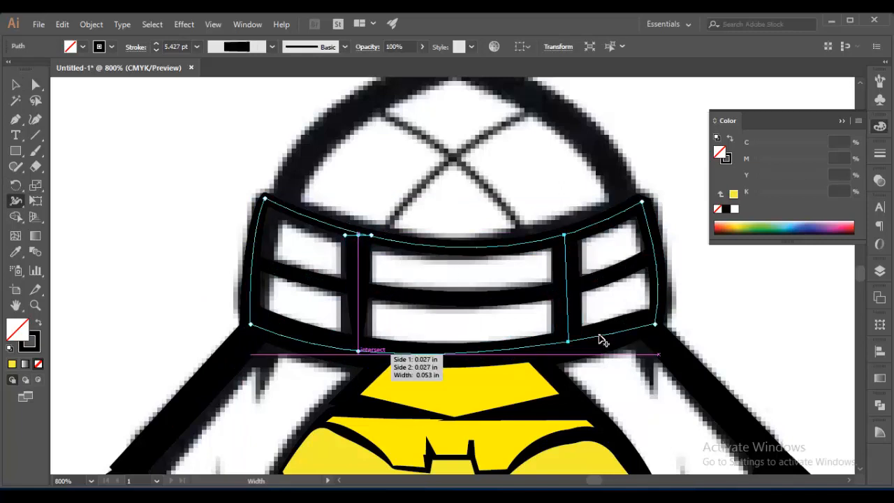
drag(358, 351, 344, 350)
Select all the helmet band paths and fill them with yellow
key(v)
click(391, 352)
shift+click(358, 314)
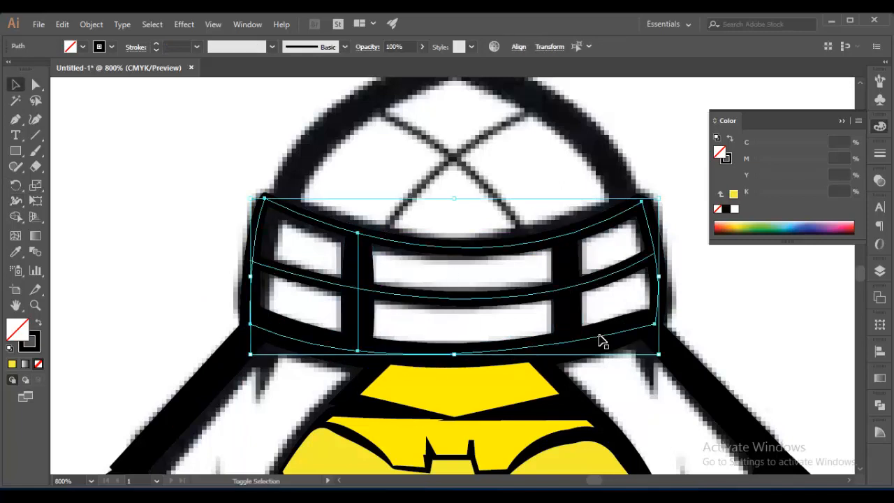
click(82, 47)
click(54, 69)
key(Escape)
key(a)
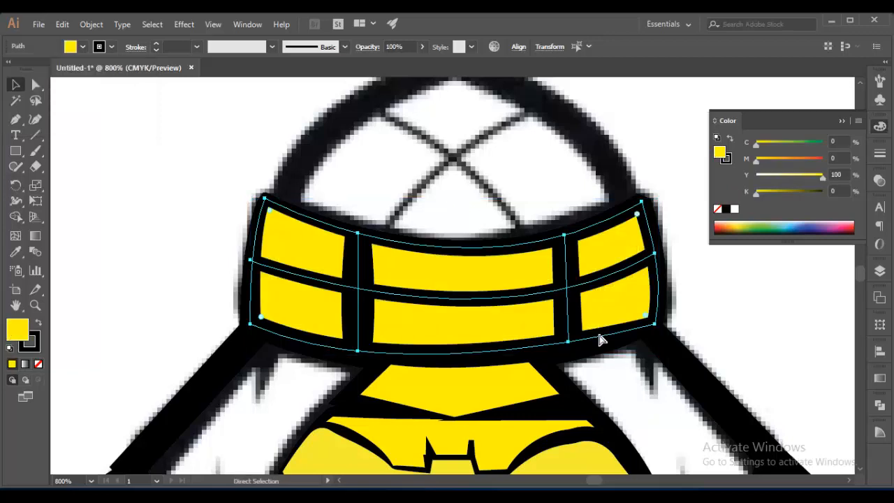
key(v)
Add a new layer and trace the helmet dome with its top spike as a closed outline with the Pen tool
scroll(600, 340, up, 3)
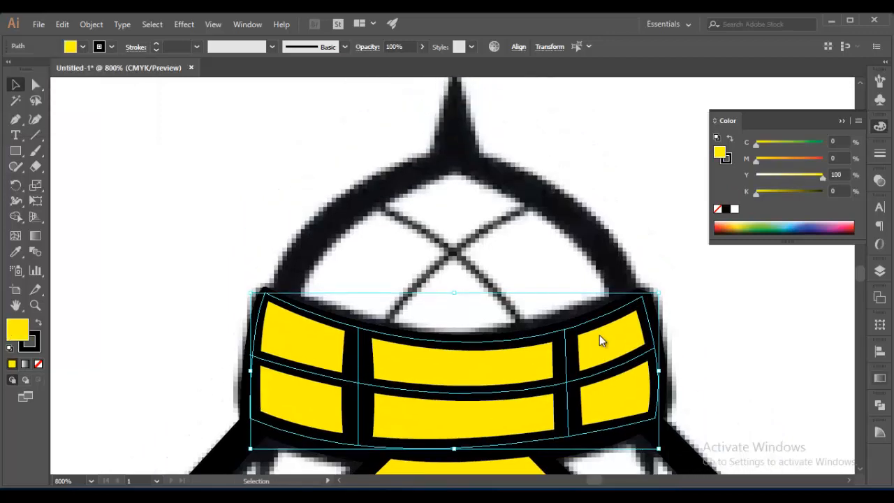
key(F7)
scroll(601, 341, up, 1)
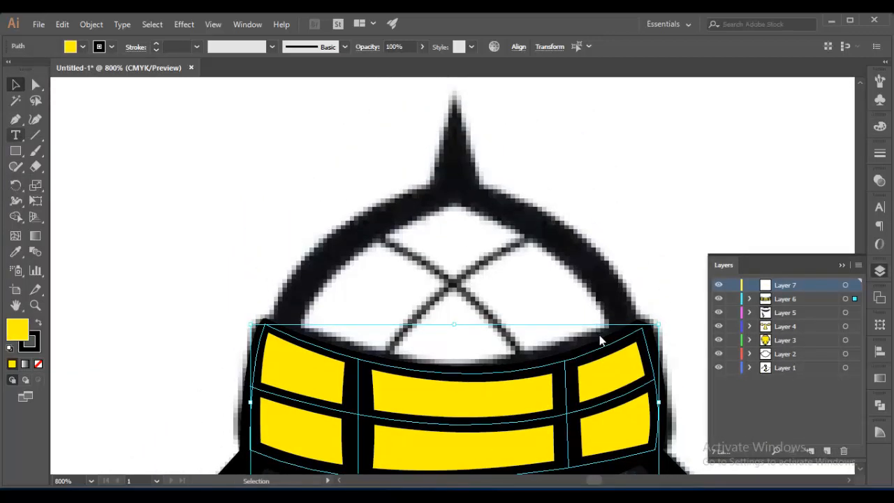
click(16, 119)
click(279, 331)
drag(545, 158, 564, 152)
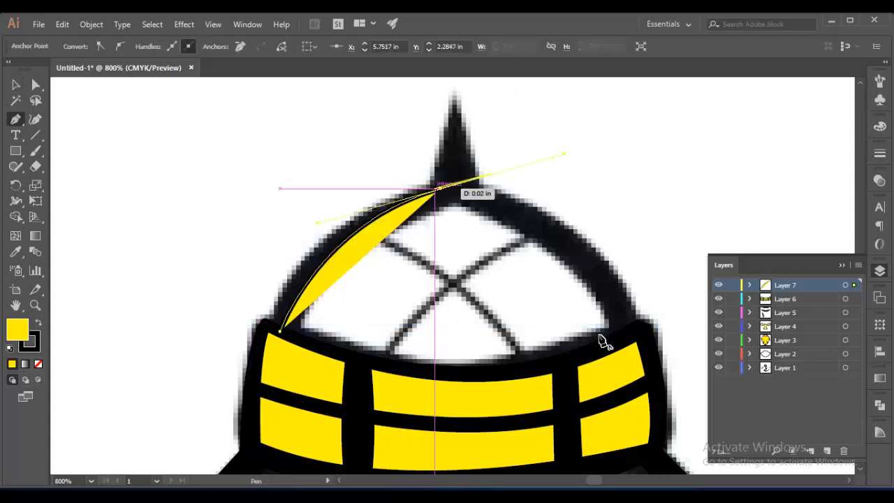
click(441, 188)
click(454, 107)
click(475, 191)
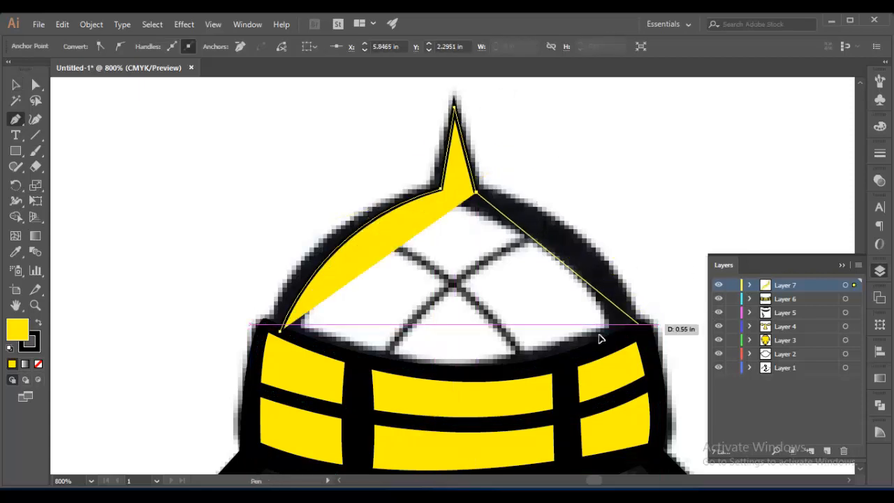
drag(639, 324, 694, 444)
drag(279, 331, 194, 293)
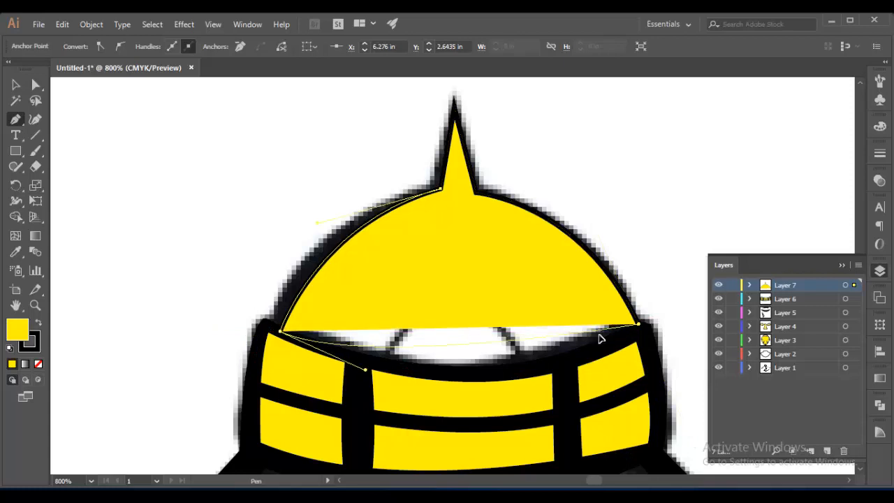
drag(126, 232, 118, 225)
Remove the dome outline's fill and move its layer below the helmet band's layer
click(16, 85)
click(82, 47)
click(8, 68)
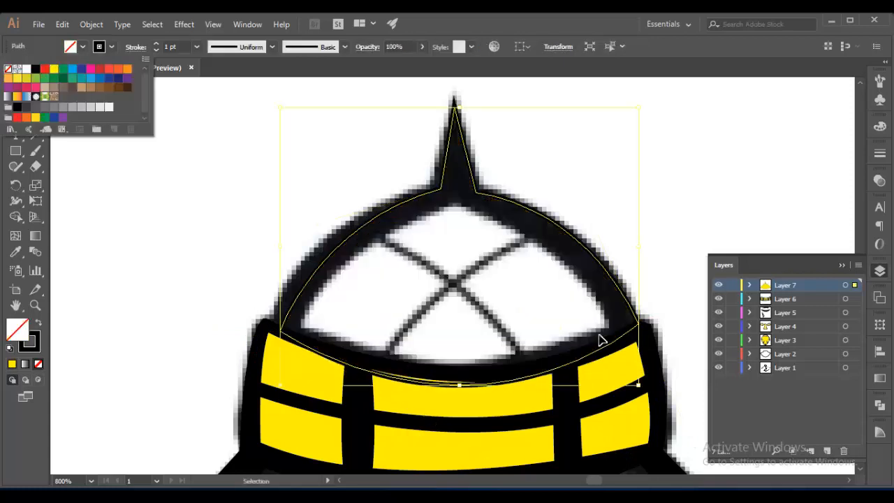
key(Escape)
drag(784, 285, 785, 304)
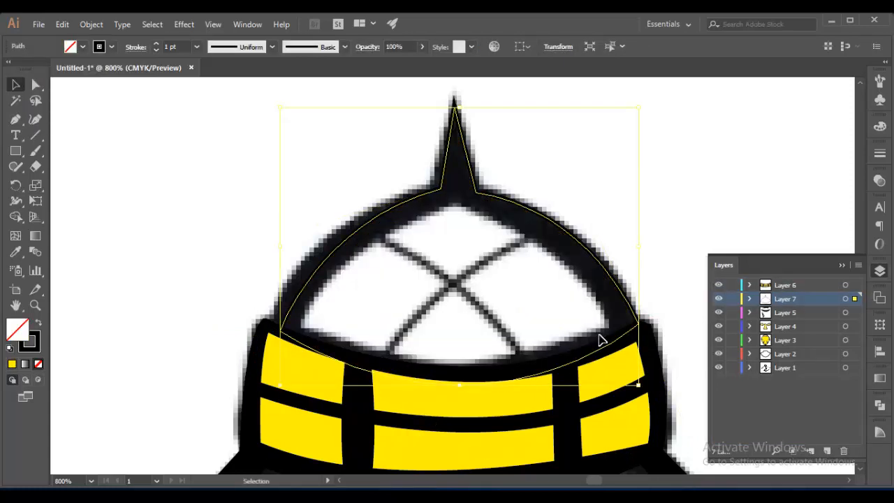
Change the dome outline's stroke colour to yellow
click(111, 46)
click(54, 68)
key(Escape)
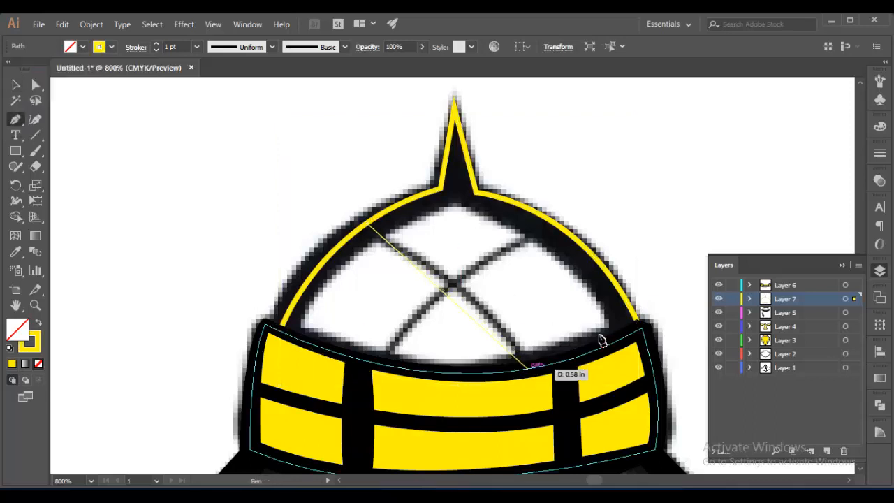
Draw two curved lines crossing in the middle of the helmet dome with the Pen tool
drag(533, 365, 562, 417)
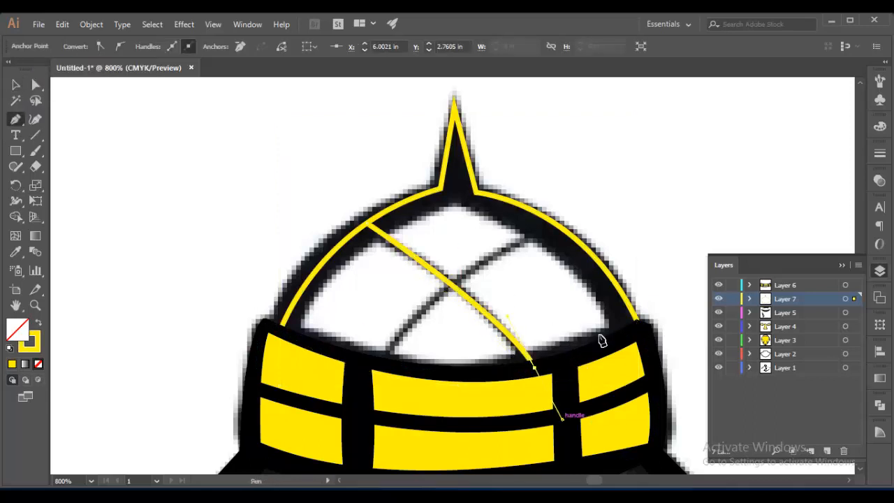
click(555, 224)
mouse_move(376, 363)
mouse_down()
mouse_move(363, 405)
mouse_move(342, 429)
mouse_up()
Thicken the dome outline around the spike's base to about 0.048 in and widen the crossing curves with the Width tool
key(shift+w)
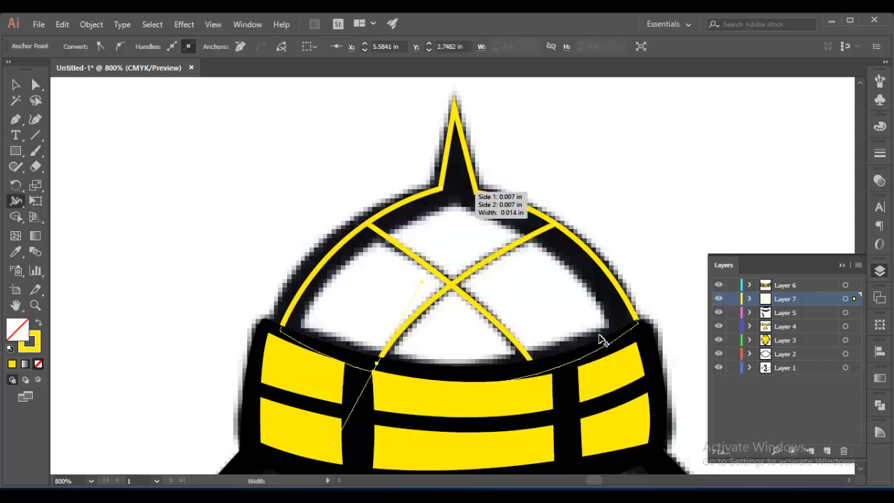
drag(450, 190, 470, 200)
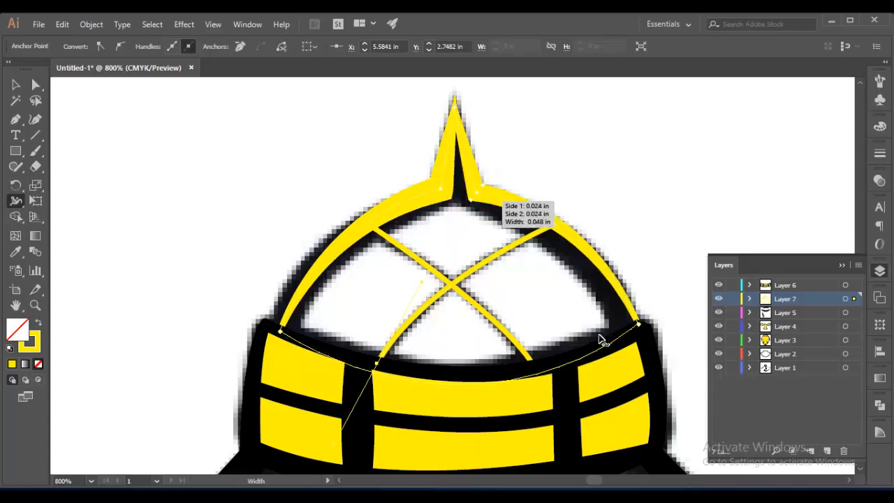
scroll(599, 340, down, 2)
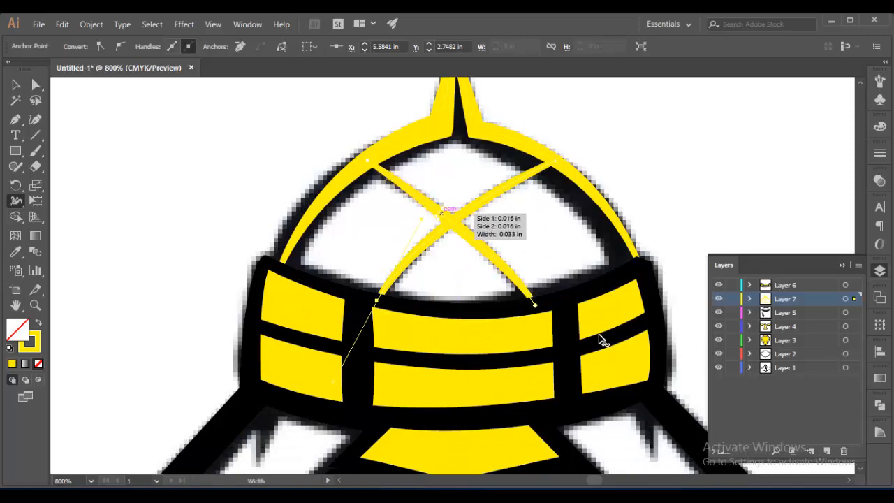
Fill the helmet dome with yellow and change its outline and crossing curves to black strokes
key(v)
scroll(598, 340, down, 2)
scroll(599, 340, up, 2)
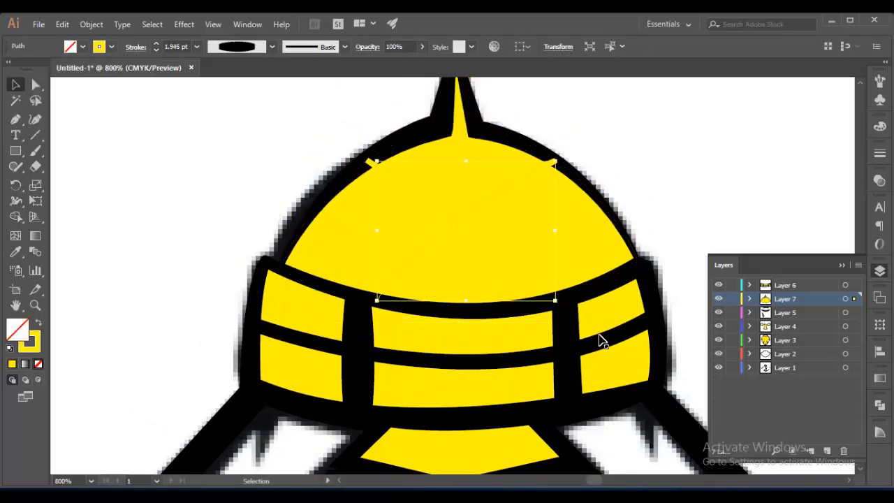
key(ctrl+z)
key(ctrl+shift+a)
Add a new layer directly above the layer holding the robe's outer outline
scroll(599, 340, down, 3)
key(ctrl+minus)
key(ctrl+minus)
key(ctrl+minus)
key(ctrl+minus)
key(ctrl+minus)
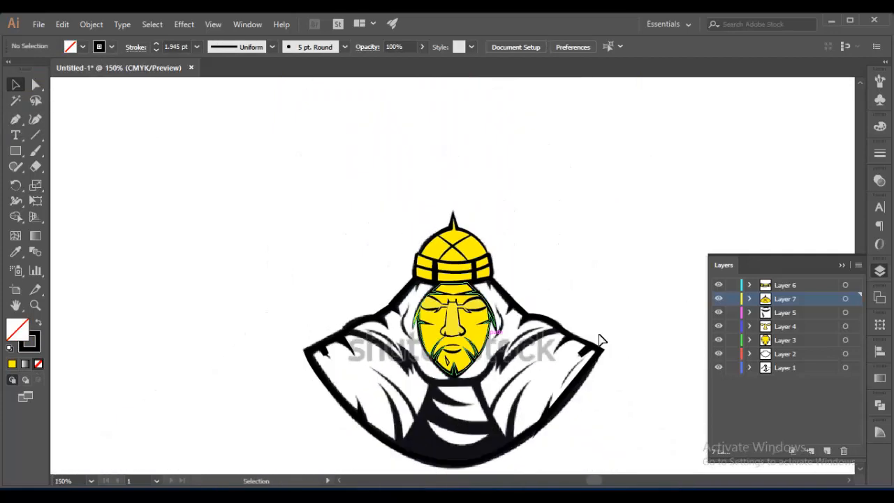
click(599, 340)
key(ctrl+z)
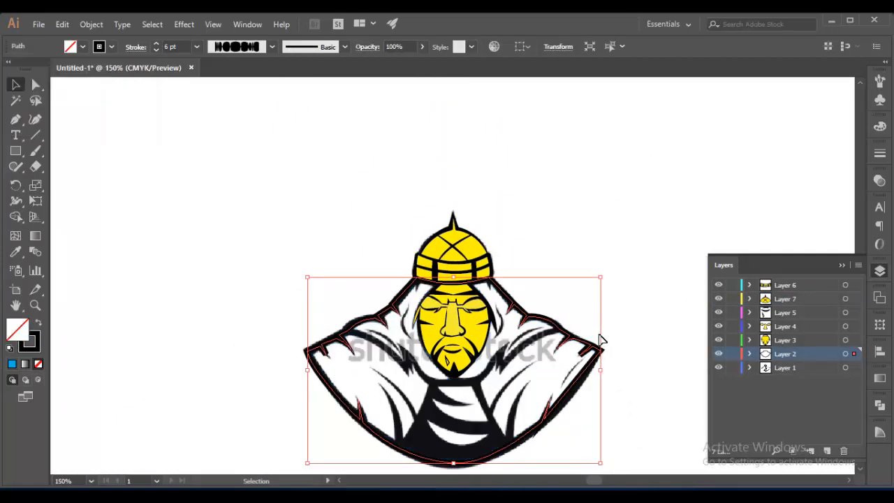
key(ctrl+shift+a)
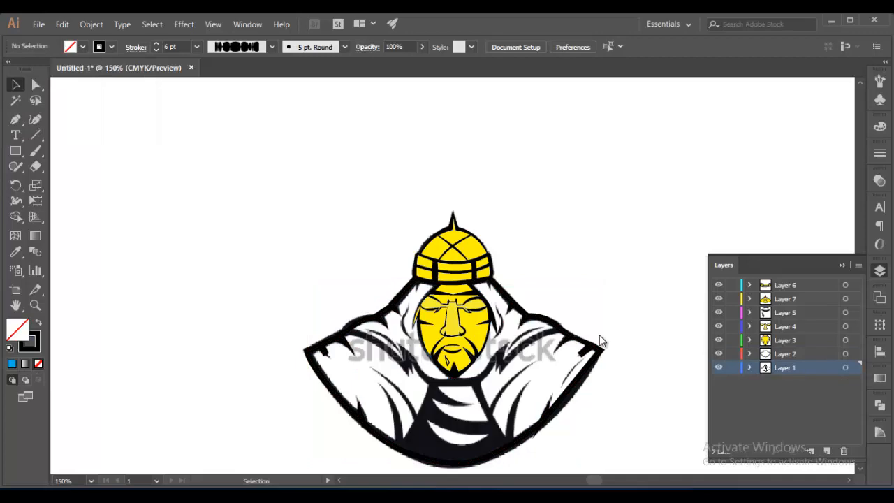
key(ctrl+l)
Draw the robe's collar line with the Pen tool from one shoulder through the zigzag folds and below the chin to the other shoulder
key(ctrl+plus)
key(ctrl+plus)
key(ctrl+plus)
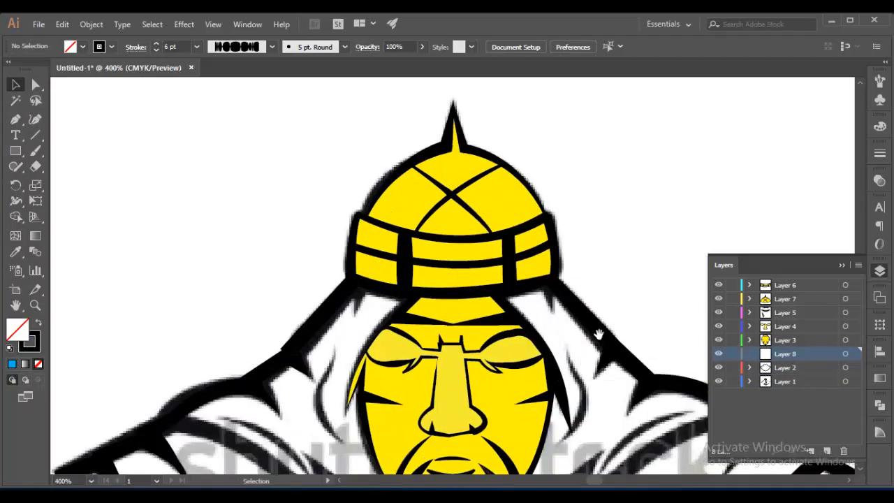
drag(599, 333, 618, 118)
key(p)
click(201, 206)
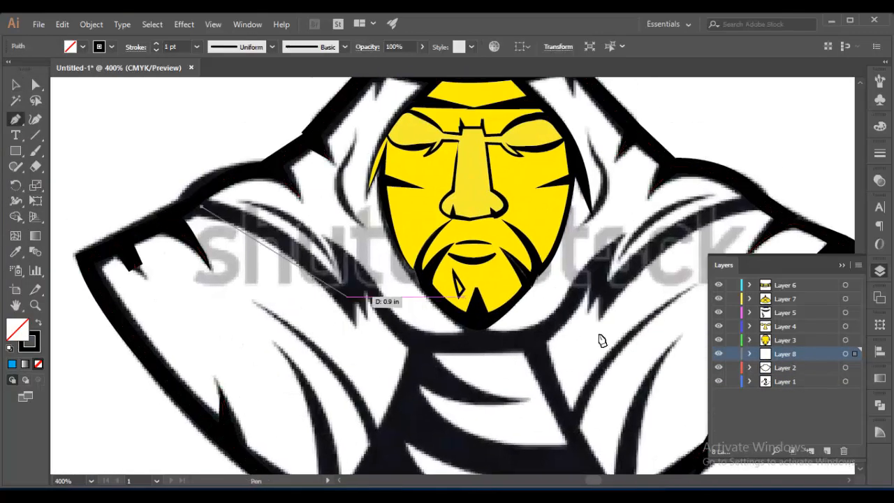
drag(349, 311, 348, 253)
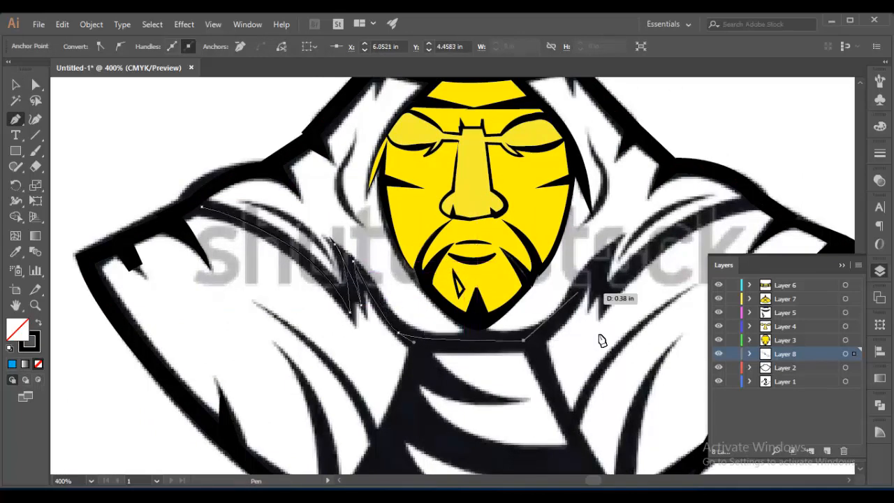
click(610, 251)
drag(590, 299, 590, 320)
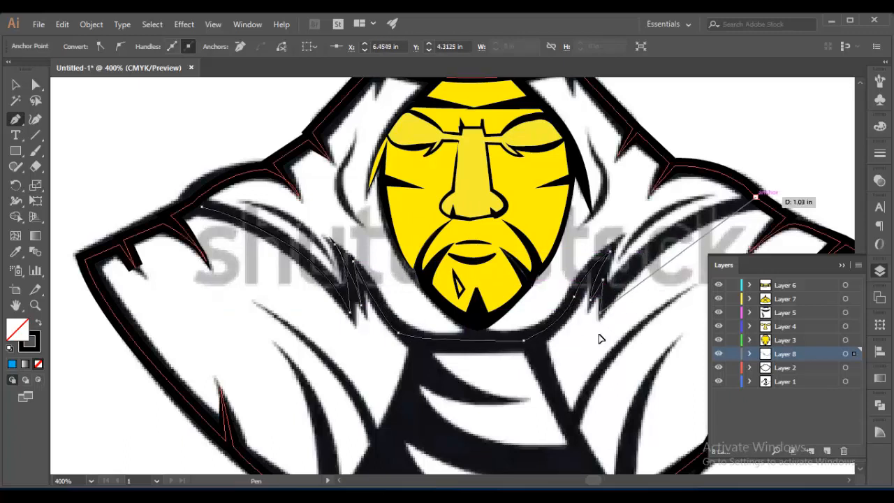
drag(755, 197, 775, 170)
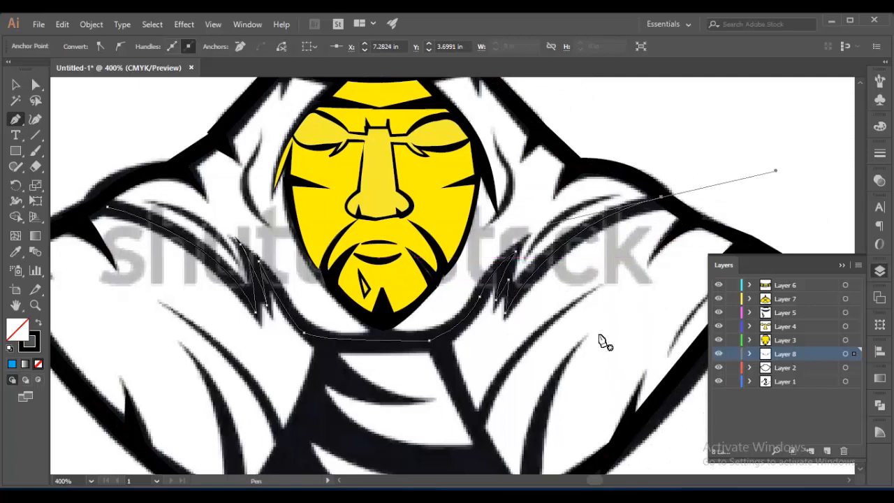
Thicken the collar line along the left shoulder and at the first zigzag fold with the Width tool
key(shift+m)
key(shift+w)
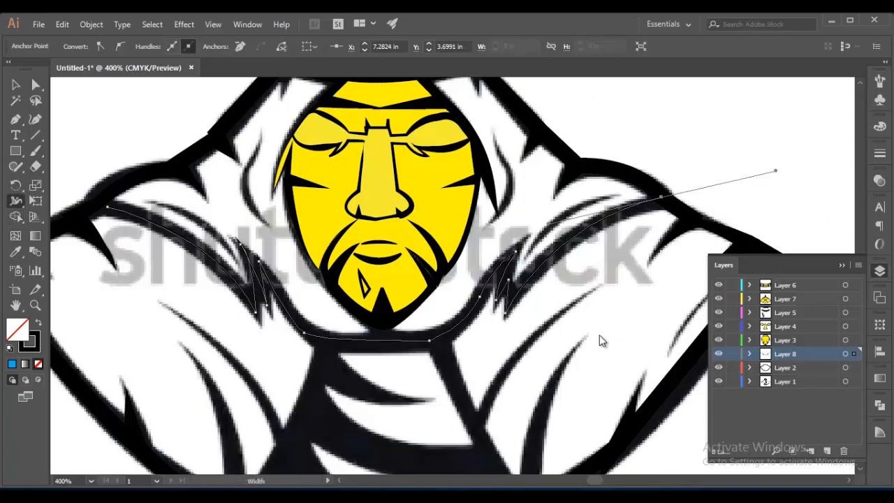
drag(254, 307, 257, 304)
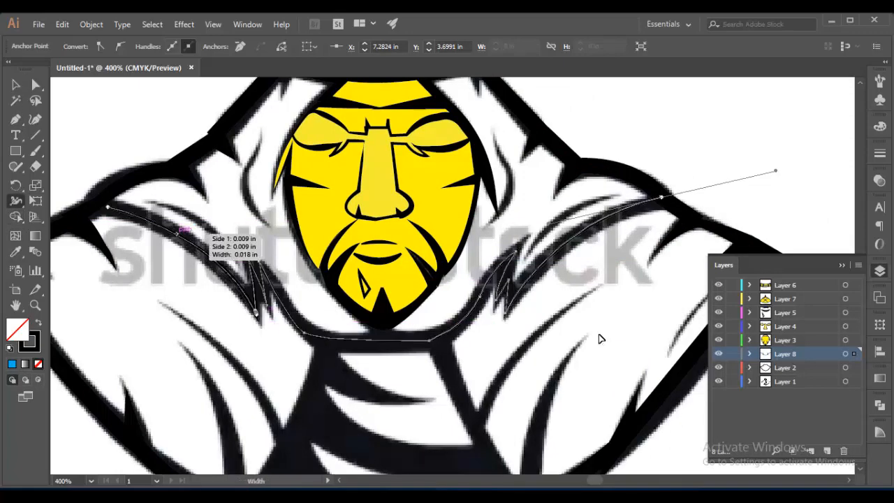
drag(177, 233, 183, 225)
drag(239, 240, 262, 251)
Change the collar line's stroke colour to yellow
key(v)
scroll(598, 335, up, 1)
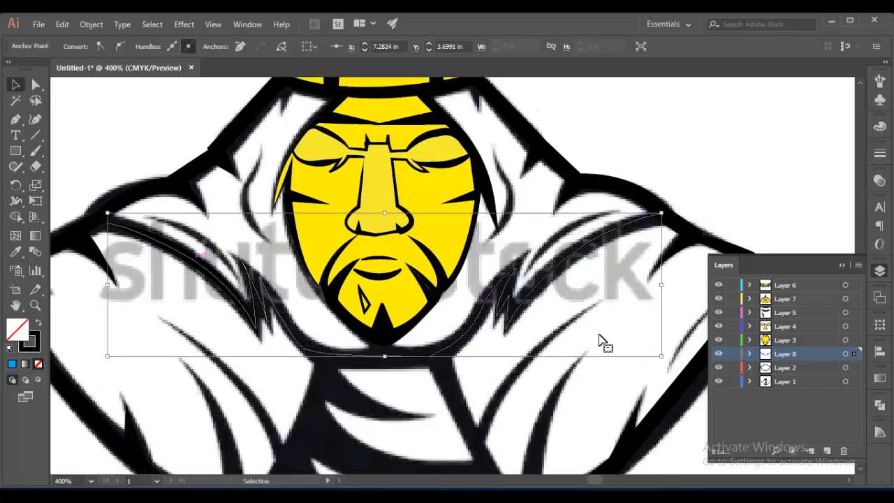
click(111, 46)
click(64, 68)
key(Escape)
Adjust the yellow collar line's thickness at the zigzag folds and along the neckline with the Width tool
key(shift+m)
key(ctrl+=)
key(ctrl+=)
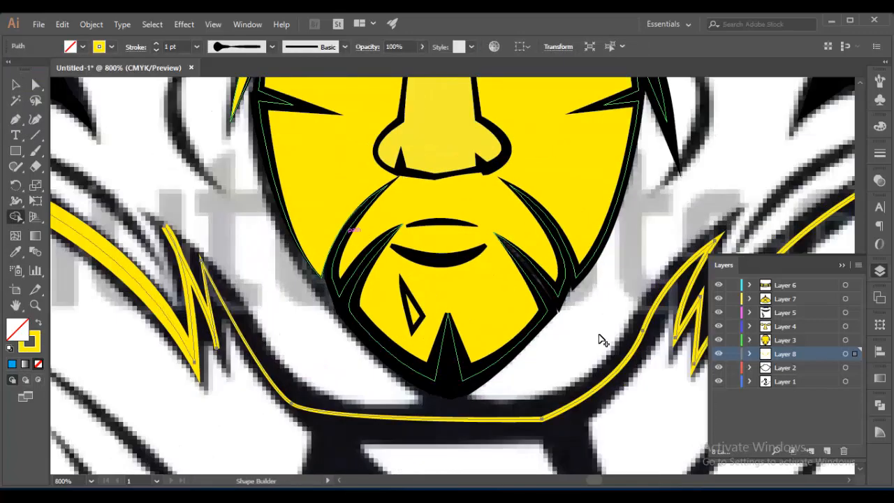
key(shift+w)
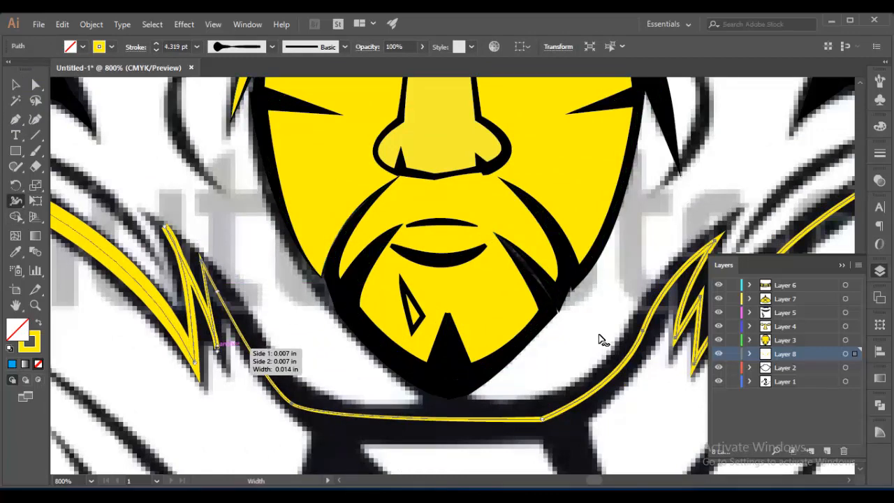
drag(217, 346, 219, 353)
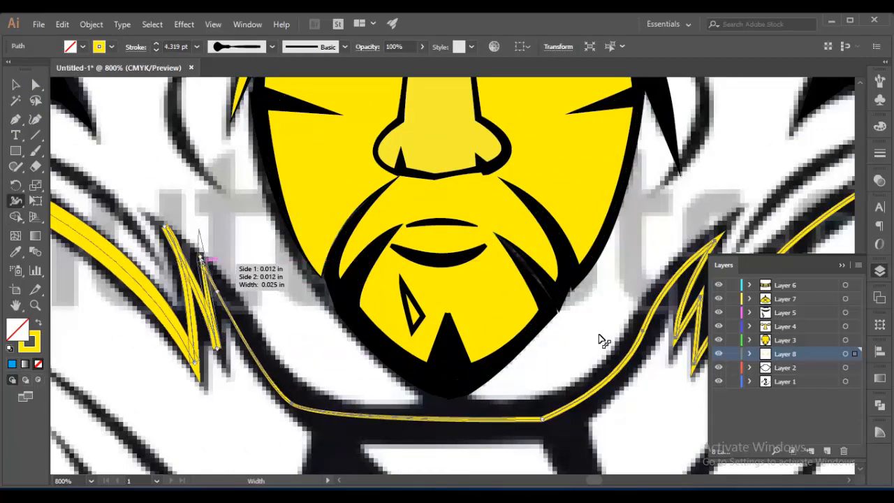
mouse_move(218, 290)
mouse_down()
mouse_move(208, 300)
mouse_move(219, 358)
mouse_move(218, 333)
mouse_move(217, 346)
mouse_up()
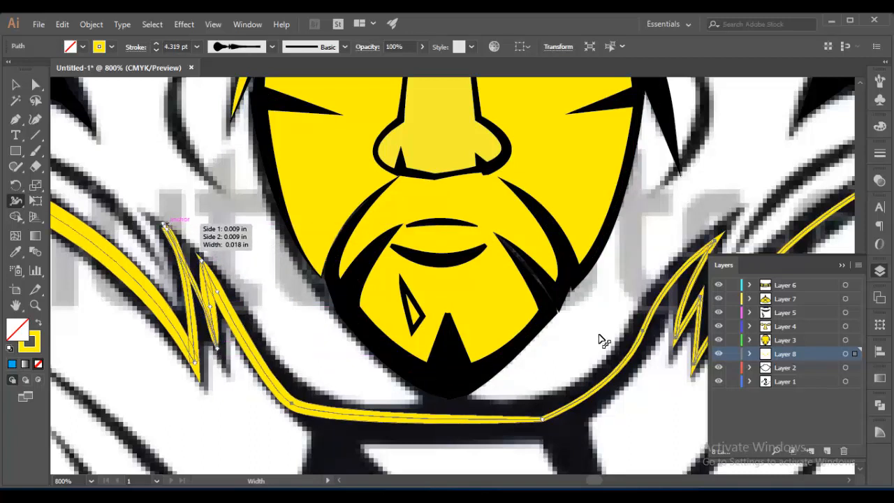
drag(199, 255, 200, 282)
scroll(601, 340, down, 1)
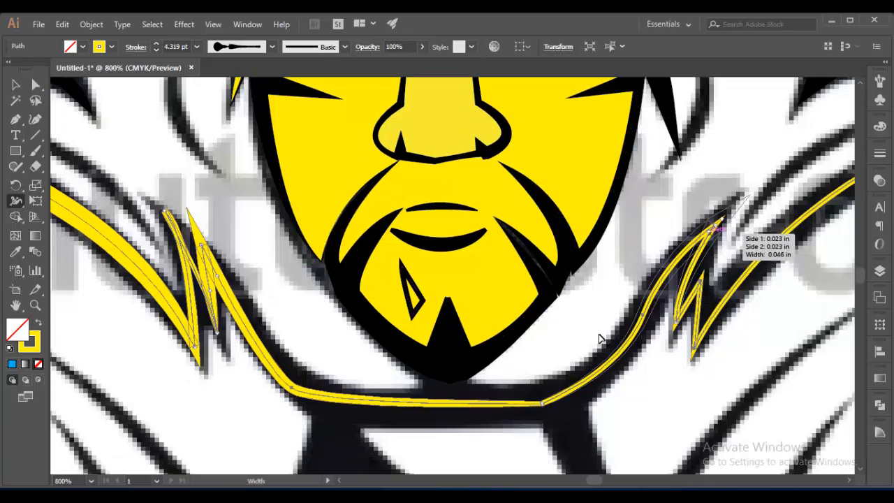
Remove the fill colours from the robe, the face, and the eyes-and-nose shape
key(ctrl+0)
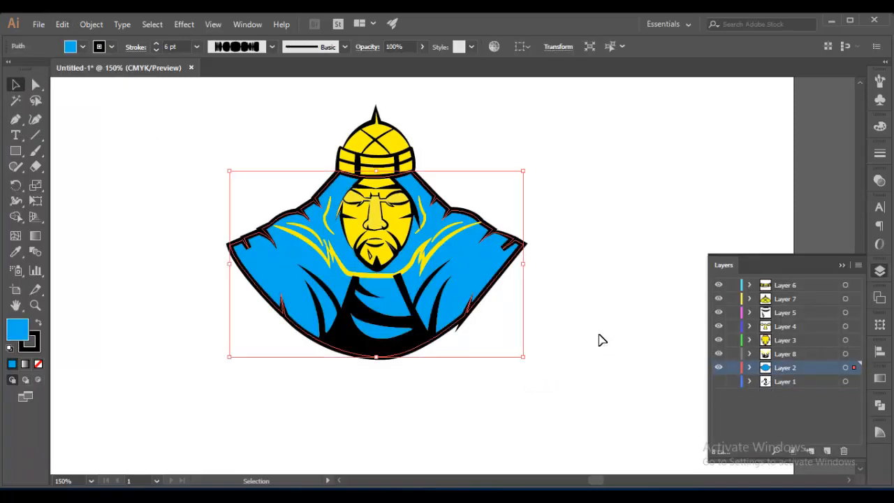
key(ctrl+plus)
key(ctrl+plus)
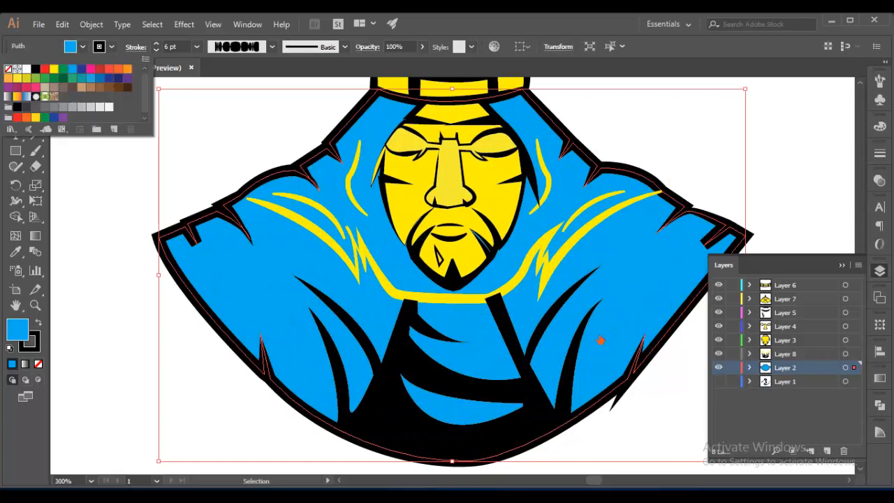
key(slash)
scroll(600, 341, up, 3)
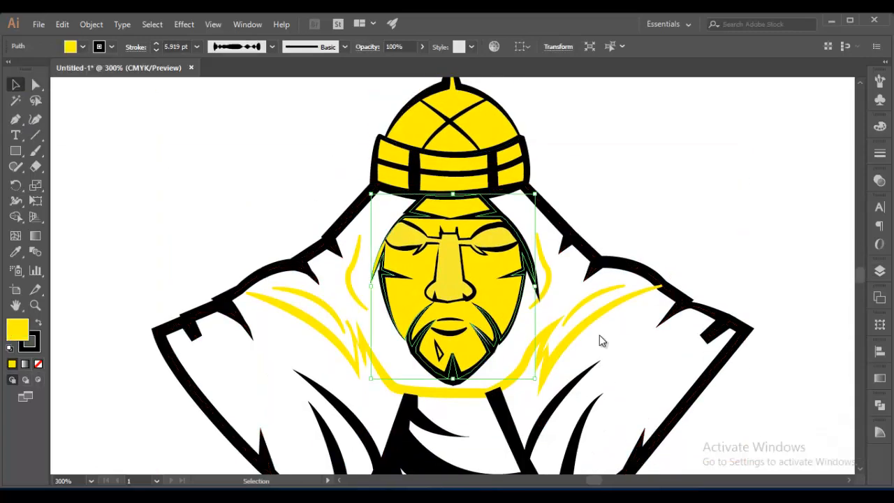
key(slash)
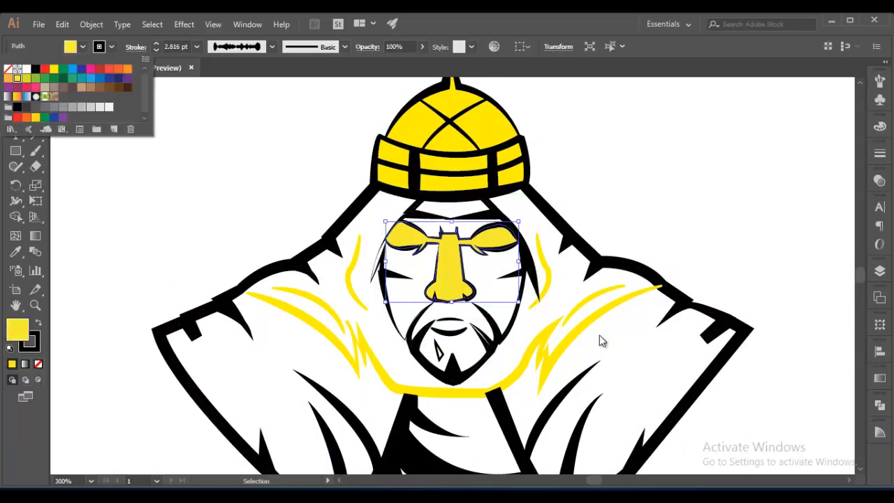
key(slash)
click(598, 340)
key(ctrl+1)
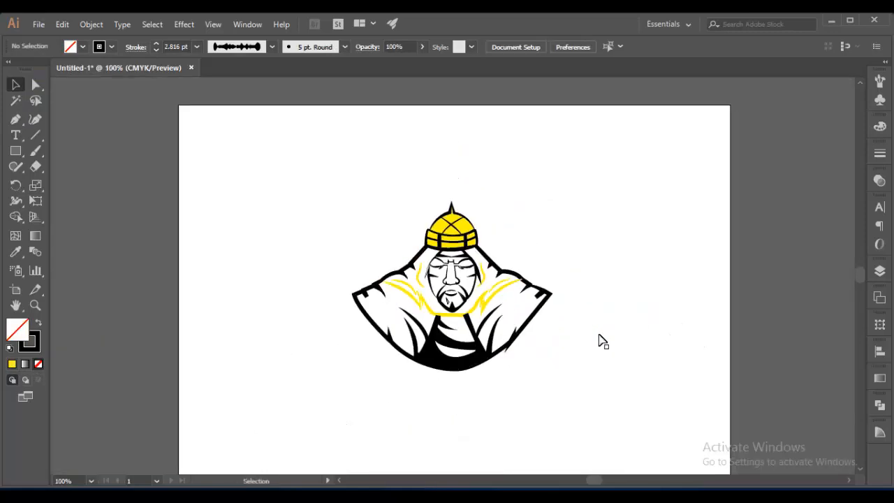
Fill the helmet band with the green swatch C=75 M=0 Y=75 K=0
key(ctrl+plus)
key(ctrl+plus)
key(ctrl+plus)
click(446, 182)
click(83, 47)
click(71, 78)
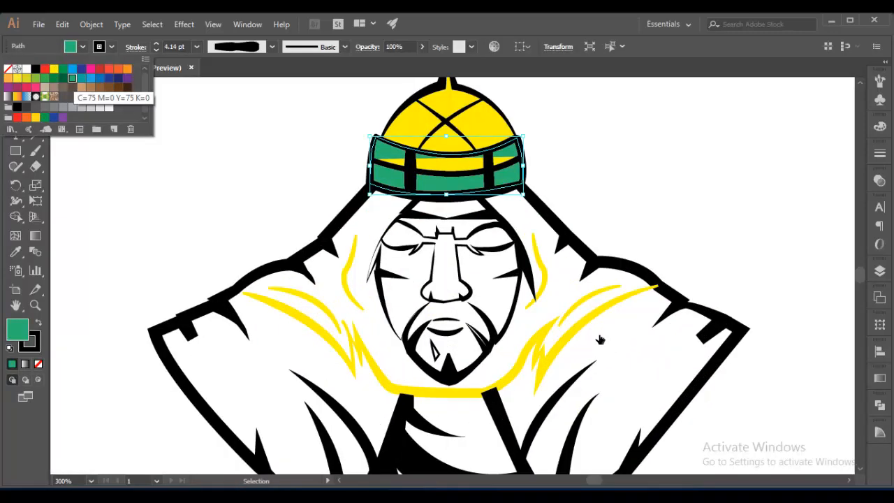
key(Escape)
click(599, 340)
Remove the yellow fill from the line running through the middle of the helmet band
click(447, 163)
click(82, 46)
click(8, 68)
click(598, 340)
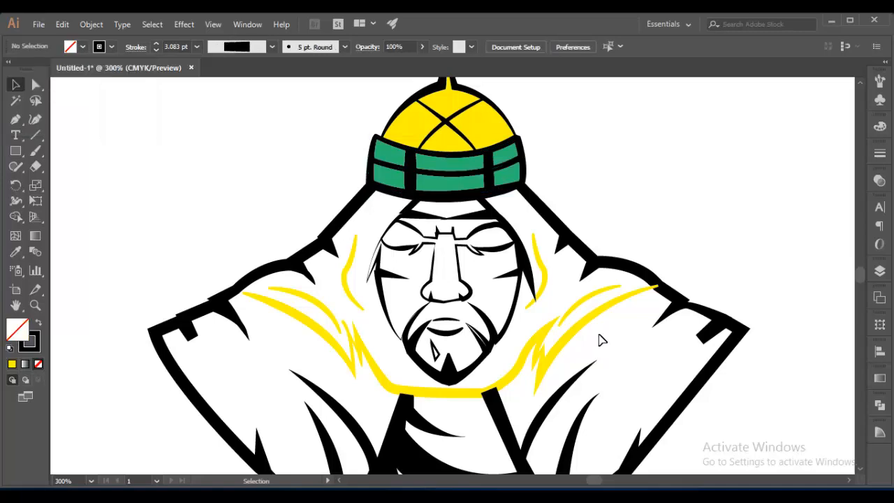
Fill the robe shape with dark green
scroll(599, 340, down, 2)
click(598, 340)
click(83, 47)
click(36, 79)
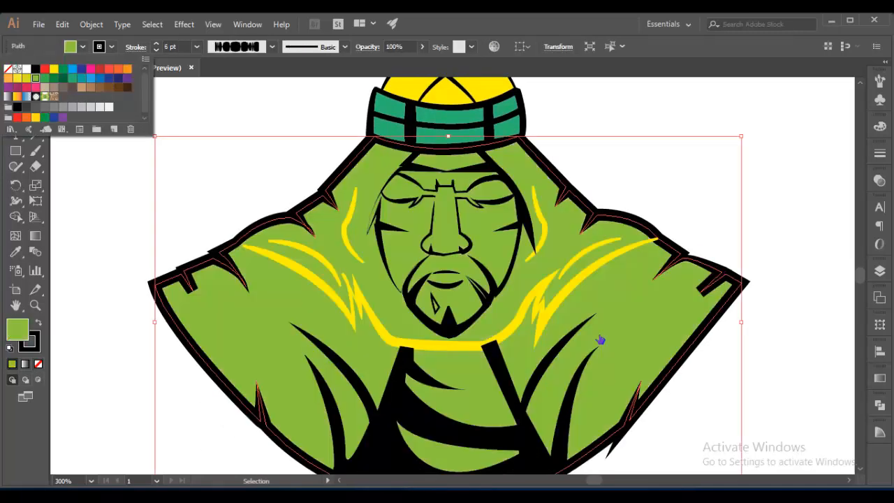
click(63, 68)
click(782, 210)
Fill the face shape with yellow
click(448, 325)
click(82, 47)
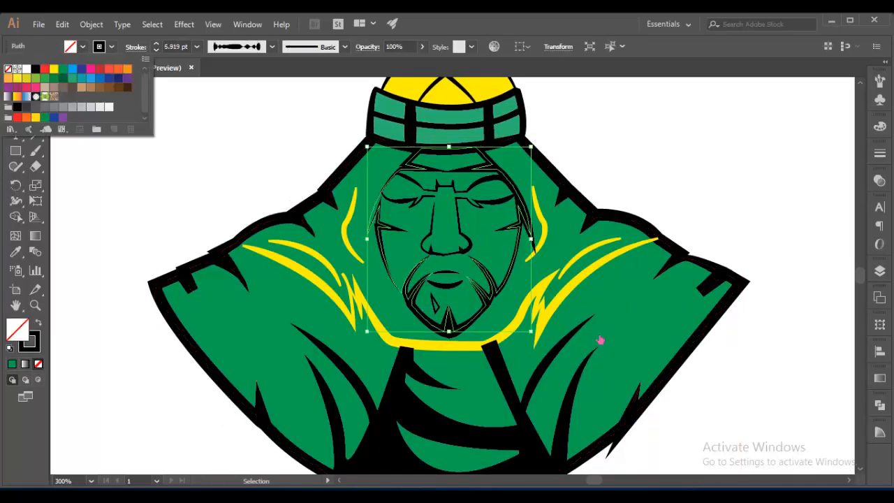
click(54, 68)
click(782, 209)
scroll(598, 340, up, 2)
key(ctrl+1)
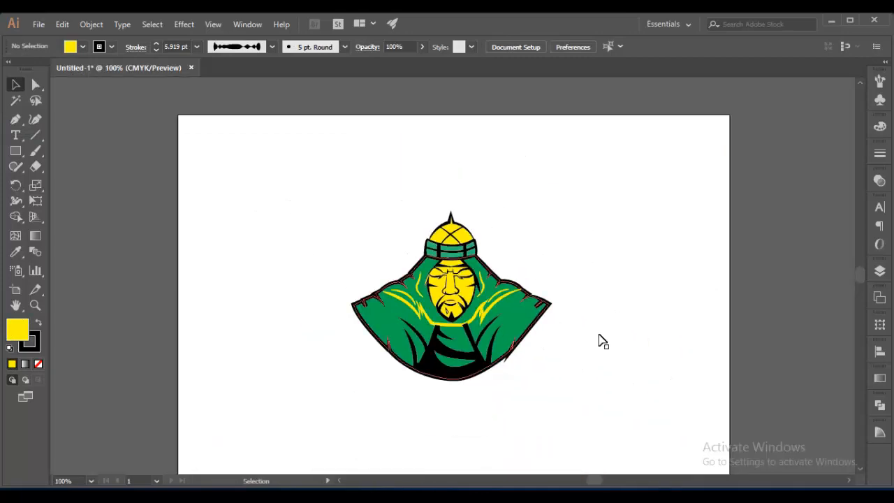
Change the stroke of the collar line and hood folds to the yellow-green swatch C=20 M=0 Y=100 K=0, leaving them unfilled
key(ctrl+=)
key(ctrl+=)
click(448, 372)
click(82, 46)
click(35, 77)
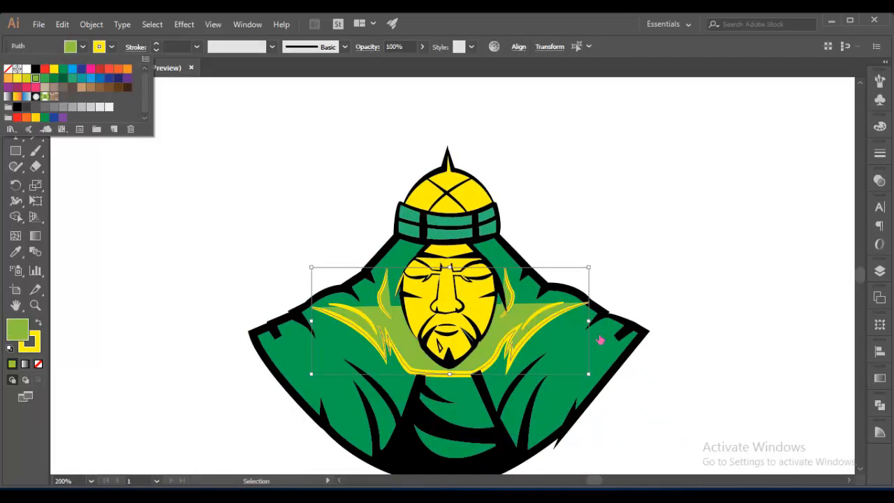
key(ctrl+z)
click(111, 47)
click(35, 78)
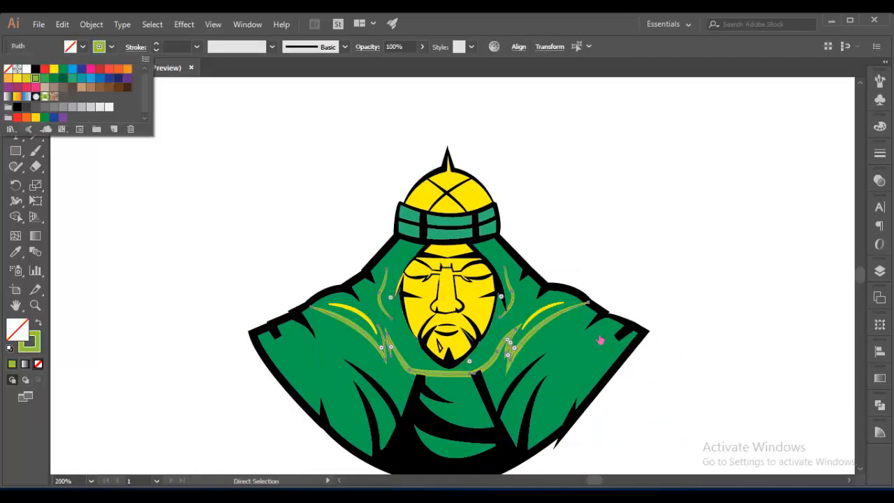
click(25, 77)
click(279, 230)
Change the stroke of the two remaining upper shoulder folds to the same yellow-green as the collar line
click(352, 309)
shift+click(541, 309)
click(82, 47)
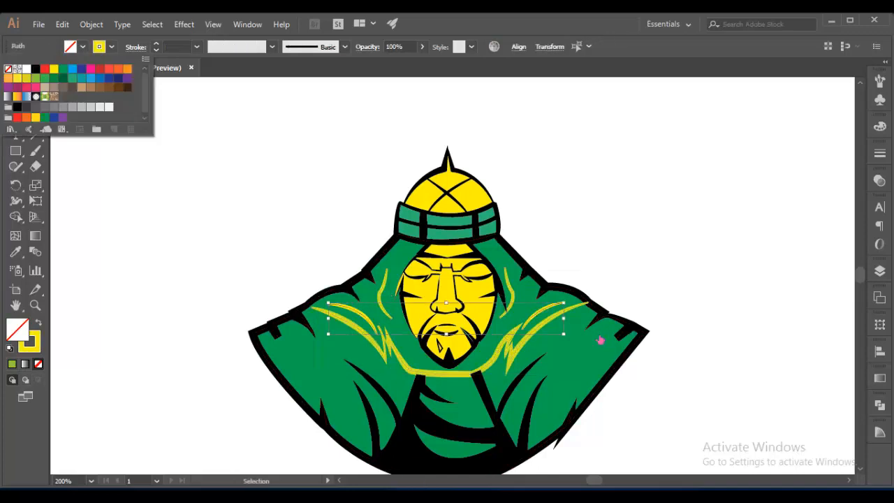
click(82, 47)
key(ctrl+z)
click(111, 47)
click(26, 77)
click(280, 230)
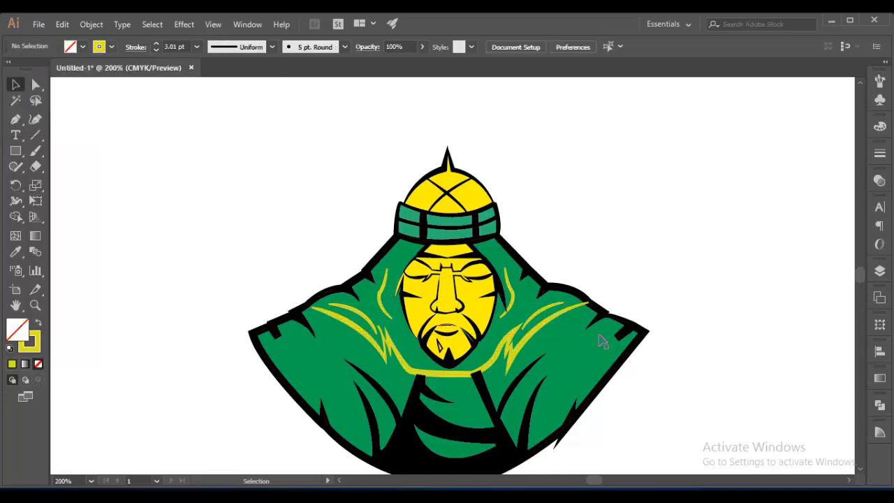
Change the strokes of the robe outline and the black torso shape to light green
scroll(447, 314, down, 2)
click(447, 388)
shift+click(572, 300)
click(83, 47)
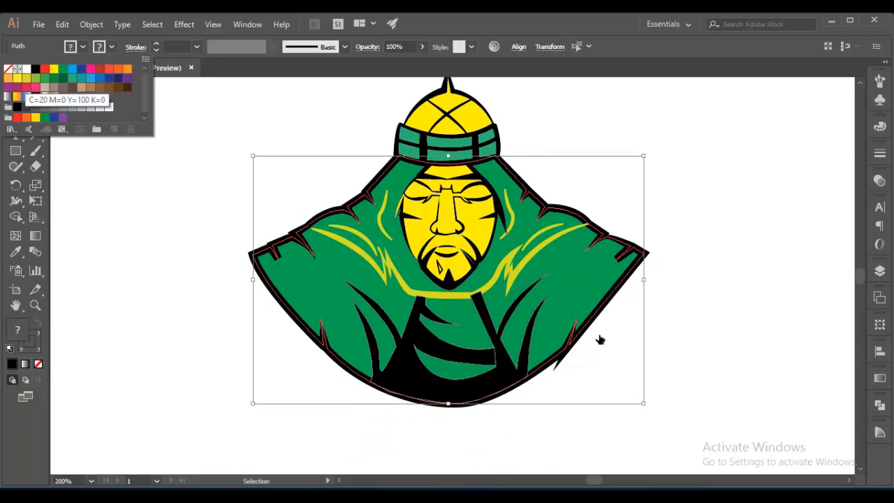
click(35, 78)
click(209, 230)
Fill the black torso and lower fold shape with the yellow-green swatch C=20 M=0 Y=100 K=0
click(447, 387)
click(82, 47)
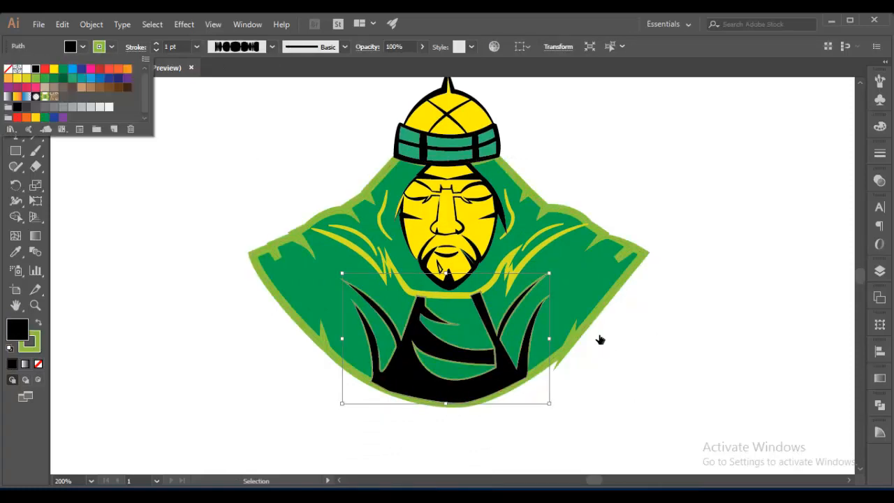
click(25, 78)
click(600, 339)
scroll(600, 340, up, 1)
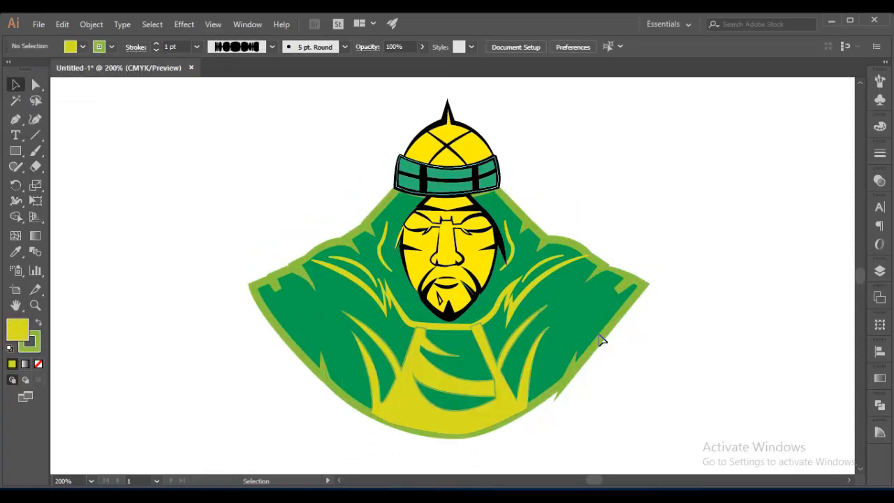
Change the helmet band's fill to the light green of the robe outline
click(447, 183)
click(16, 251)
click(573, 300)
key(ctrl+z)
click(82, 46)
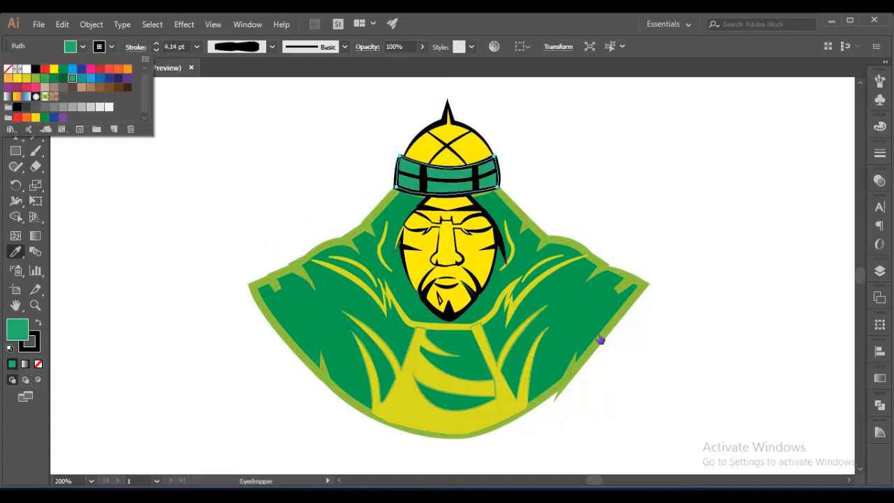
click(26, 68)
click(600, 339)
click(83, 47)
click(15, 84)
click(314, 140)
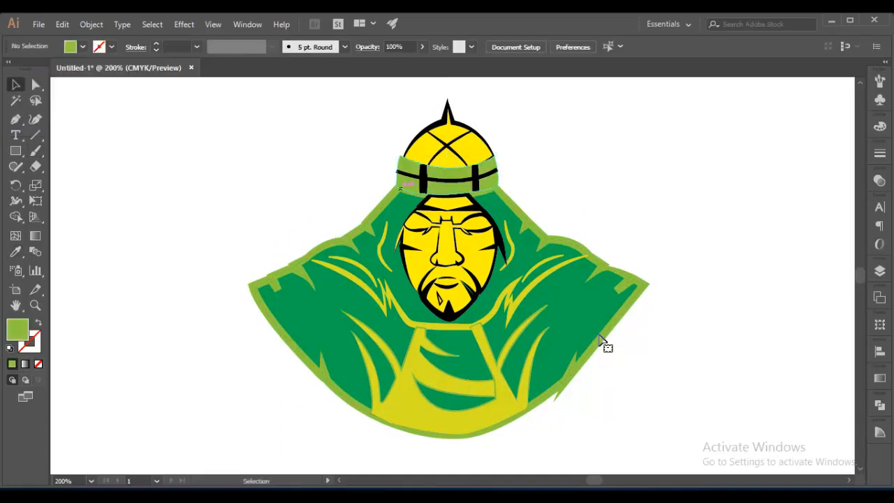
Give the helmet band a black stroke with a weight of 3 pt
click(452, 188)
click(111, 47)
click(36, 69)
click(314, 140)
click(493, 186)
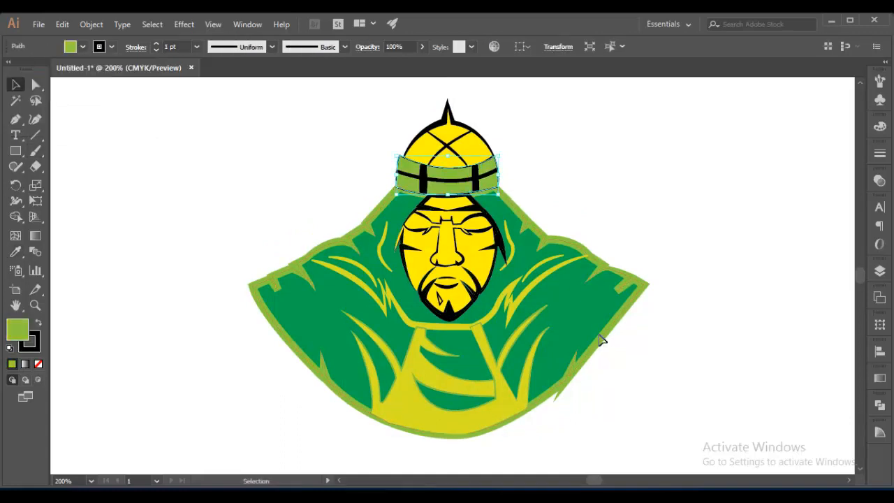
click(196, 47)
click(212, 132)
click(246, 139)
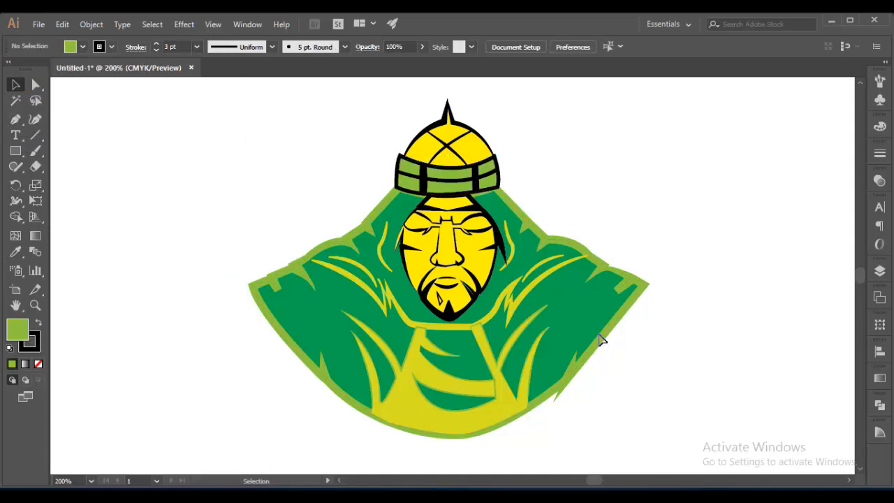
Change the strokes of the robe outline and the hood and shoulder fold lines to black
click(411, 323)
shift+click(599, 336)
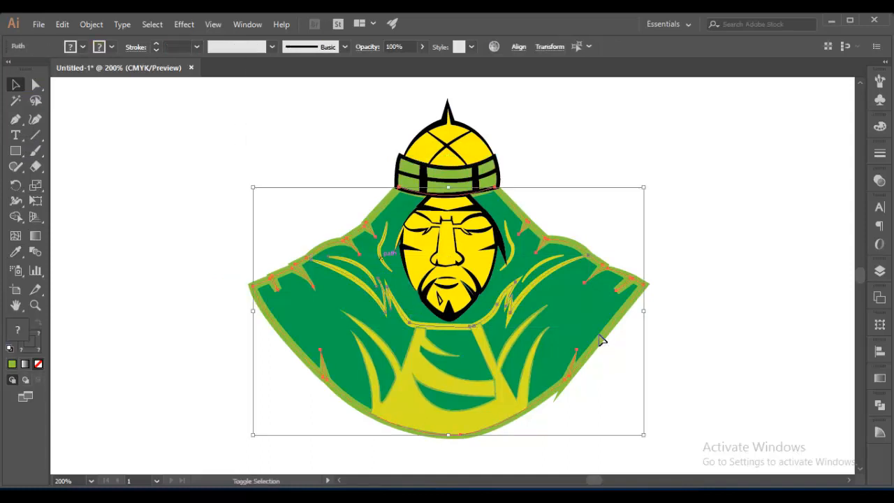
click(111, 46)
click(36, 68)
click(314, 140)
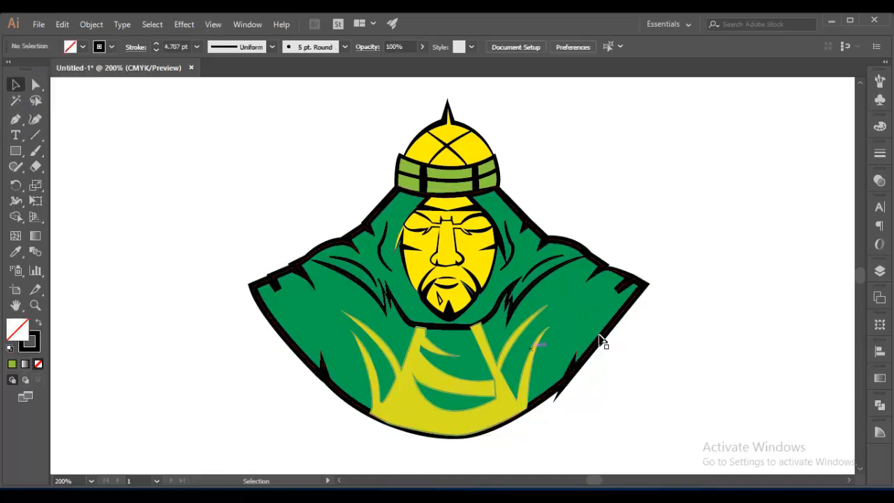
Give the yellow-green torso and lower fold shape a black stroke with a weight of 3 pt
click(447, 418)
click(111, 47)
click(36, 68)
click(196, 47)
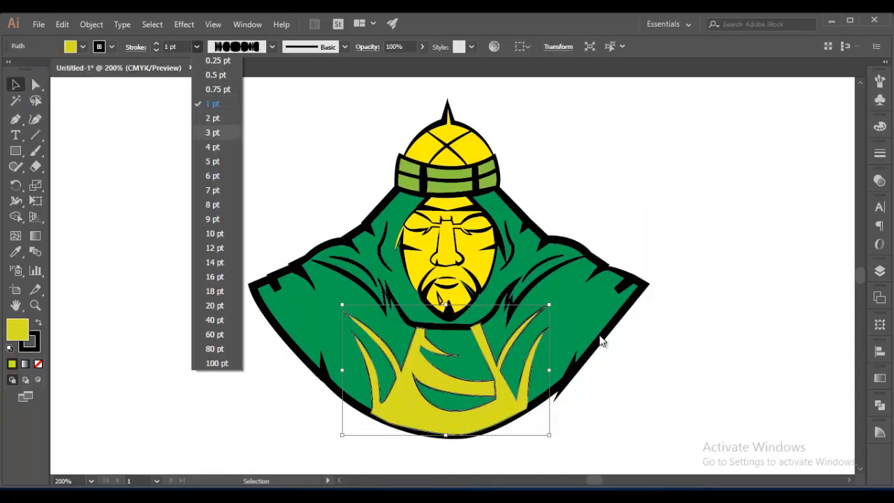
click(212, 132)
click(246, 140)
Draw an unfilled circle about 4.35 in in diameter around the mascot
key(ctrl+minus)
key(ctrl+minus)
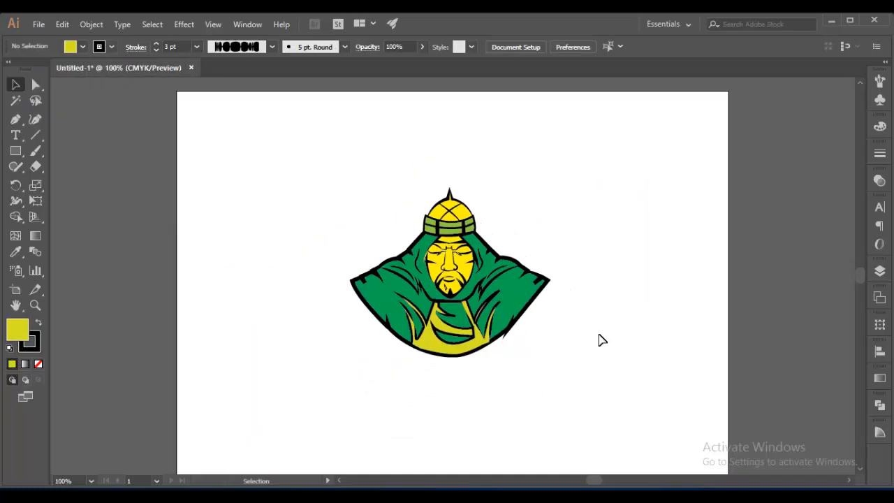
key(l)
drag(347, 140, 551, 346)
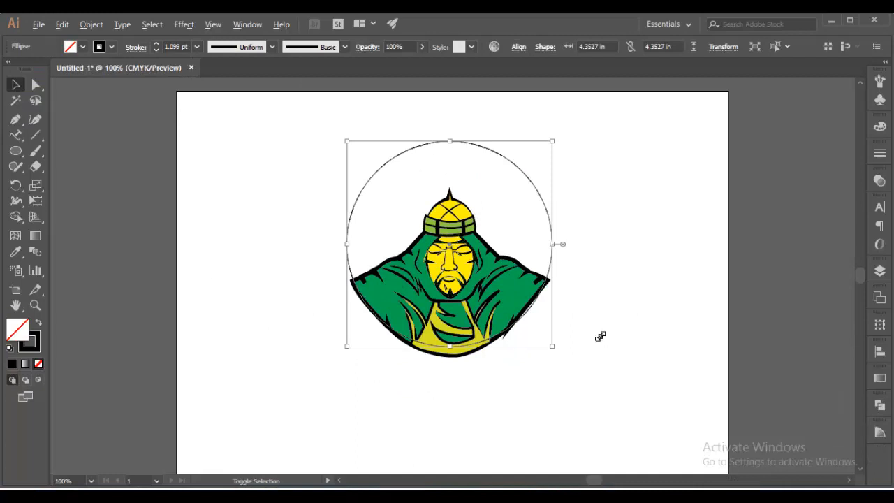
drag(450, 346, 451, 381)
key(ctrl+z)
key(v)
mouse_move(450, 346)
mouse_down()
mouse_move(442, 369)
mouse_move(492, 338)
mouse_move(445, 367)
mouse_move(450, 382)
mouse_up()
key(ctrl+z)
Duplicate the circle and enlarge the copy about the same centre to about 5.9 in in diameter
key(ctrl+c)
key(ctrl+v)
shift+click(450, 346)
click(450, 345)
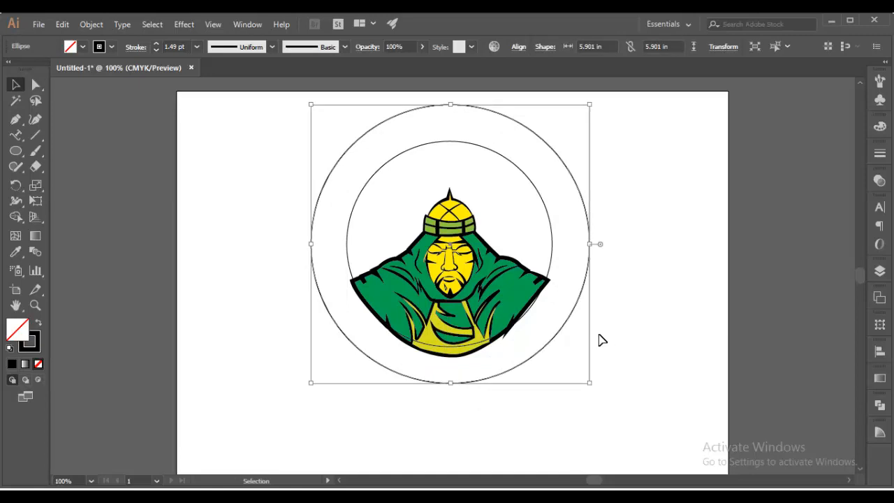
click(598, 340)
click(450, 345)
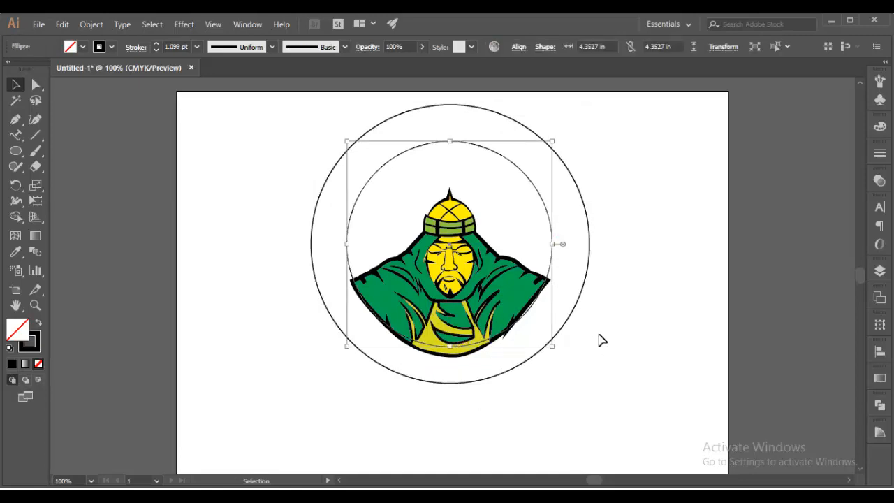
click(598, 340)
Add the text "SULTAN - E - ARABI" below the mascot
scroll(599, 341, down, 1)
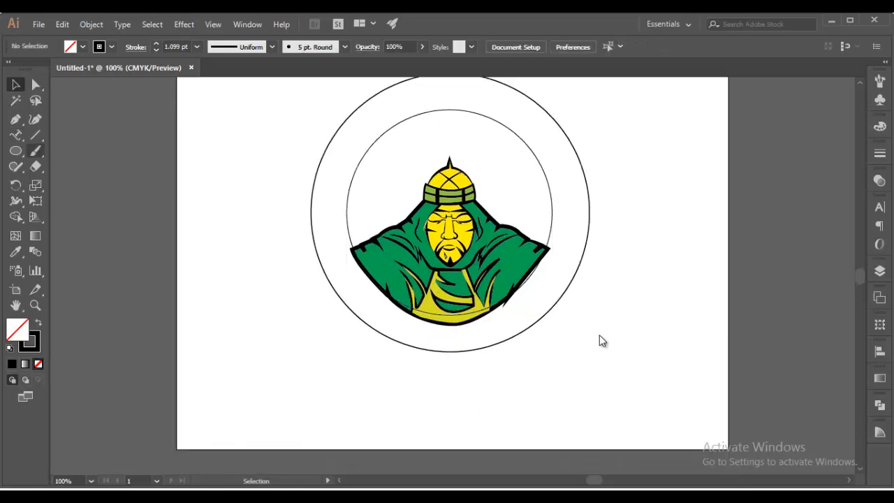
key(t)
click(598, 340)
key(Return)
key(t)
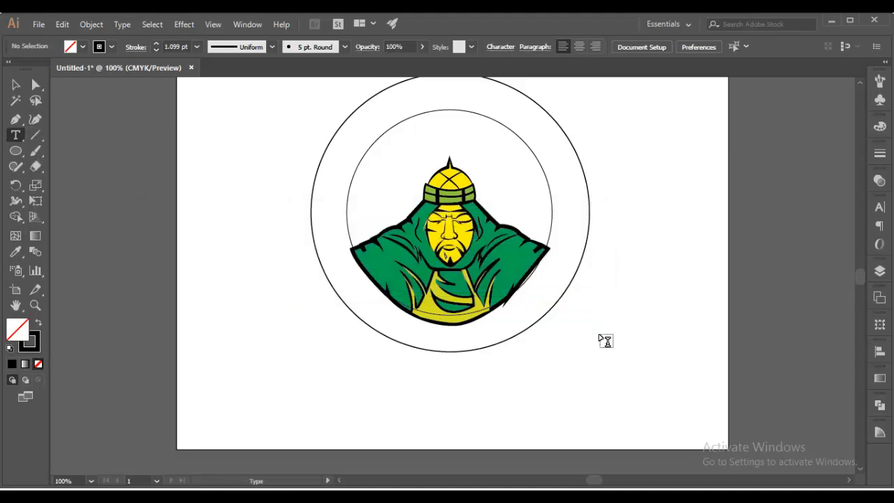
click(282, 354)
text(Arabic SULTAN)
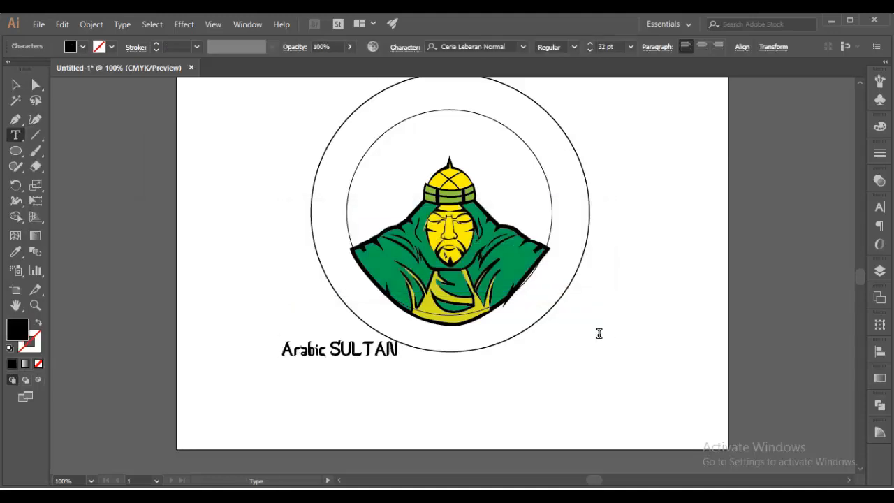
key(ctrl+shift+Left)
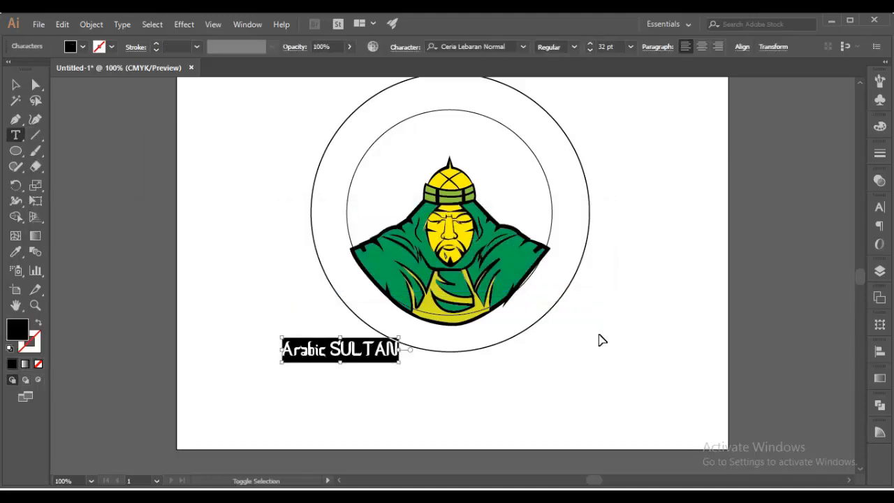
text(SULTAN-E-ARABI)
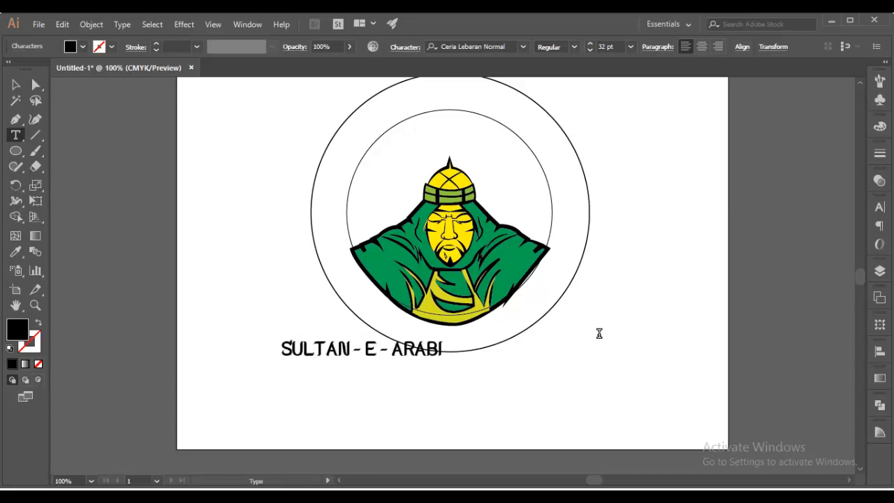
key(Escape)
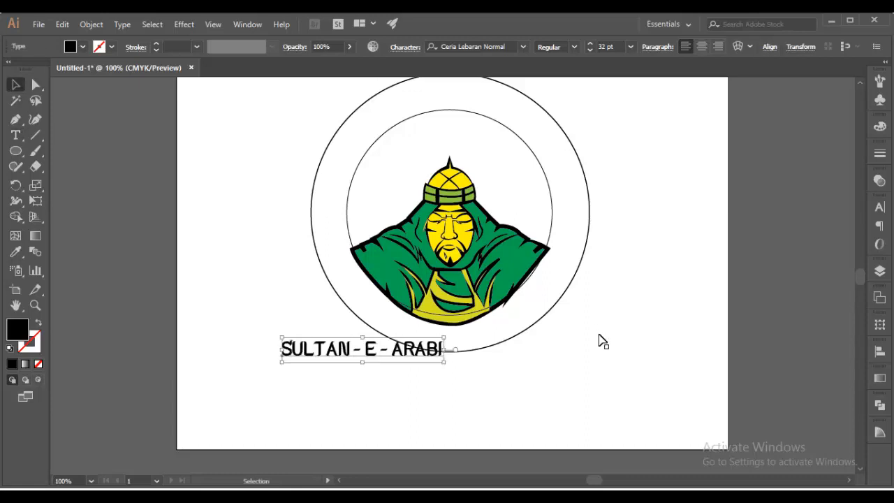
Enlarge the text to about 43 pt and centre it just beneath the mascot
drag(407, 349, 488, 337)
drag(600, 337, 602, 340)
key(ctrl+t)
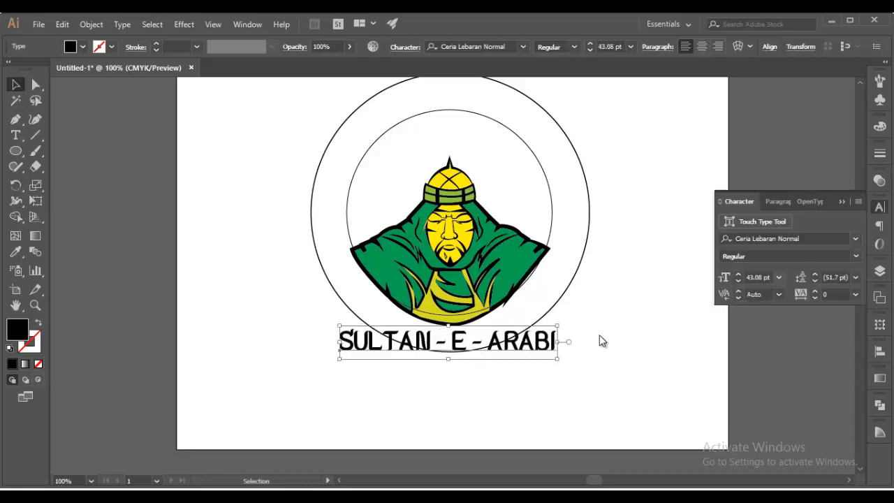
click(854, 238)
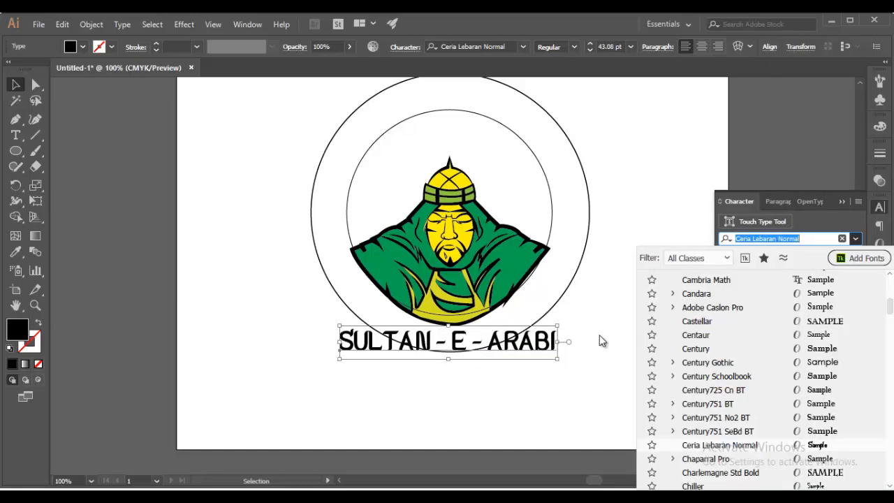
key(Escape)
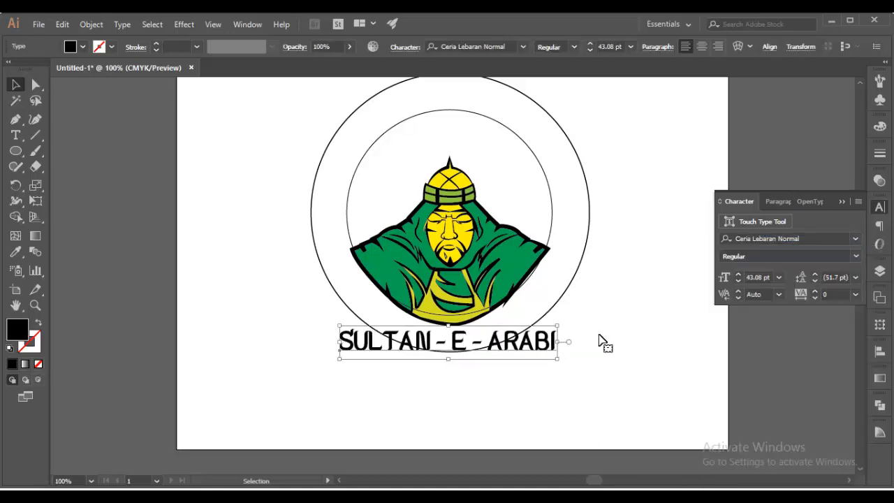
Set up an Arc Lower warp on the text with 34% bend, 3% horizontal and 1% vertical distortion
click(184, 24)
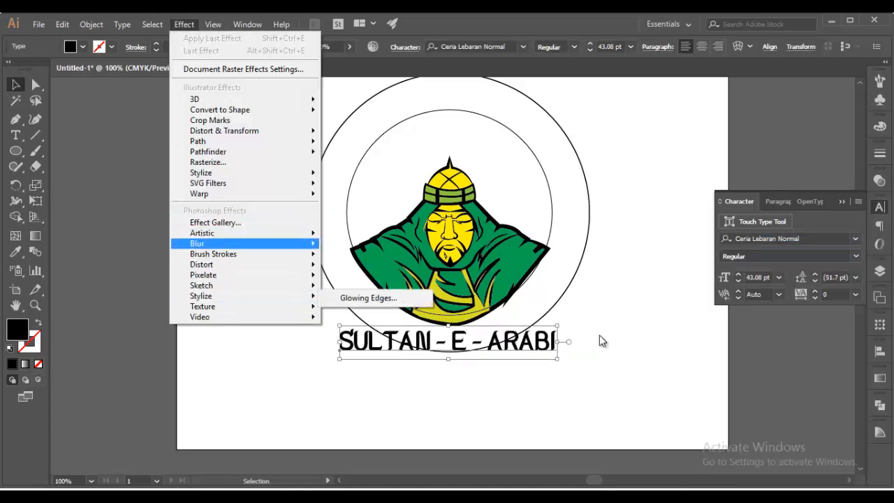
mouse_move(199, 194)
click(360, 209)
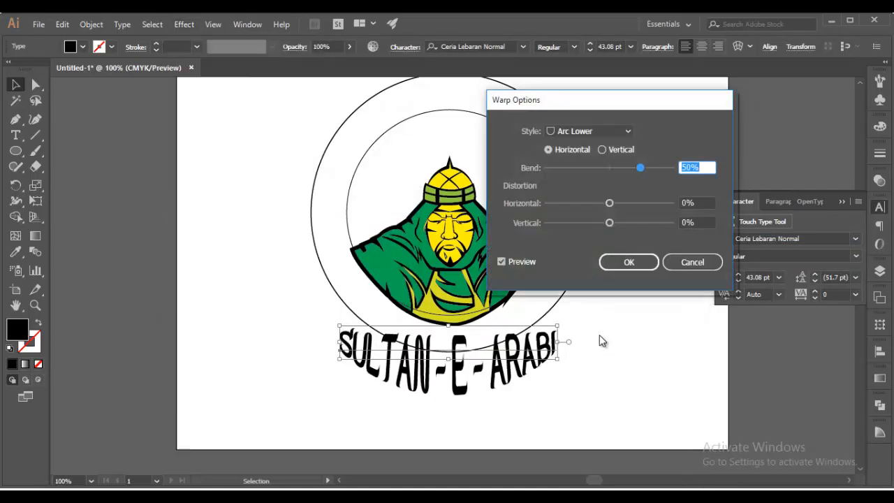
text(34)
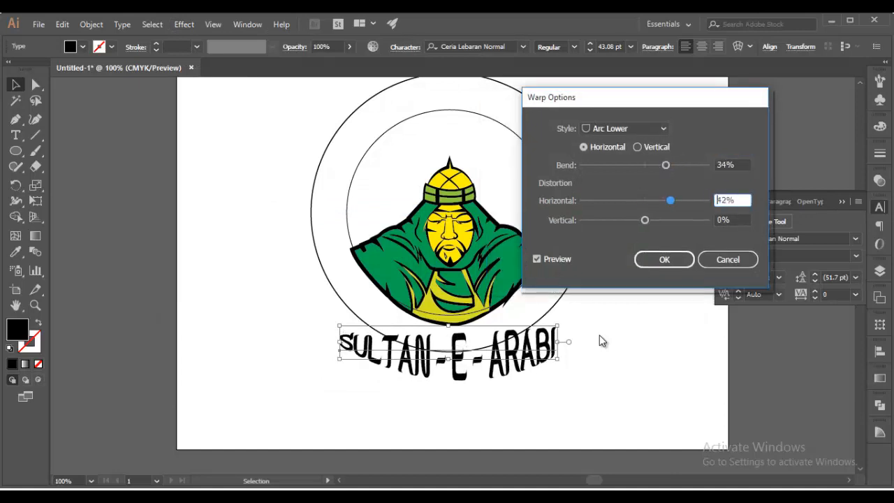
text(3)
key(Tab)
text(3)
key(Down)
key(Down)
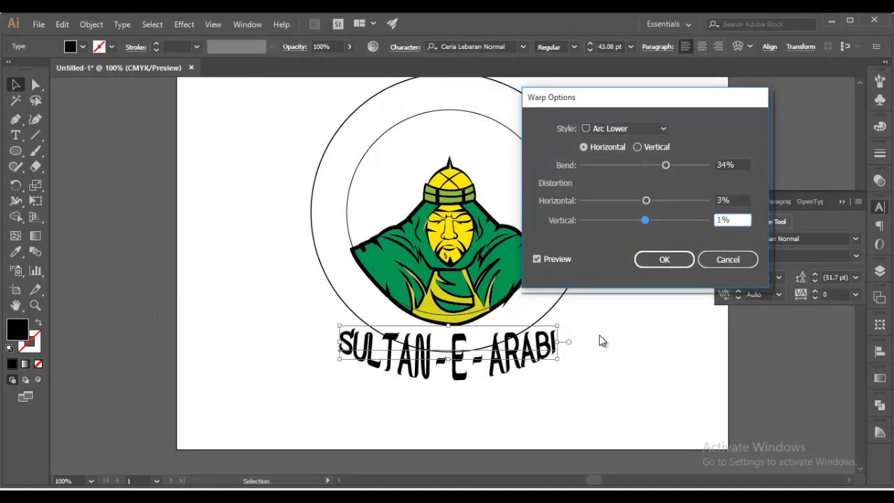
Switch the warp style to Arc and apply it with a bend of about -50%
key(alt+Down)
key(Up)
key(Return)
key(Tab)
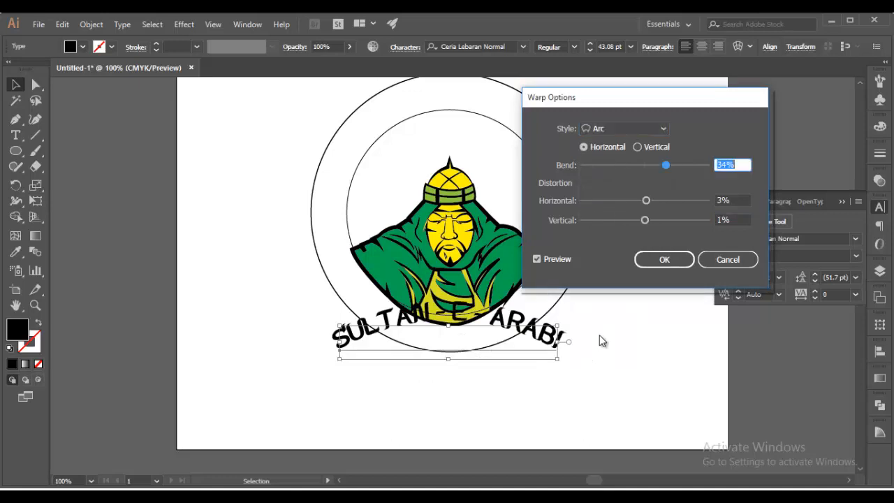
text(-44)
key(Down)
key(Down)
key(Down)
key(Down)
key(Down)
key(Down)
key(Down)
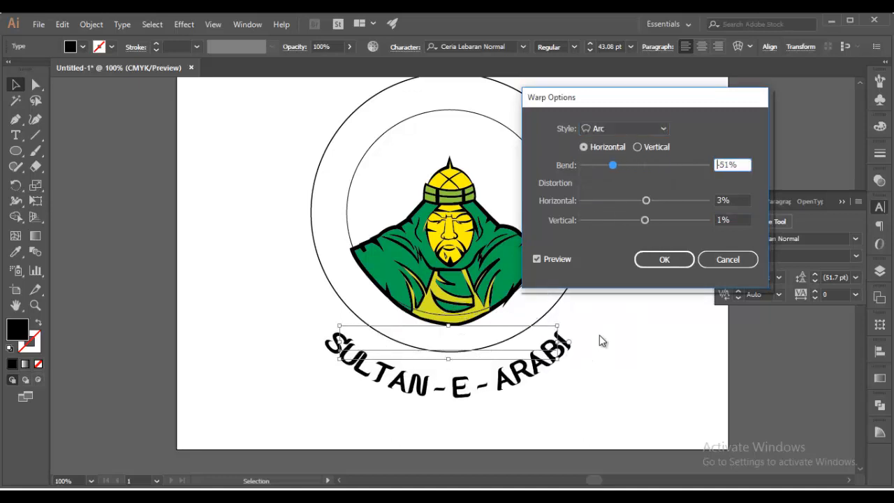
key(Up)
key(Up)
key(Return)
Try an additional Arc Lower warp on the curved text with different bend and distortion amounts
key(alt+c)
key(w)
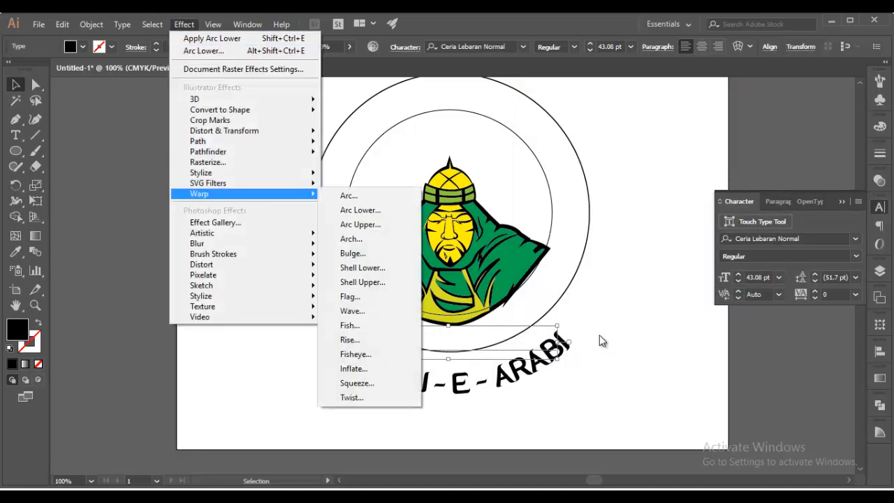
key(Down)
key(Down)
key(Down)
key(Up)
key(Return)
key(shift+Up)
key(shift+Up)
key(shift+Up)
key(shift+Up)
key(shift+Up)
key(shift+Up)
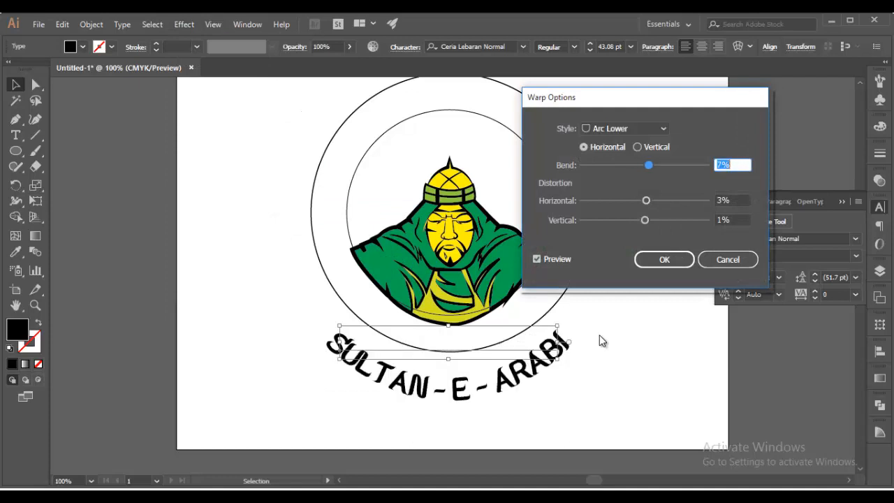
key(shift+Down)
key(shift+Down)
key(Down)
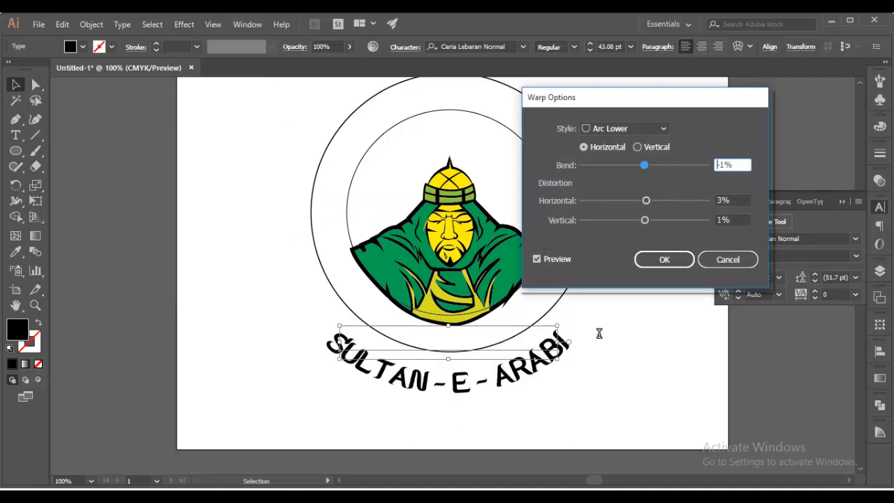
key(Tab)
key(shift+Up)
key(shift+Down)
key(Up)
key(Tab)
key(shift+Up)
key(shift+Up)
key(shift+Up)
key(Up)
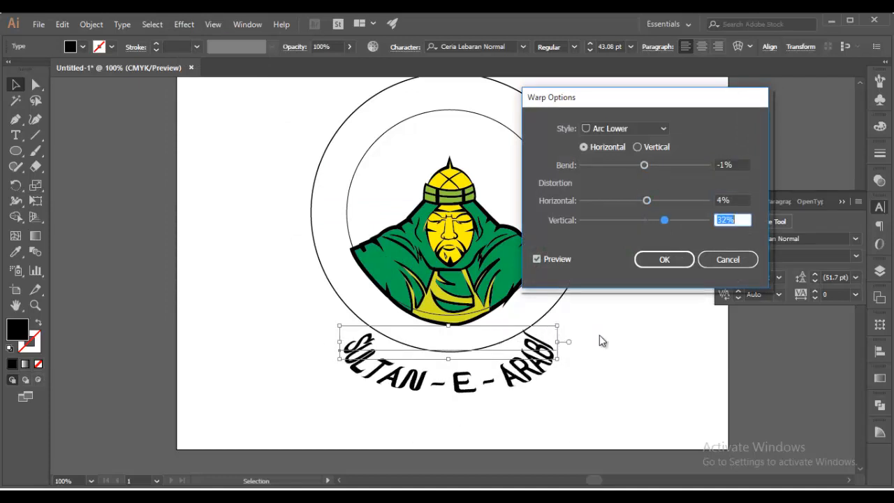
key(shift+Down)
key(shift+Down)
key(shift+Down)
key(shift+Down)
key(Return)
Move the curved text up so it lies along the lower part of the ring between the circles
click(601, 340)
drag(441, 381, 441, 370)
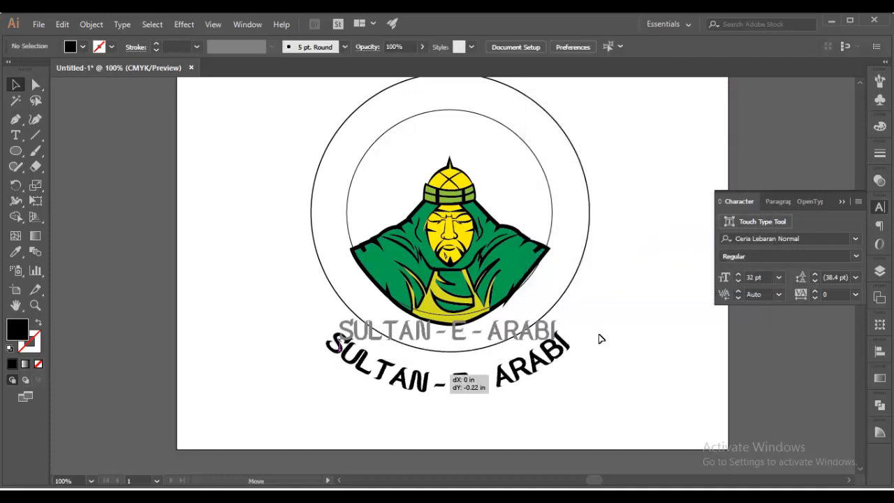
key(shift+Up)
key(shift+Up)
key(shift+Up)
key(shift+Up)
key(shift+Up)
key(shift+Up)
key(shift+Up)
key(shift+Down)
key(shift+Down)
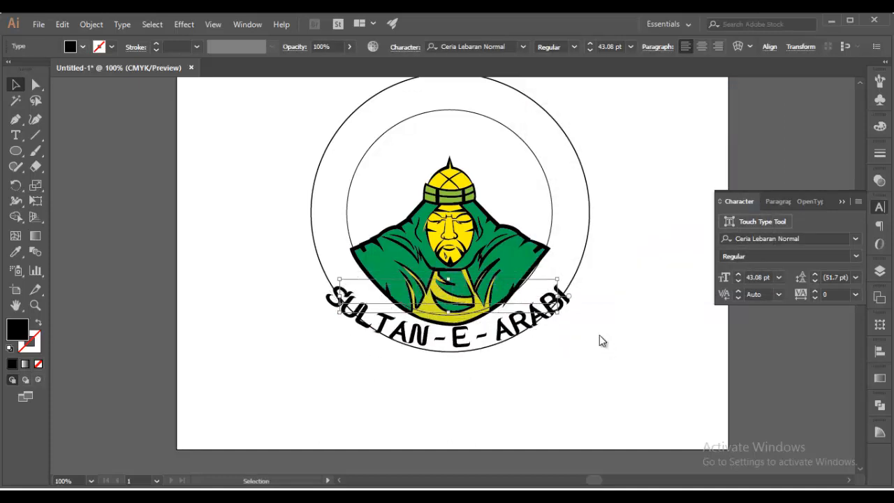
Add another Arc warp to the curved text with a bend of -4%
key(alt+c)
key(w)
key(Return)
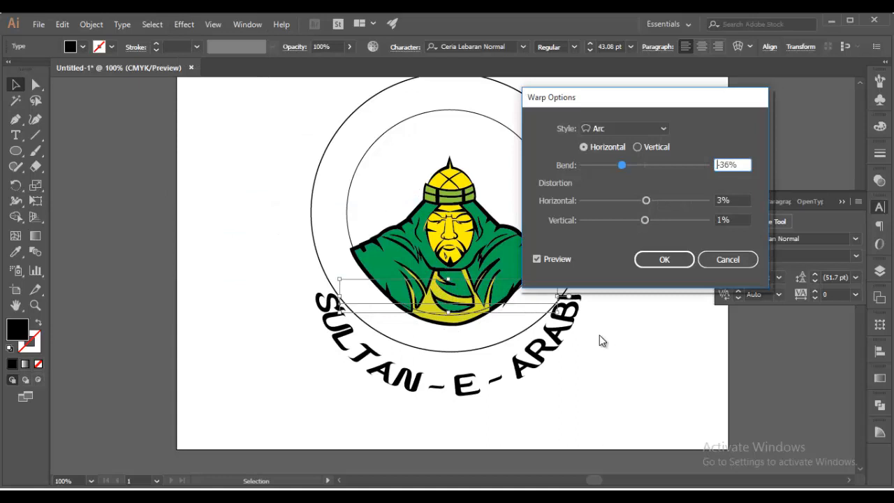
key(shift+Up)
key(shift+Up)
key(shift+Up)
key(Up)
key(Up)
key(Down)
key(Down)
key(Down)
key(Down)
key(Down)
key(Down)
key(Down)
key(Down)
key(Down)
key(Down)
key(Down)
key(Down)
key(Down)
key(Down)
key(Down)
key(Down)
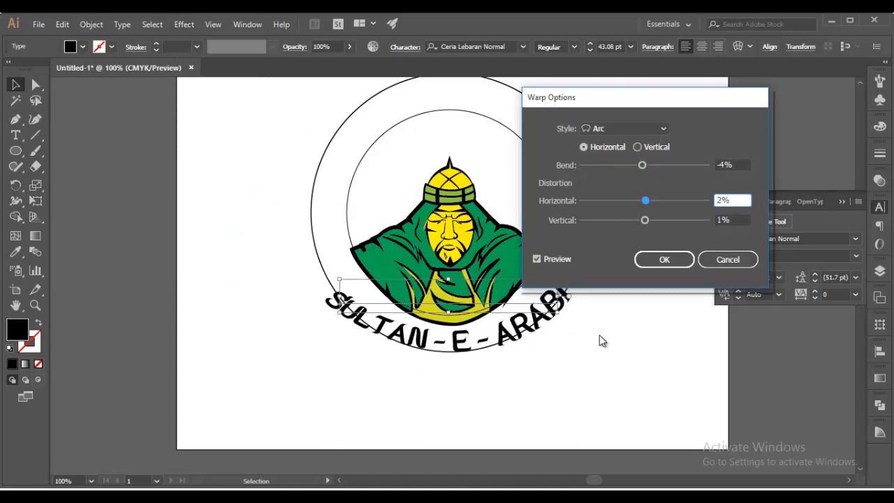
Set the warp's horizontal distortion to 0% and vertical distortion to 14%, and apply it
key(Tab)
key(shift+Up)
key(shift+Up)
key(Down)
key(Down)
key(Down)
key(Down)
key(Down)
key(Down)
key(Down)
key(Down)
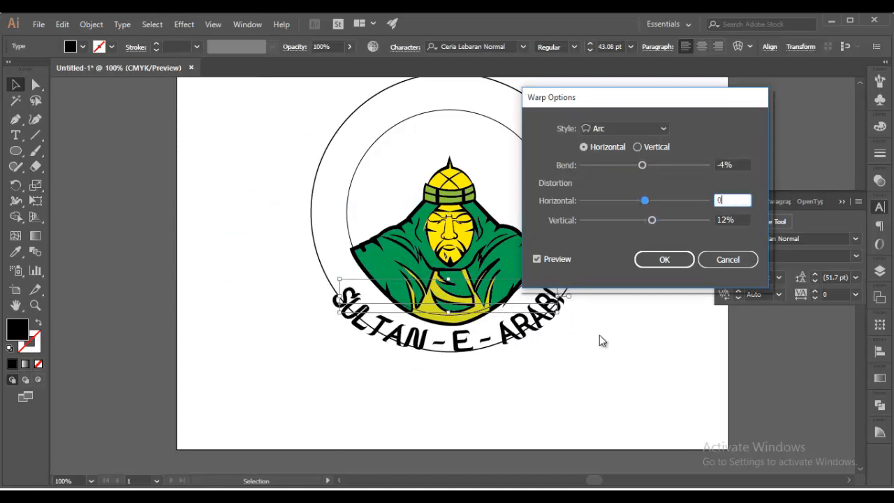
key(Up)
key(Up)
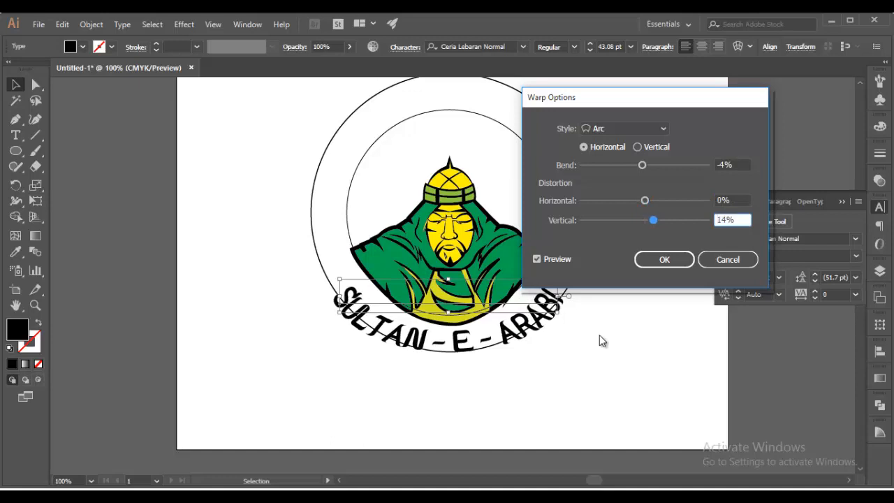
key(Return)
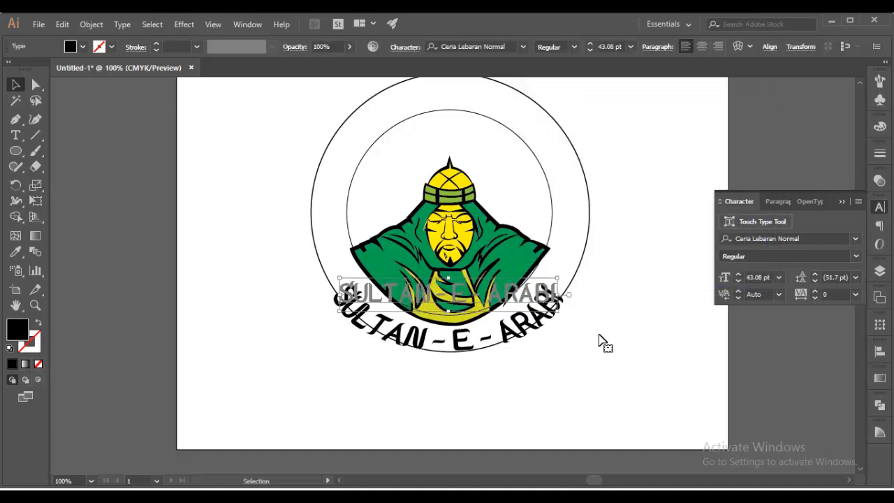
Nudge the curved text slightly left and up within the ring
key(Left)
key(Left)
key(Left)
key(Left)
key(Down)
key(Down)
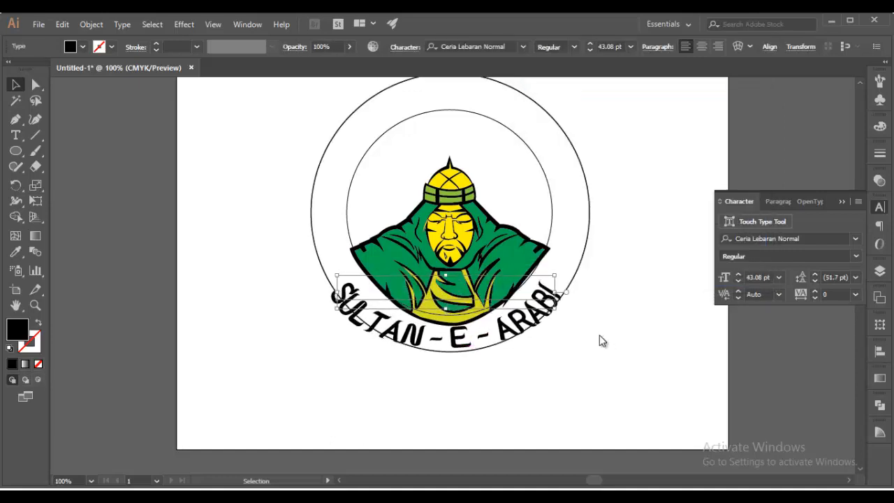
Add another Arc warp to the curved text, try a vertical bend, and reduce bend to 0% and vertical distortion to 1%
key(alt+c)
key(Down)
key(Right)
key(Return)
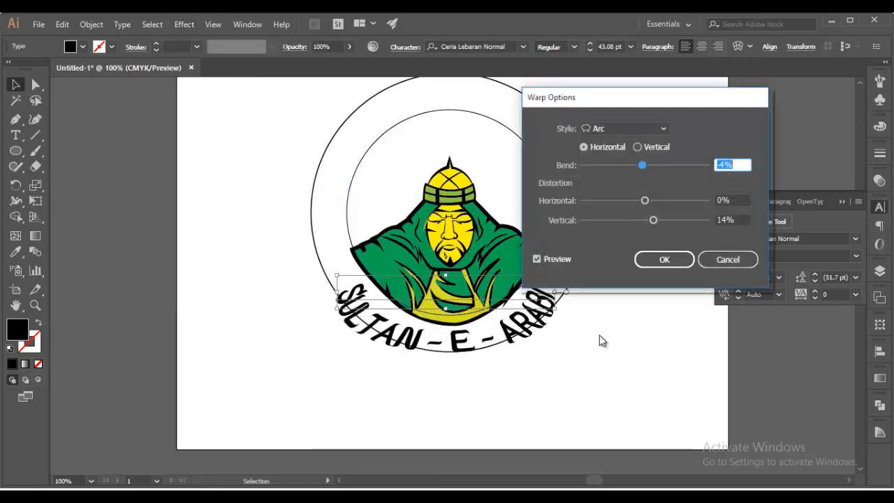
drag(641, 165, 641, 164)
click(637, 147)
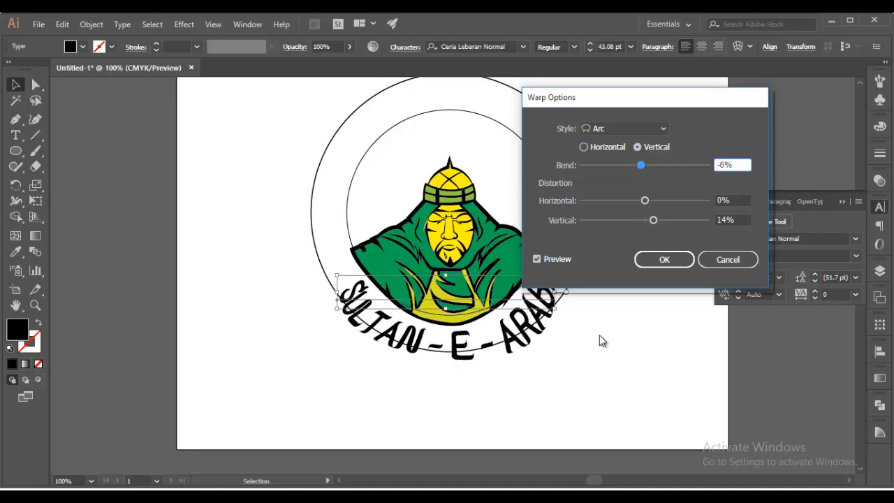
key(Tab)
key(Tab)
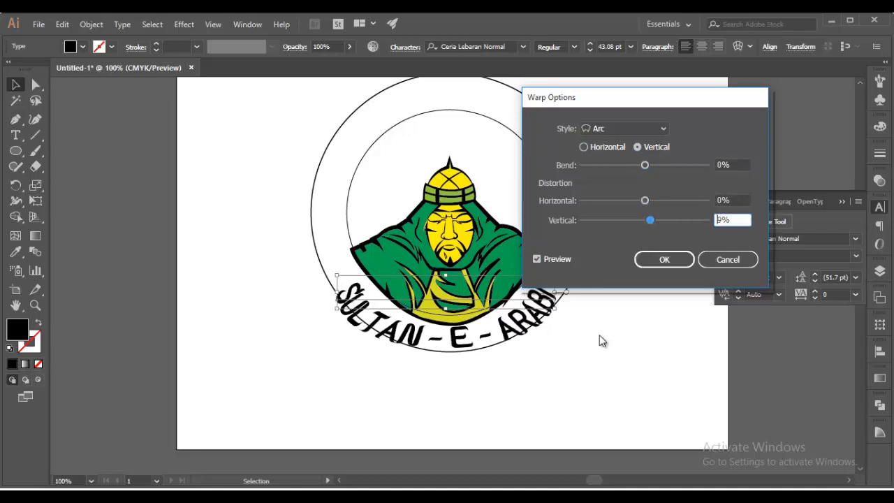
text(0)
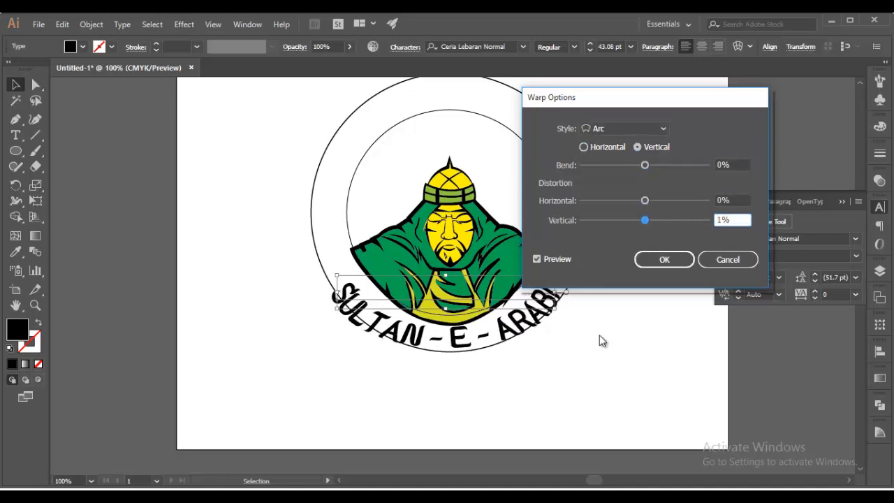
Make the Arc warp horizontal with a bend of -17% and vertical distortion of -1%, and apply it
click(583, 147)
drag(644, 164, 634, 165)
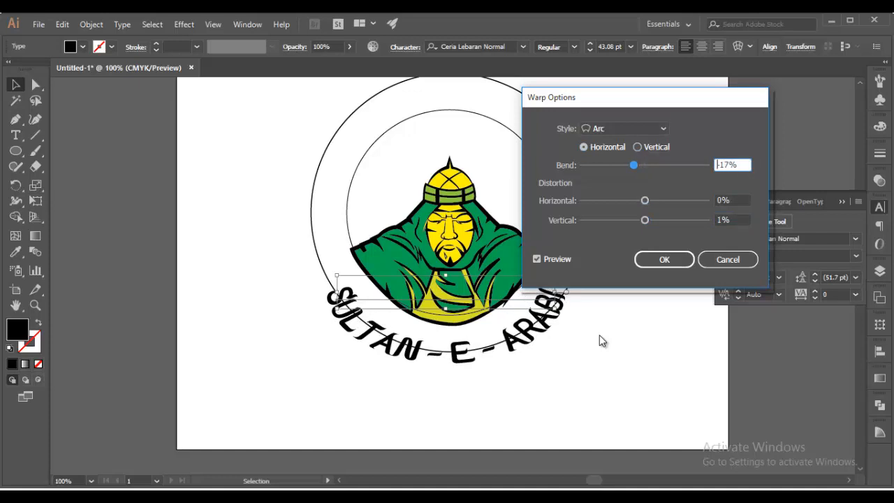
mouse_move(644, 201)
mouse_down()
mouse_move(630, 220)
mouse_move(644, 220)
mouse_up()
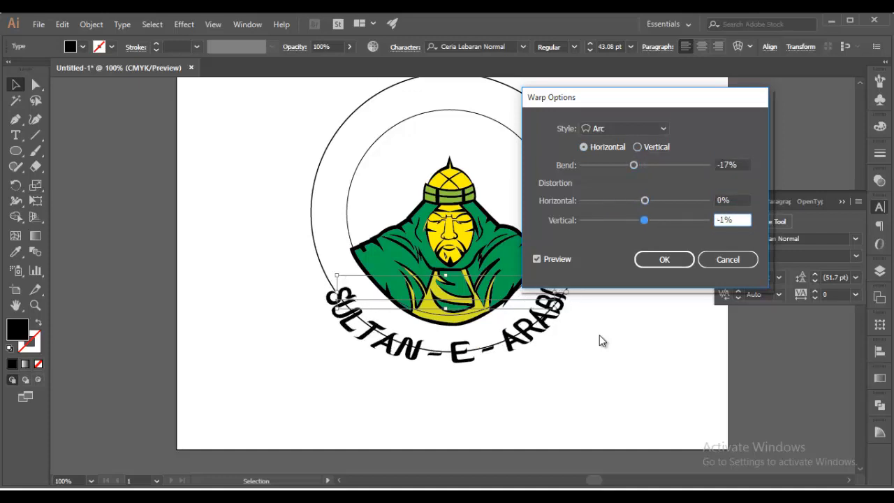
key(Return)
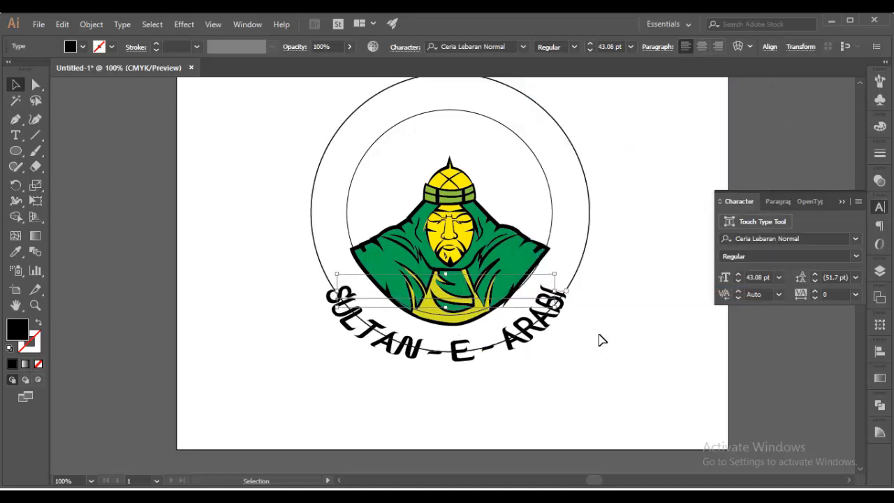
Nudge the warped text up and slightly right so it lies within the lower ring, and deselect it
key(Left)
key(Right)
key(Down)
key(Down)
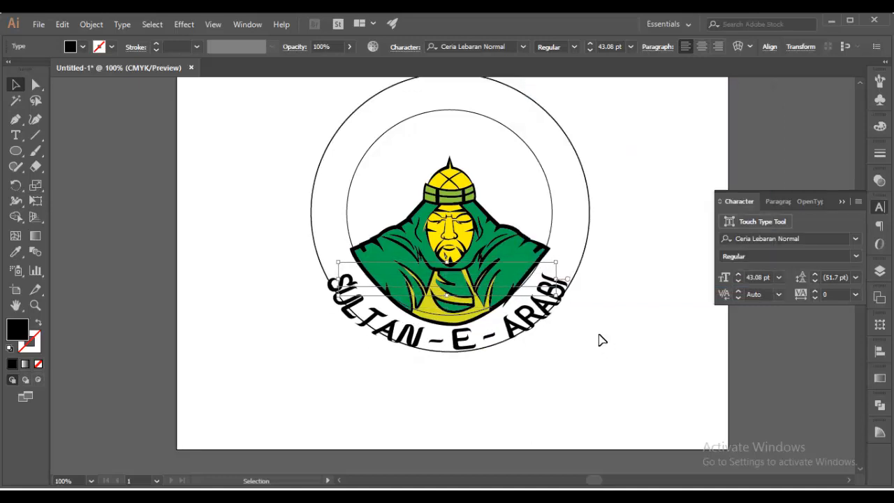
key(Right)
key(Right)
click(602, 340)
Delete the inner and outer circles around the mascot
click(551, 212)
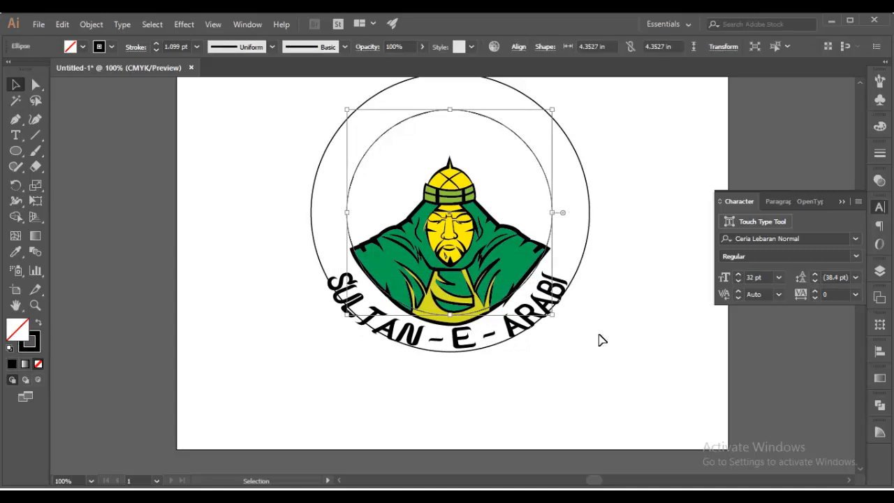
key(Delete)
click(585, 249)
key(Delete)
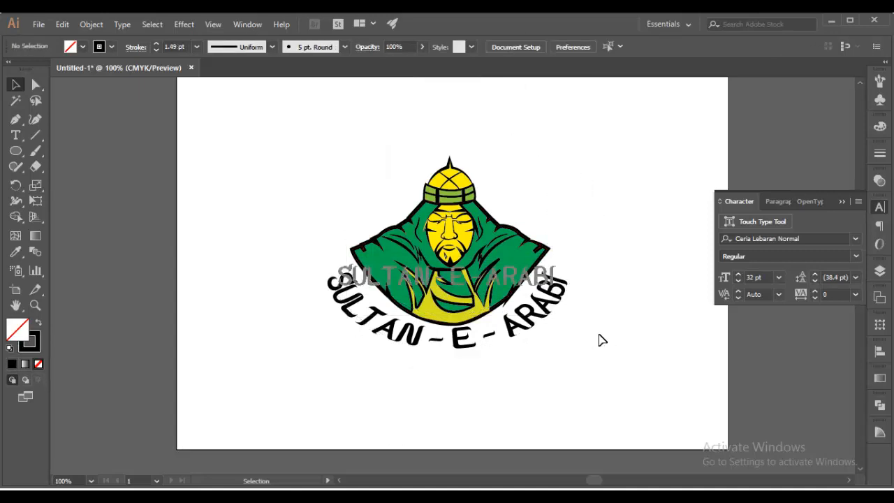
Fill the curved text with CMYK Green and give it a 2 pt black stroke
click(531, 307)
click(83, 47)
click(62, 68)
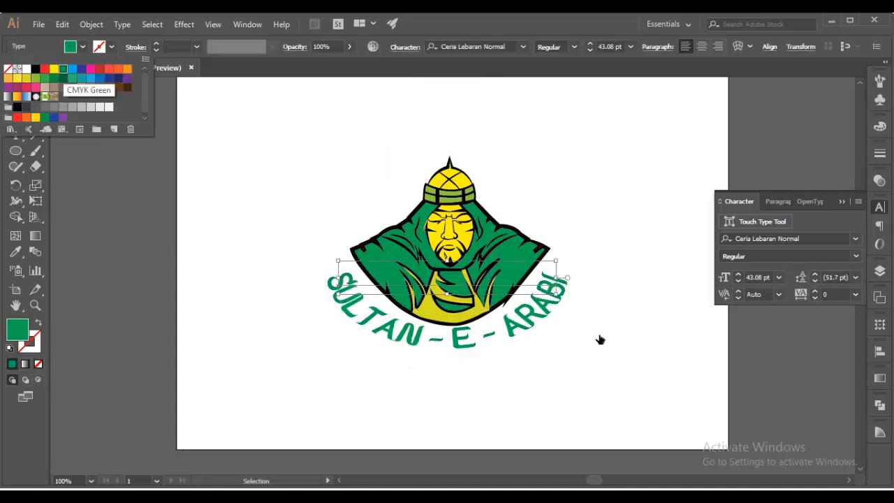
click(111, 47)
click(35, 68)
key(Escape)
click(196, 46)
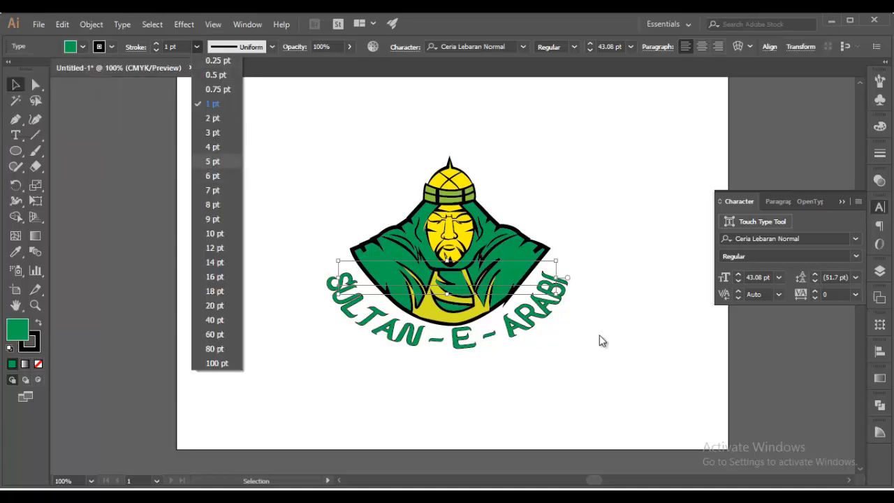
click(209, 121)
click(601, 340)
drag(240, 187, 708, 464)
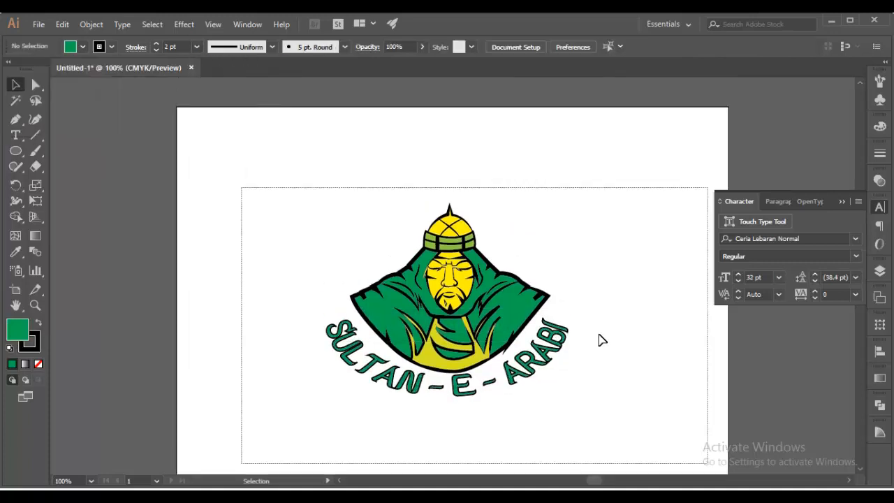
click(602, 340)
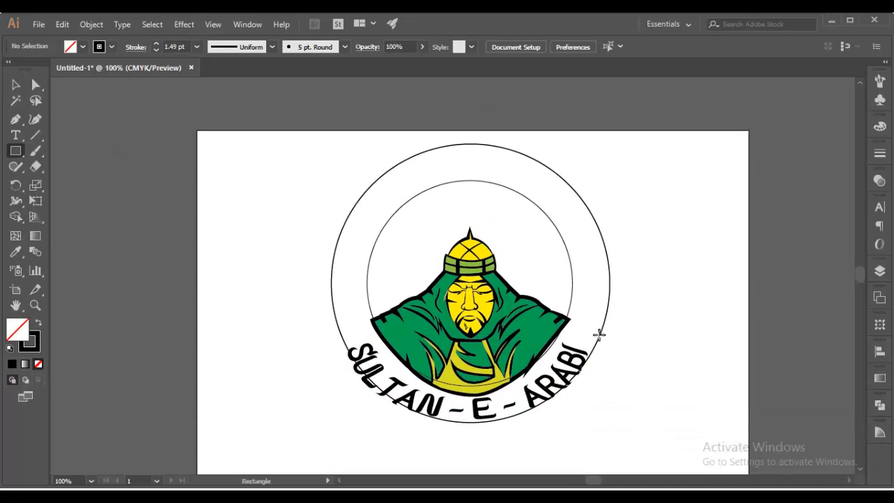
Draw a rectangle over the upper part of both circles down to the shoulder tips, and narrow it on both sides
mouse_move(237, 139)
mouse_down()
mouse_move(664, 323)
mouse_move(678, 321)
mouse_up()
key(v)
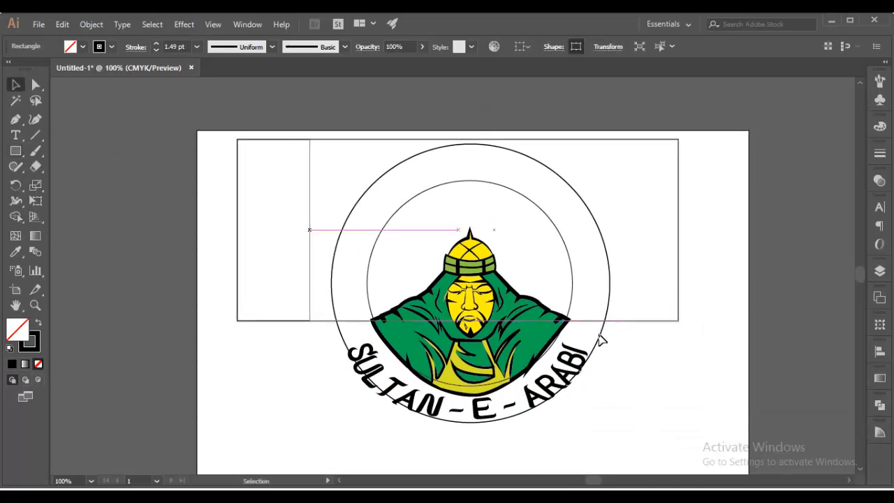
drag(310, 229, 310, 229)
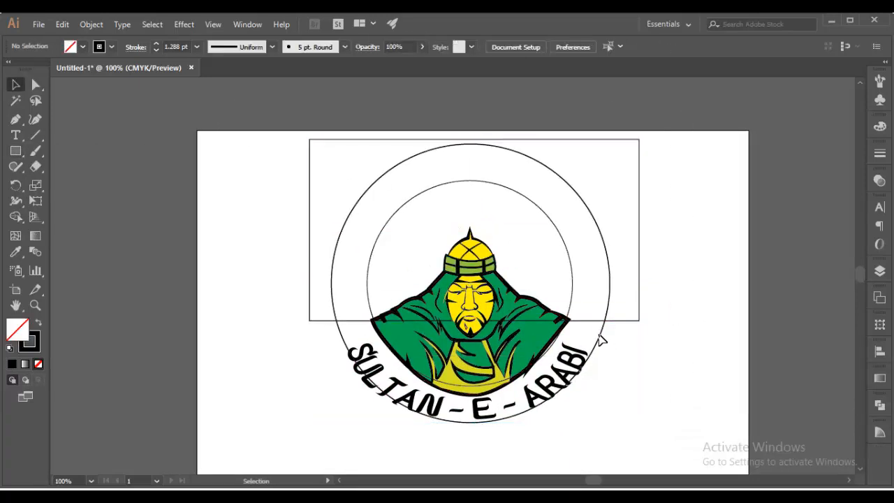
Move the circles and rectangle away from the mascot and cut them down to the lower curved band with Shape Builder
shift+click(598, 335)
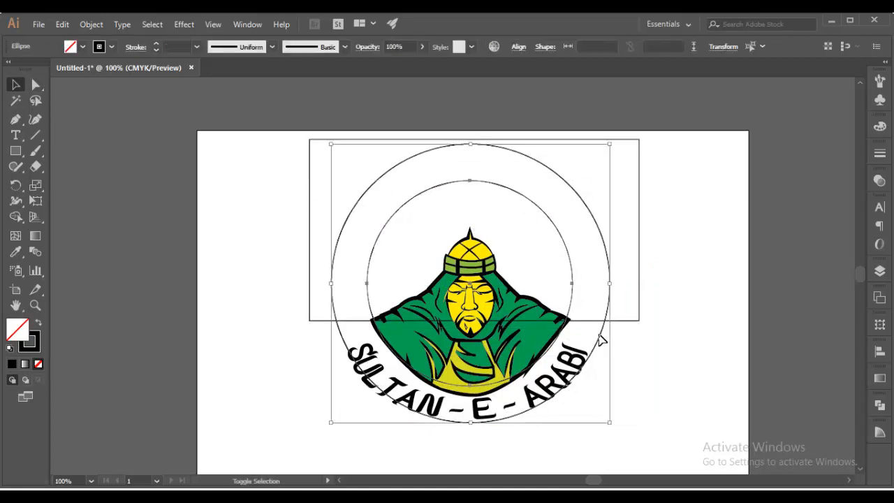
drag(599, 339, 599, 338)
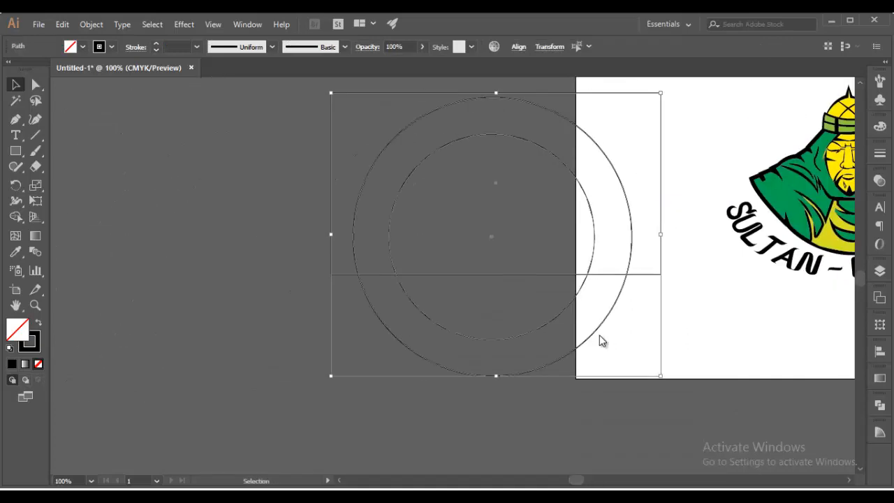
key(shift+m)
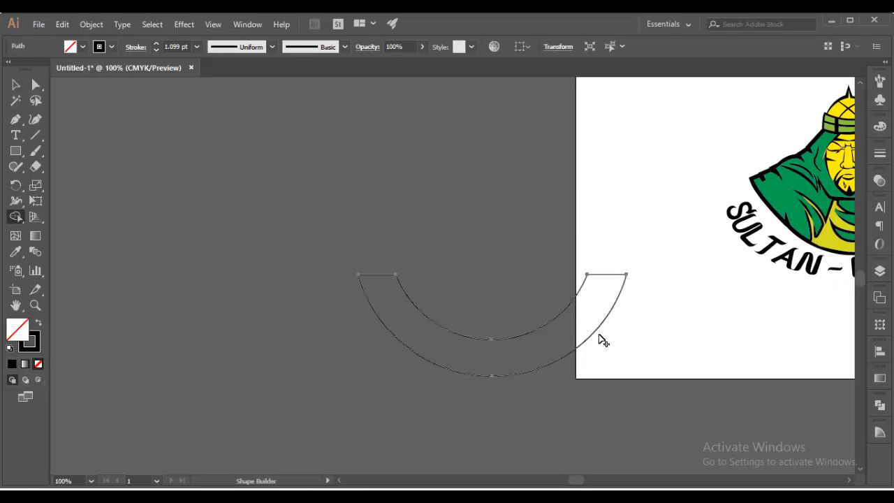
Move the curved band back around the mascot's lower edge so it lies behind the text
key(v)
drag(599, 339, 599, 339)
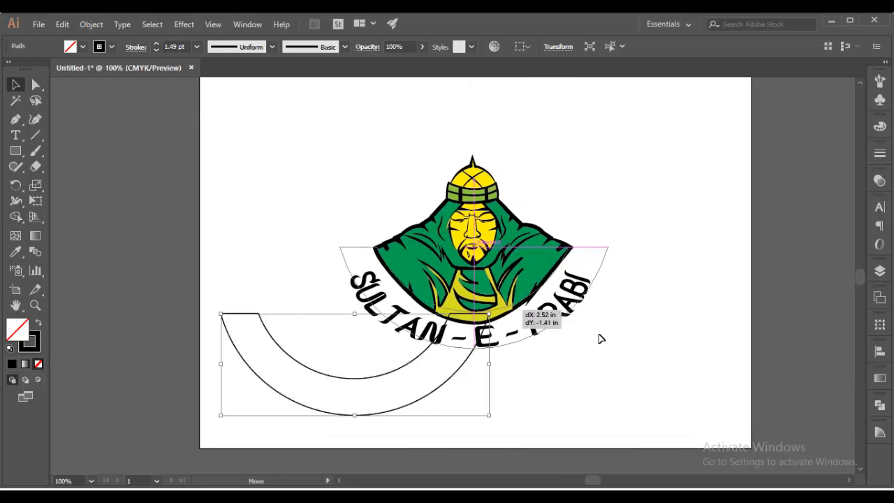
Set the curved text's font size to 40 pt and position it inside the band
click(599, 340)
click(601, 341)
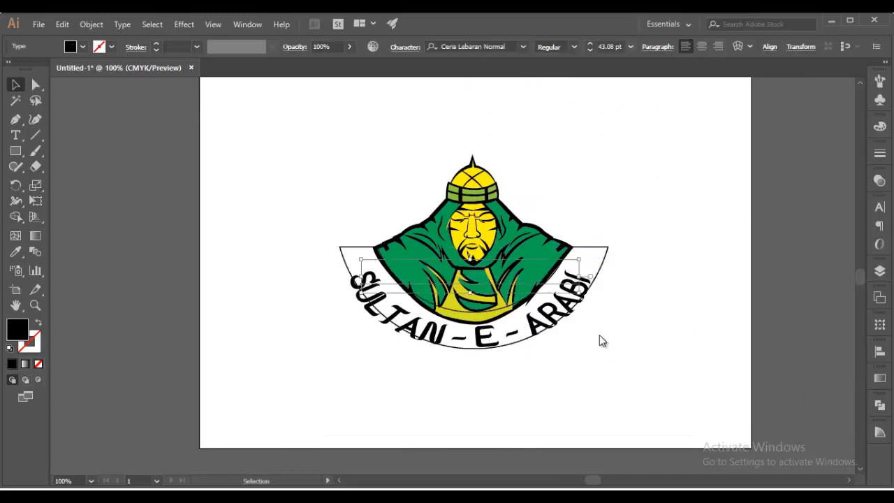
text(40)
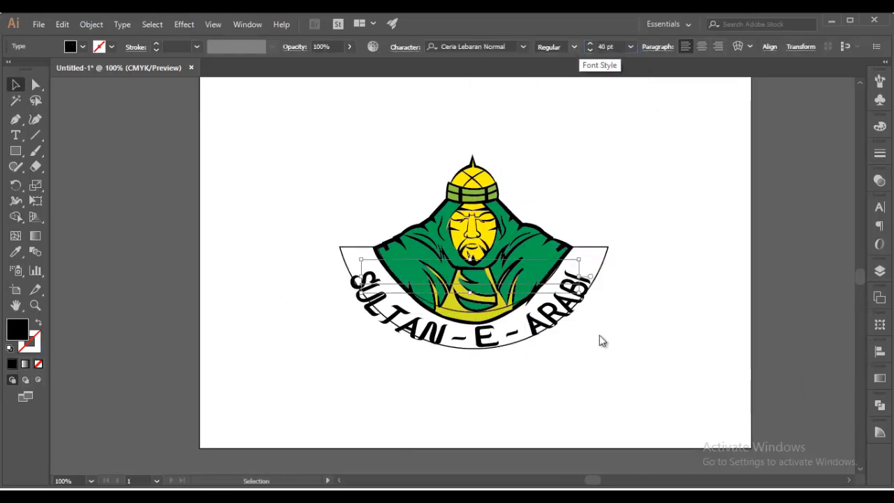
key(Return)
key(ctrl+shift+o)
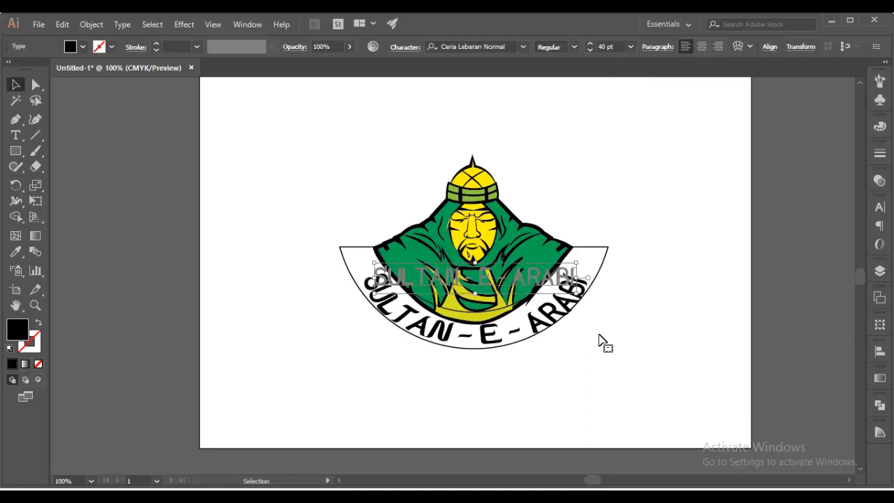
key(ctrl+z)
key(ctrl+z)
key(ctrl+z)
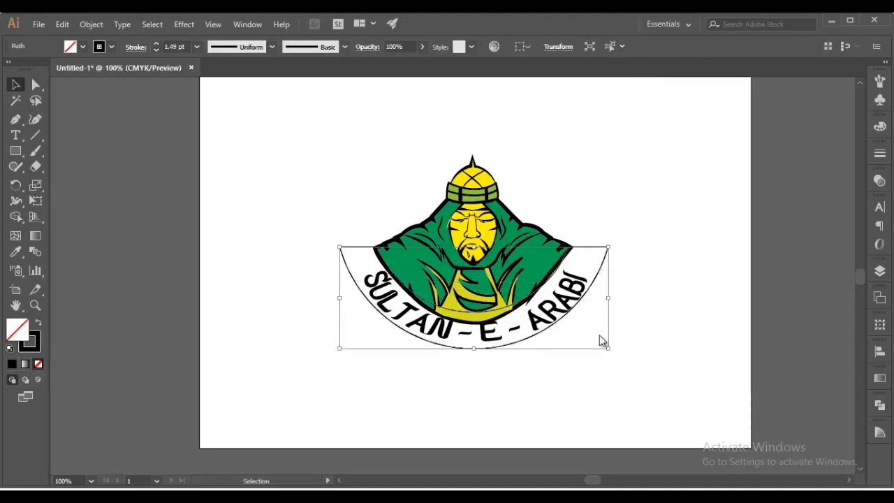
Fill the curved band with a linear gradient that is orange at both ends and yellow in the middle
key(.)
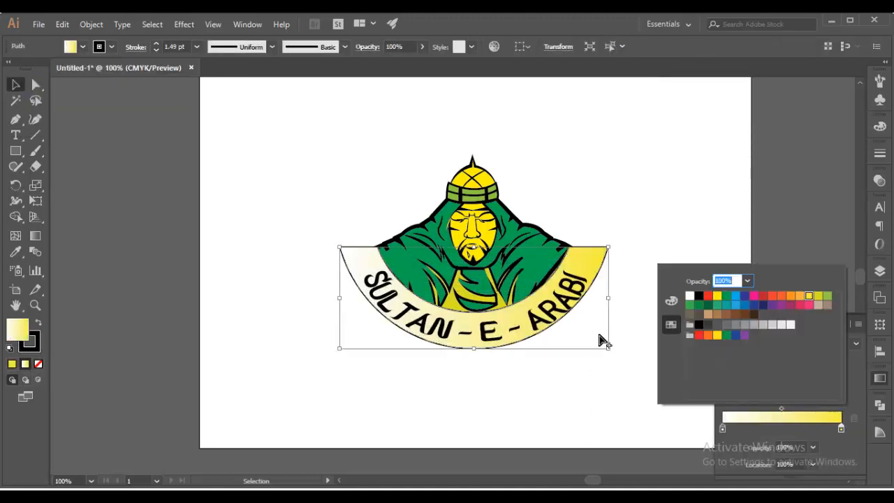
click(800, 295)
drag(840, 428, 790, 409)
double_click(840, 428)
click(800, 295)
click(778, 412)
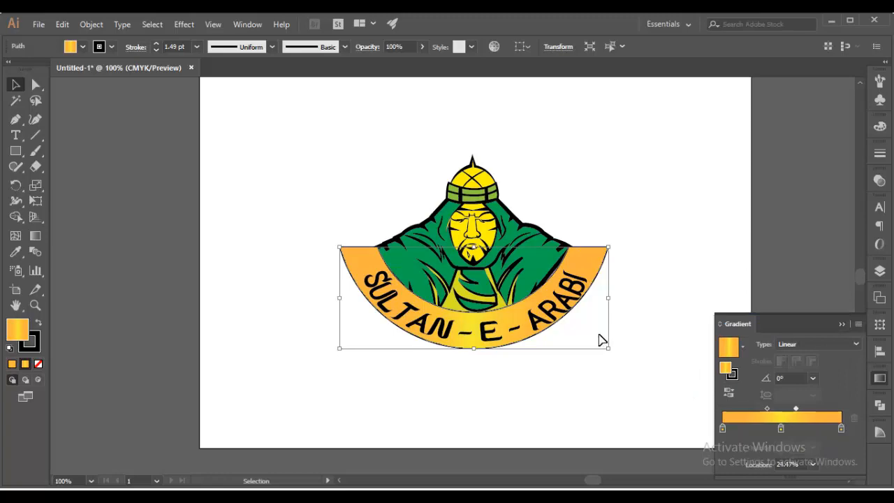
click(599, 340)
click(841, 323)
Remove the stroke from the gradient-filled band
click(586, 266)
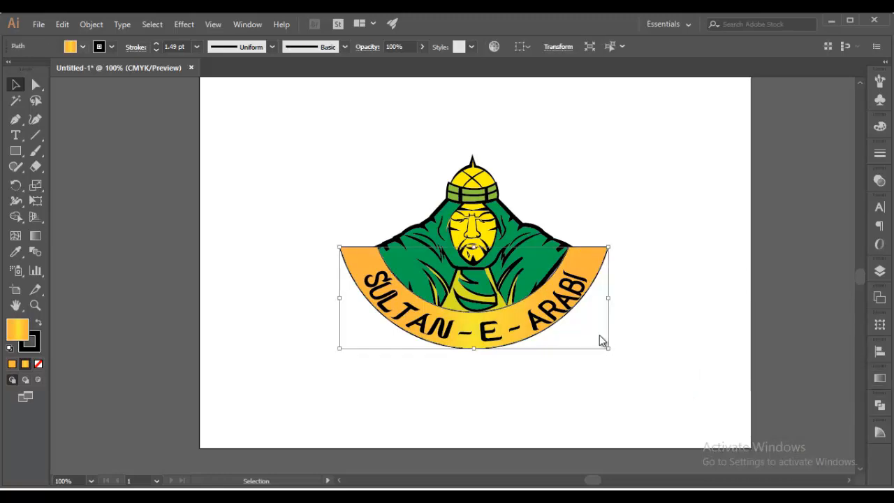
click(111, 46)
click(9, 68)
Move the green cloak's right corner and lower right fold anchor points so its lower edge tucks under the band
click(560, 239)
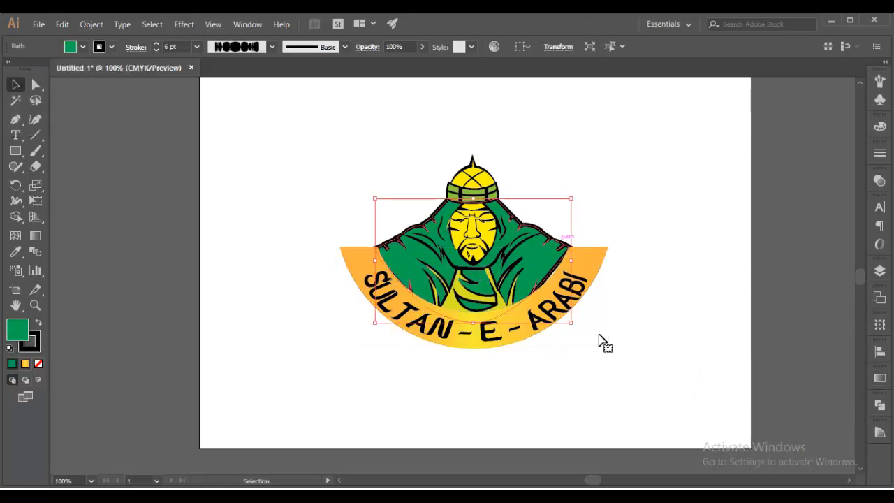
key(a)
key(ctrl+plus)
key(ctrl+plus)
key(ctrl+plus)
drag(632, 372, 649, 376)
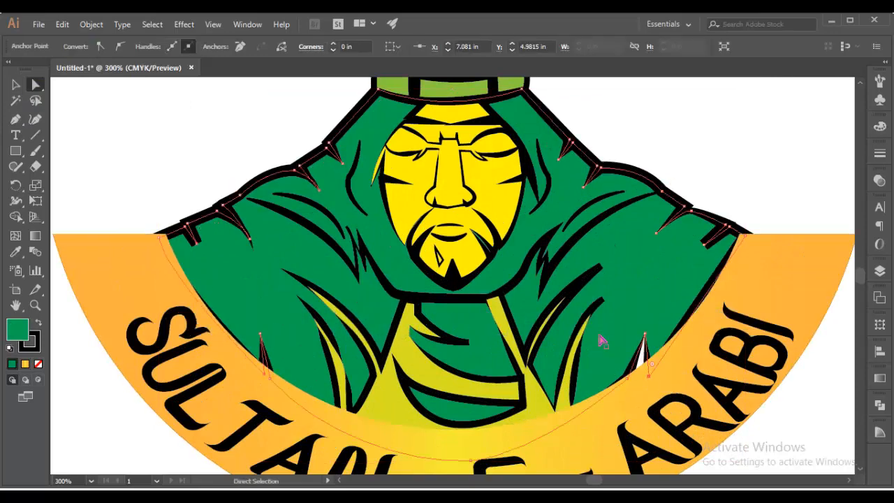
drag(744, 235, 756, 245)
drag(648, 376, 639, 377)
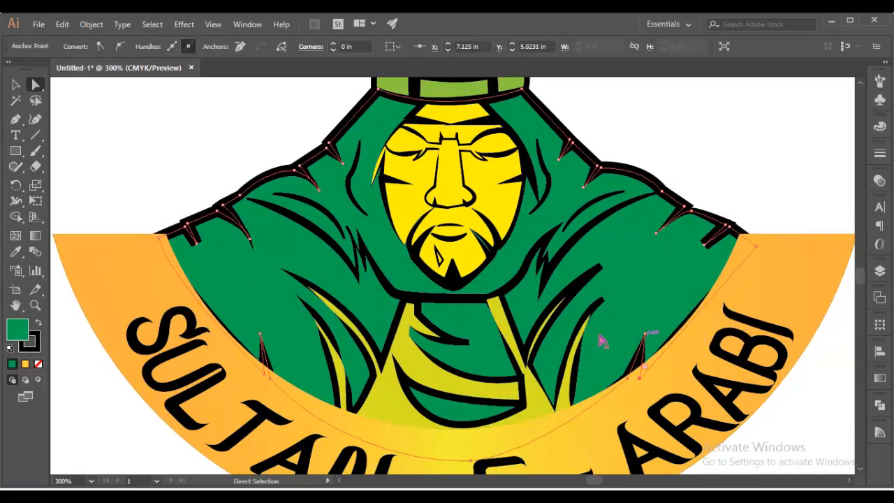
Raise the tips of the cloak's two lower folds, adjust the left fold's base, and deselect the cloak
drag(645, 333, 652, 317)
drag(260, 334, 258, 313)
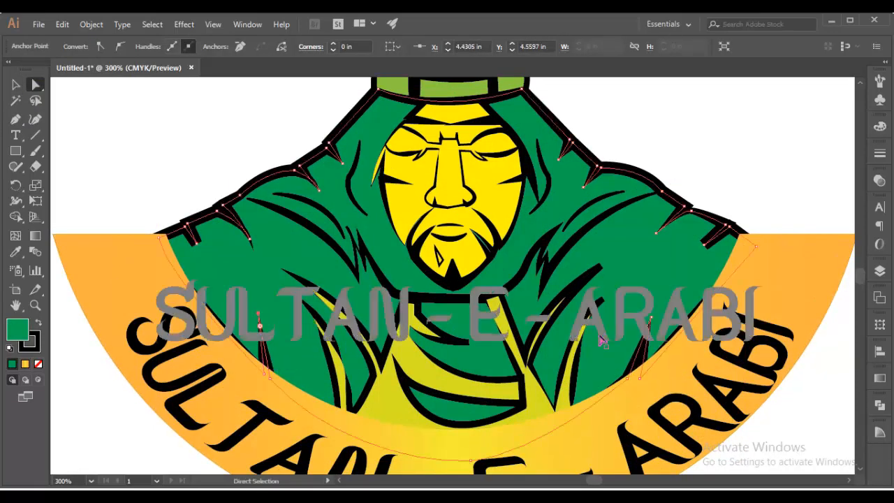
drag(269, 378, 269, 378)
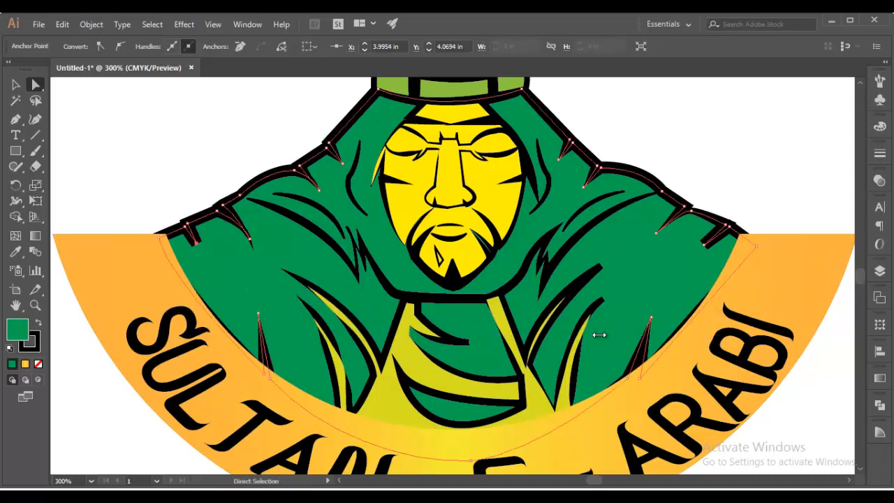
key(ctrl+shift+a)
key(ctrl+1)
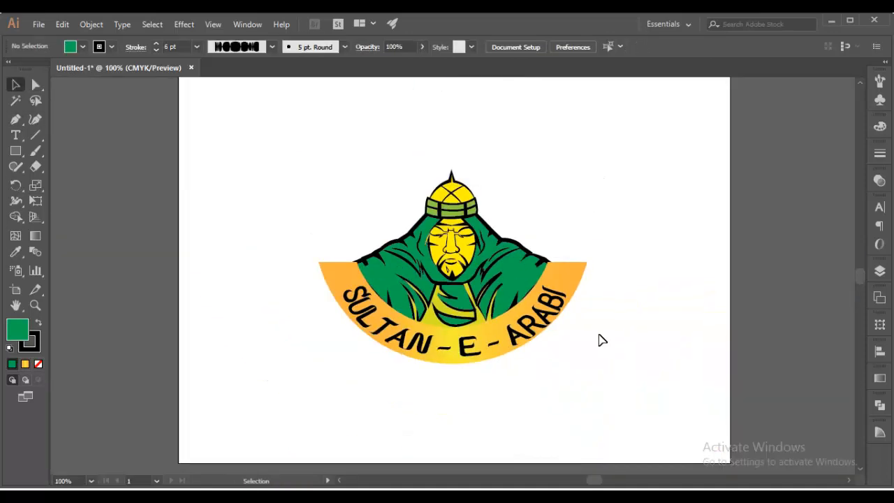
Fill the curved text with dark green and add a 1 pt black stroke
click(468, 346)
click(83, 46)
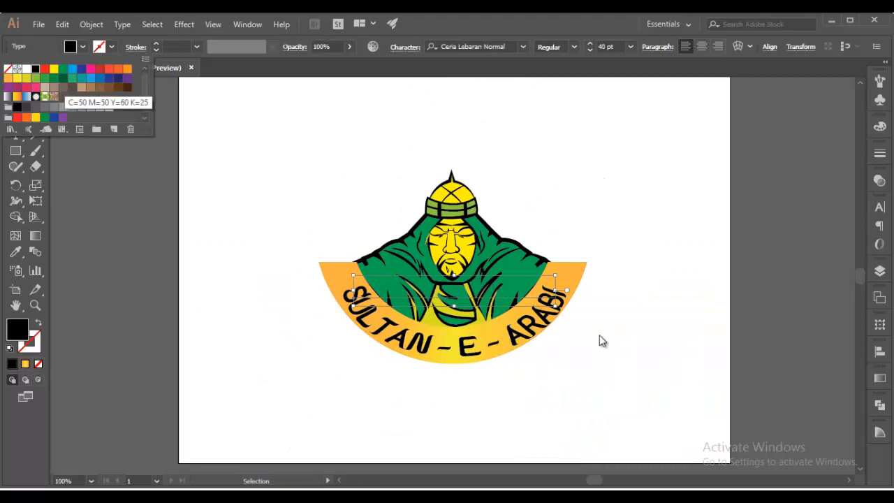
click(63, 77)
click(155, 43)
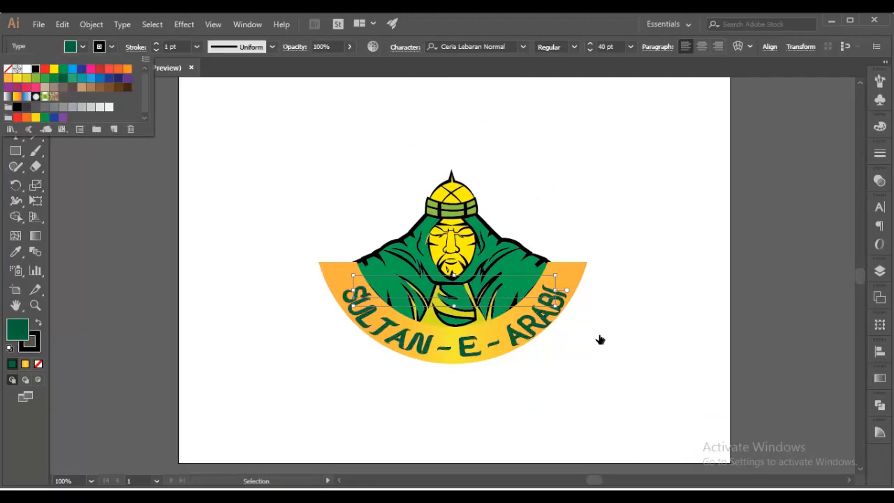
Increase the curved text's stroke to 2 pt and nudge the text slightly up and left on the band
click(156, 43)
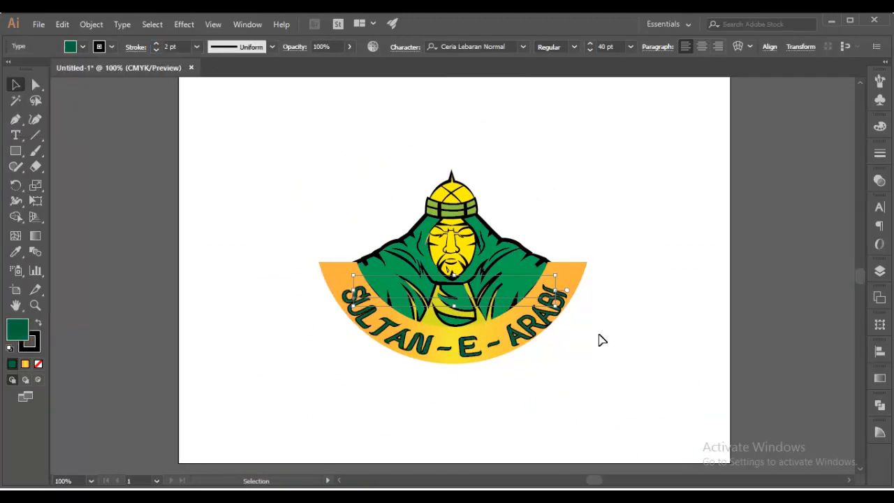
key(Up)
key(Up)
key(Up)
key(Up)
key(Left)
key(Left)
click(598, 340)
click(468, 344)
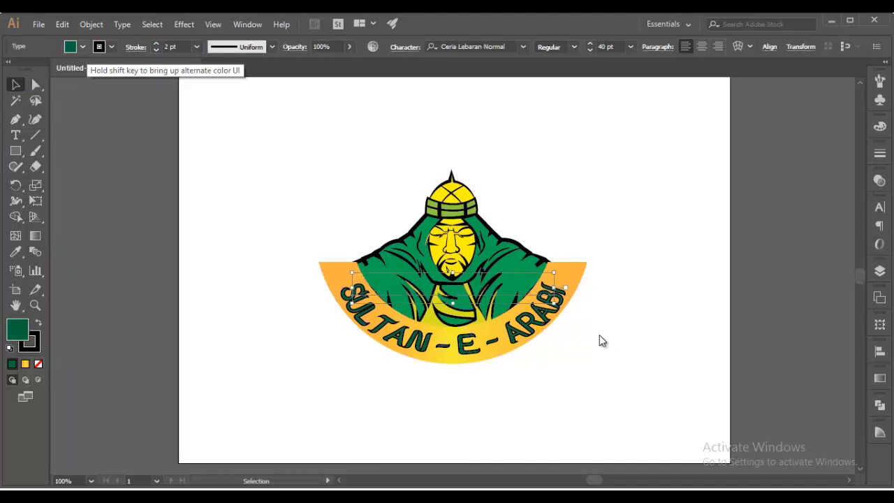
click(83, 46)
click(82, 47)
click(183, 23)
mouse_move(202, 172)
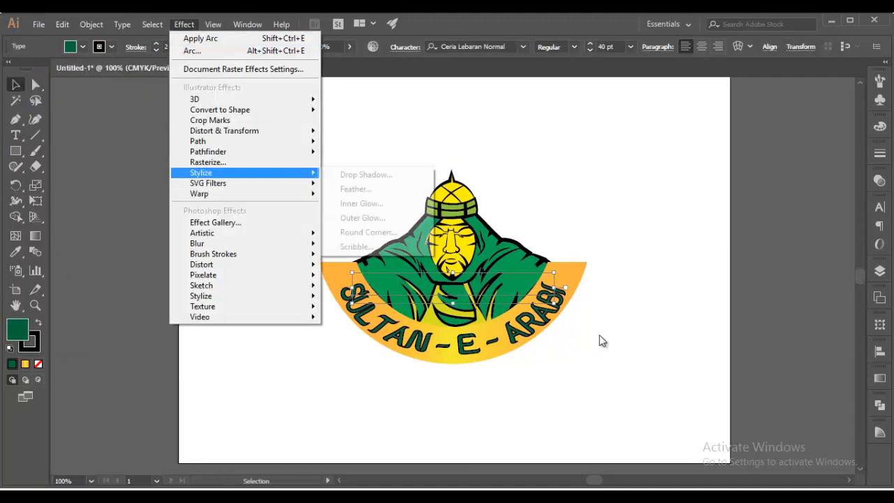
click(366, 175)
click(658, 236)
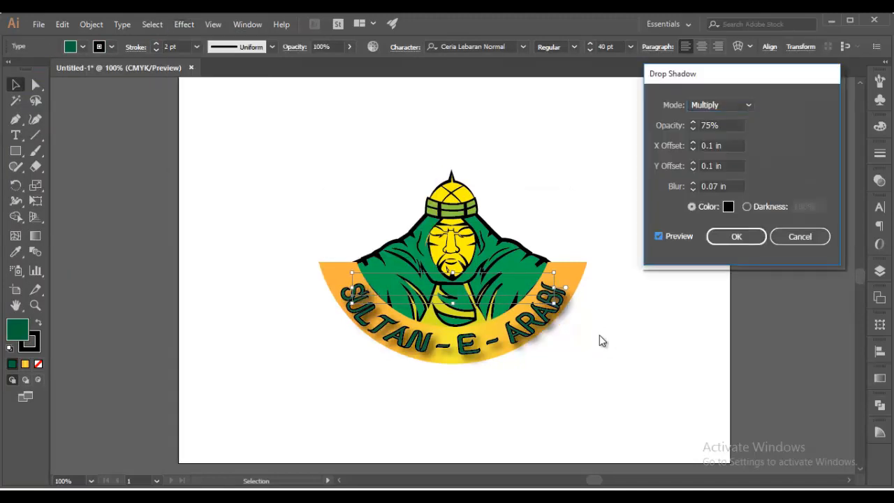
click(720, 105)
click(704, 120)
click(693, 189)
click(693, 183)
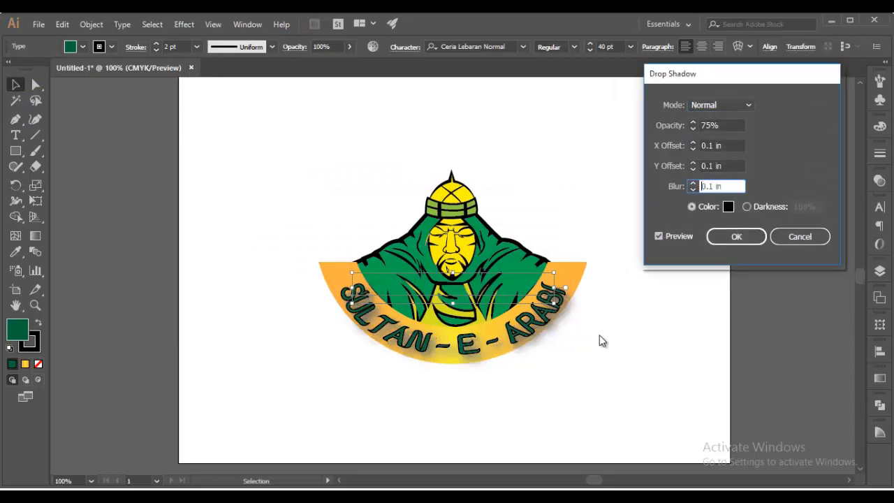
click(799, 236)
Show the rulers and set their units to pixels
key(ctrl+r)
right_click(495, 84)
click(516, 92)
Start a previewed Drop Shadow effect on the curved text with a 4 px X offset, 2 px Y offset and 2 px blur
click(184, 24)
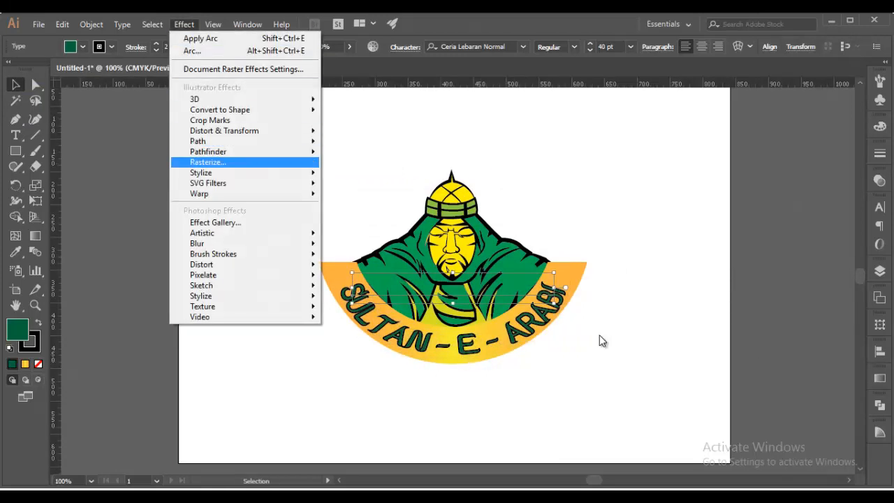
mouse_move(202, 172)
click(366, 175)
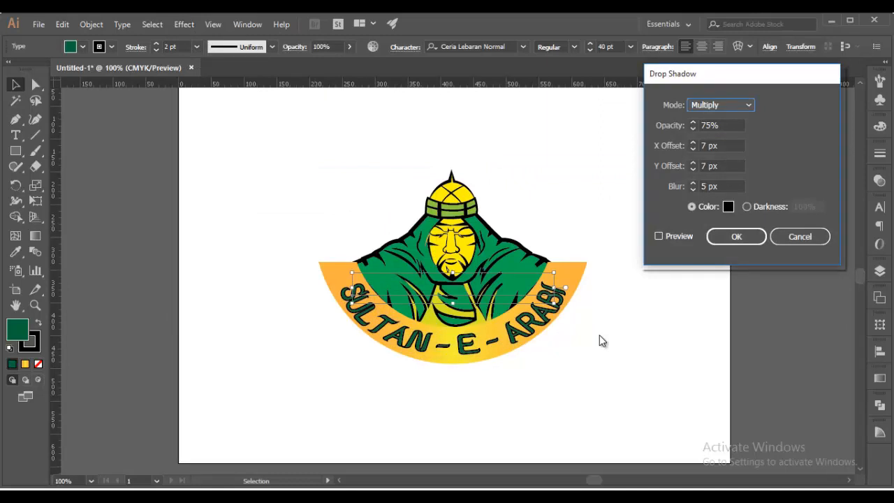
click(658, 236)
triple_click(693, 190)
double_click(692, 148)
click(693, 149)
double_click(692, 169)
double_click(692, 169)
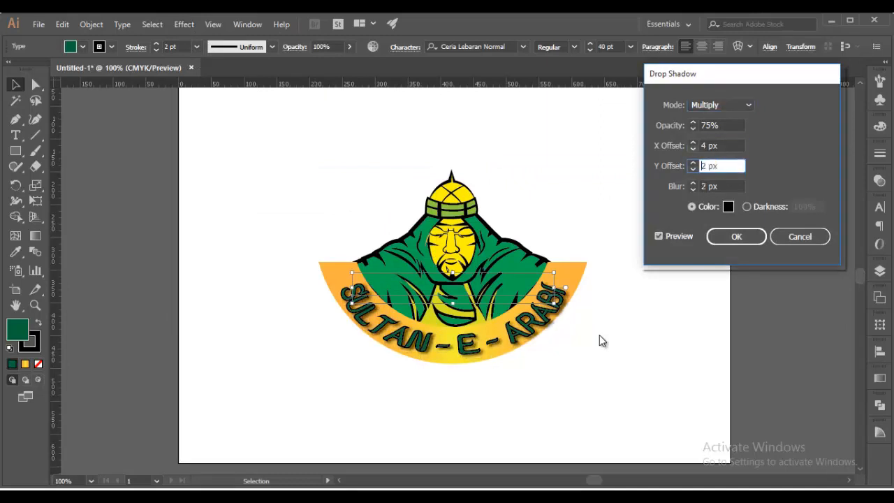
Reduce the shadow's X offset to 1 px, keep 2 px for Y offset and blur, then apply it and deselect the text
triple_click(693, 149)
double_click(693, 182)
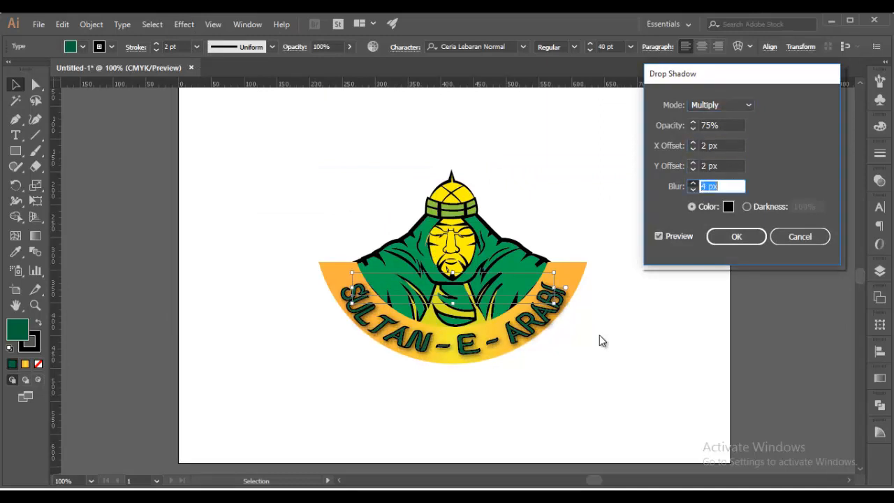
double_click(692, 189)
click(692, 148)
click(693, 169)
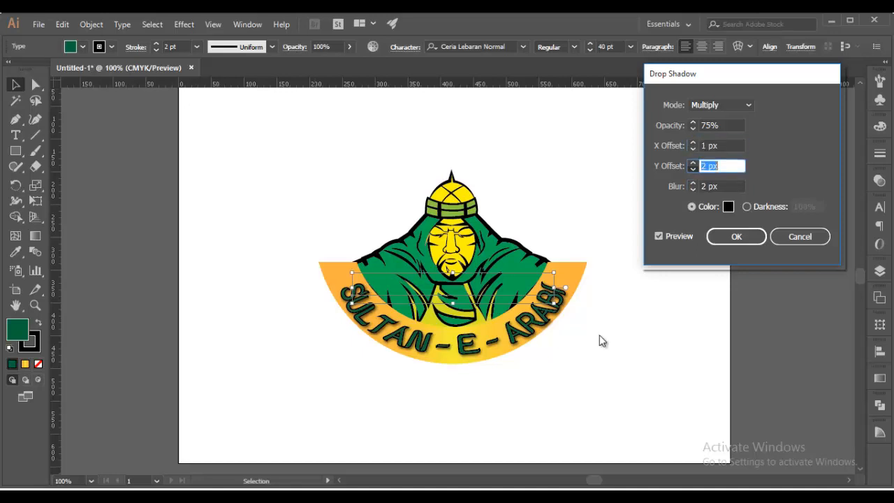
key(Return)
click(602, 339)
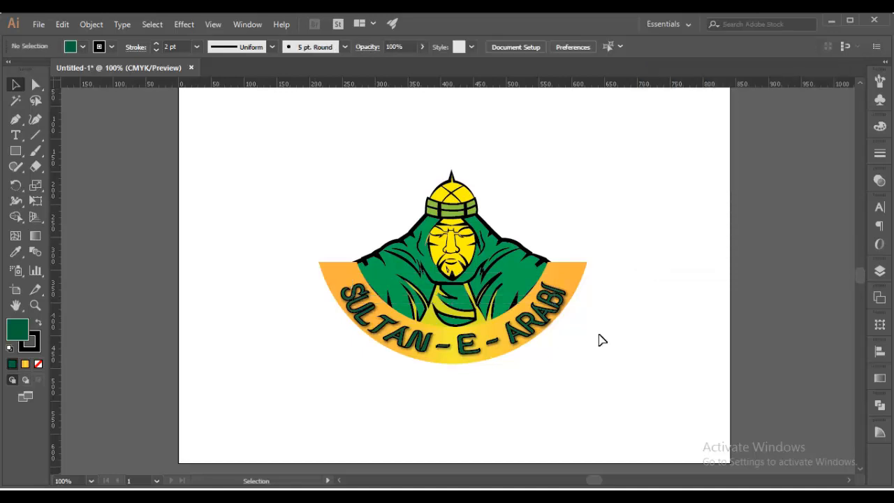